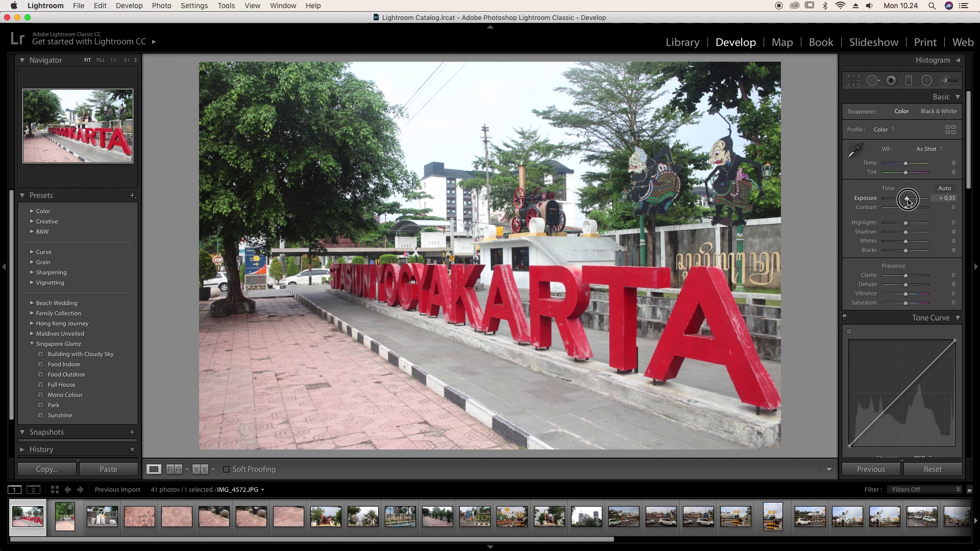
Step: Set the Contrast and Clarity of IMG_4572.JPG to +5 each
key("period")
key("equal")
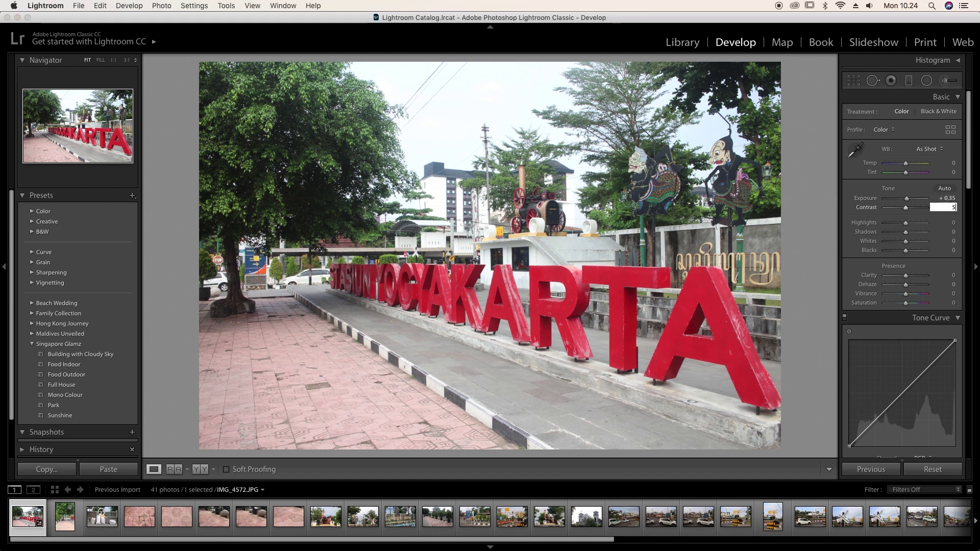
left_click(953, 275)
type("5")
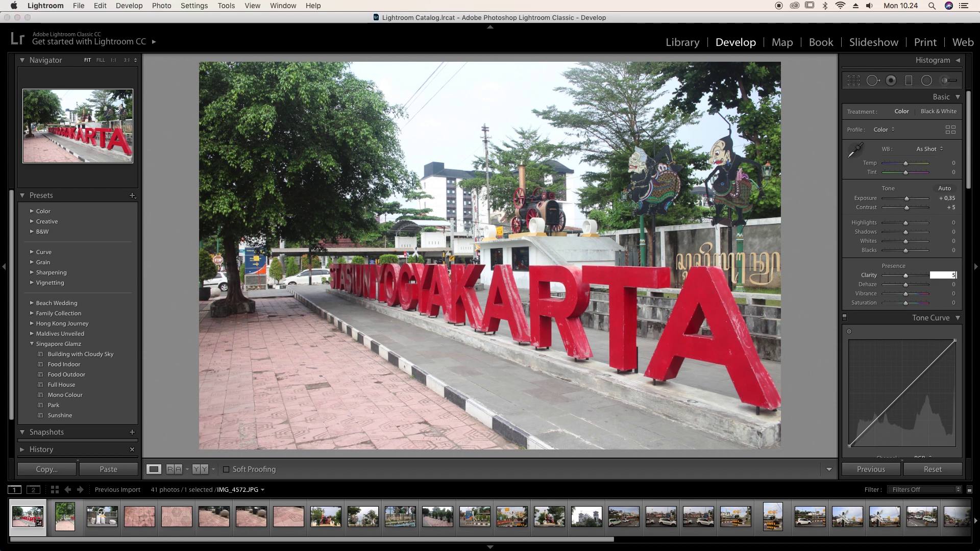
key("Return")
Step: Set the Vibrance and Saturation of IMG_4572.JPG to +5 each
left_click(953, 293)
type("5")
key("Tab")
type("5")
key("Return")
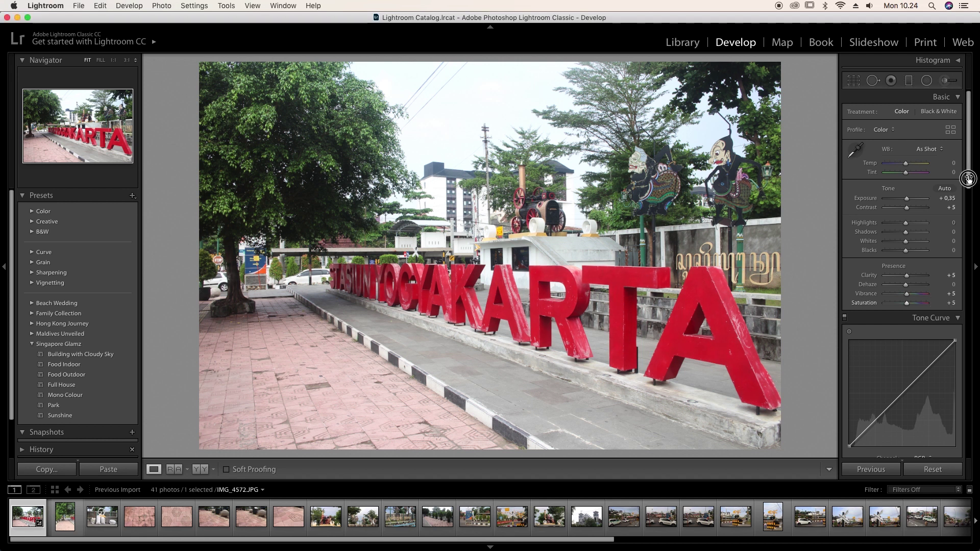
left_click_drag(968, 178, 968, 245)
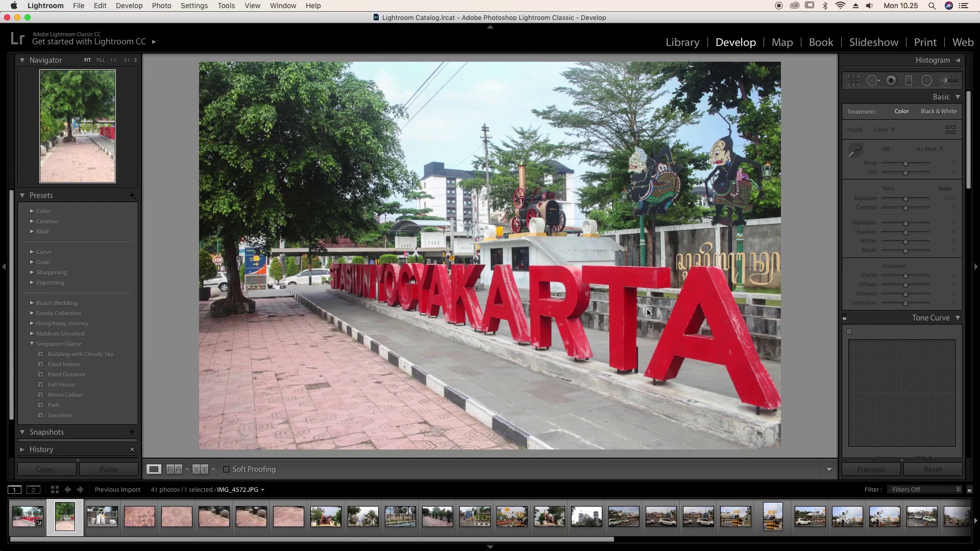
Step: Paste the copied develop settings onto IMG_4573.JPG and reset its Exposure and Shadows to their defaults
key("Right")
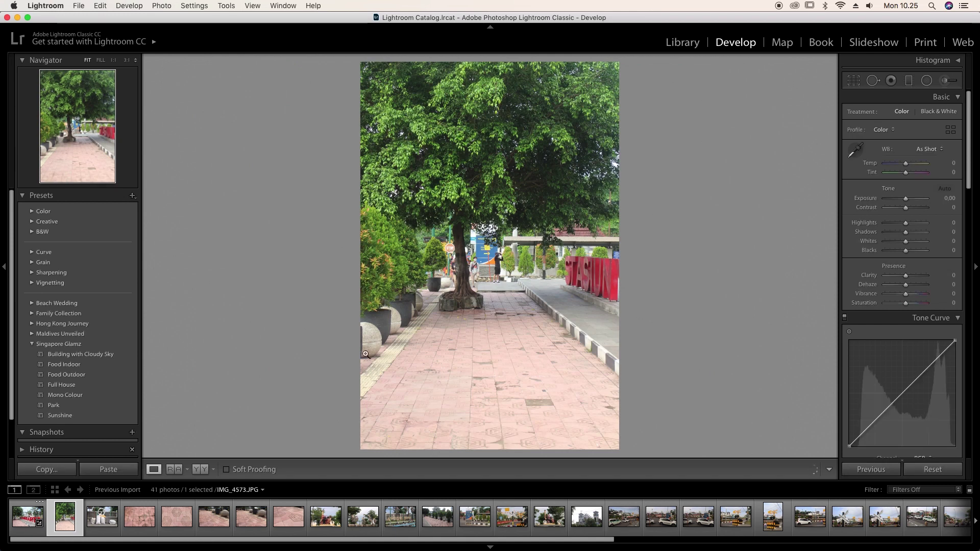
left_click(118, 470)
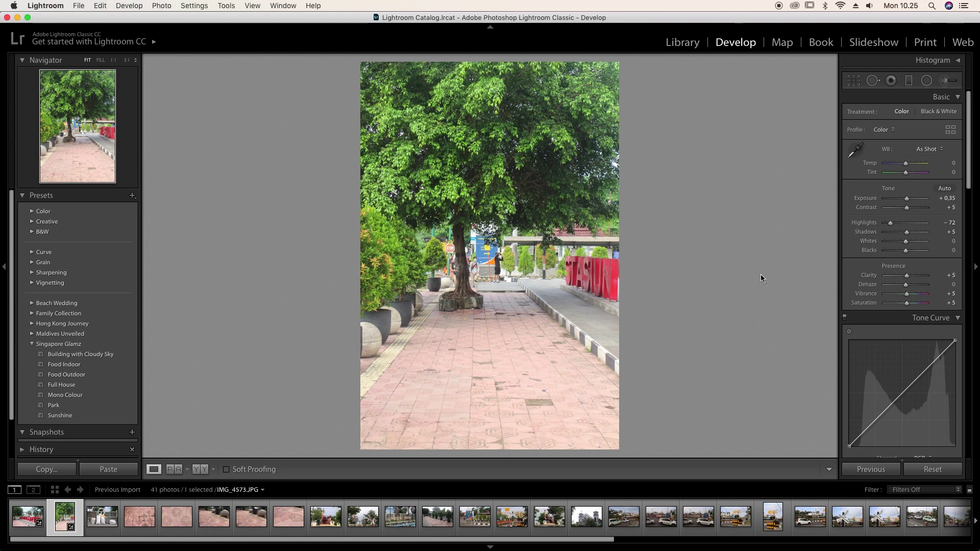
left_click(106, 472)
double_click(871, 200)
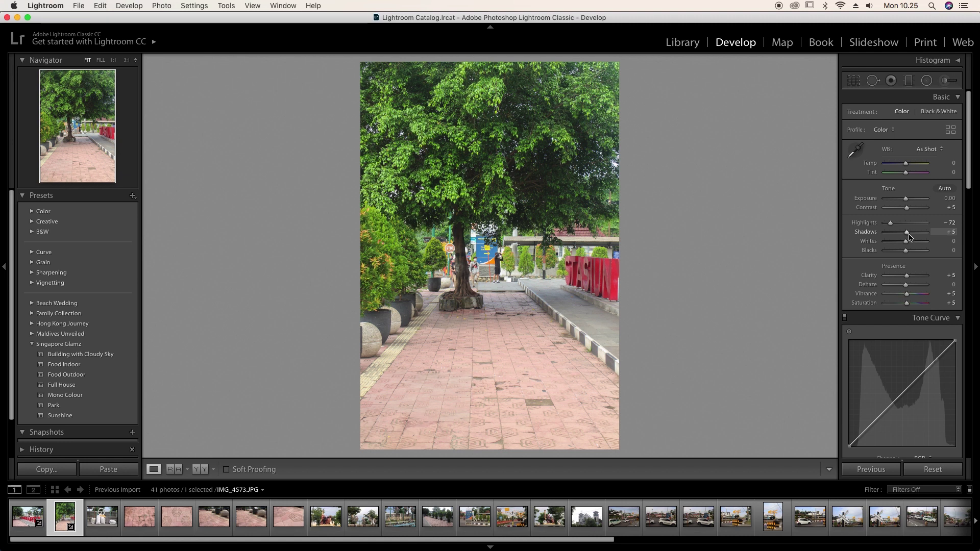
double_click(866, 232)
Step: Straighten IMG_4574.JPG by rotating its crop slightly counterclockwise and apply the crop
key("Right")
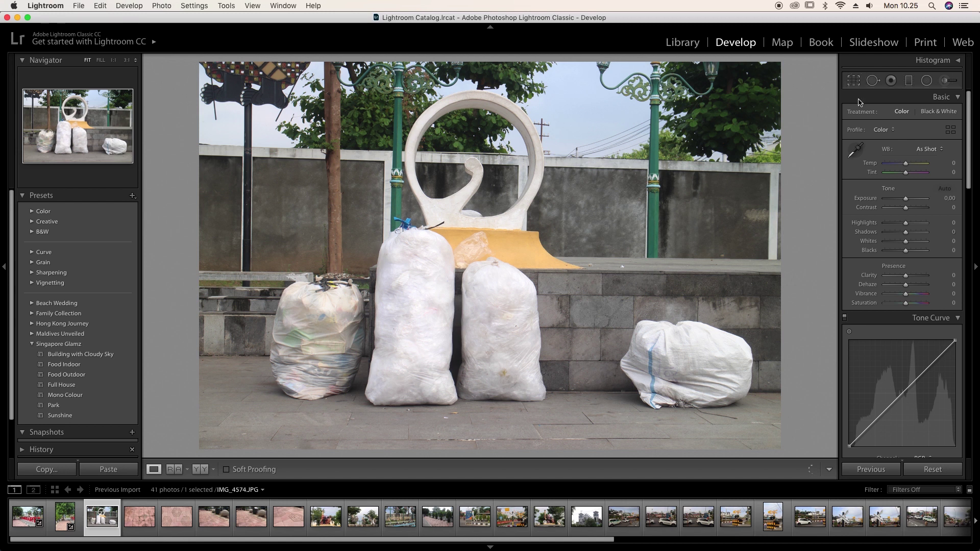
key("r")
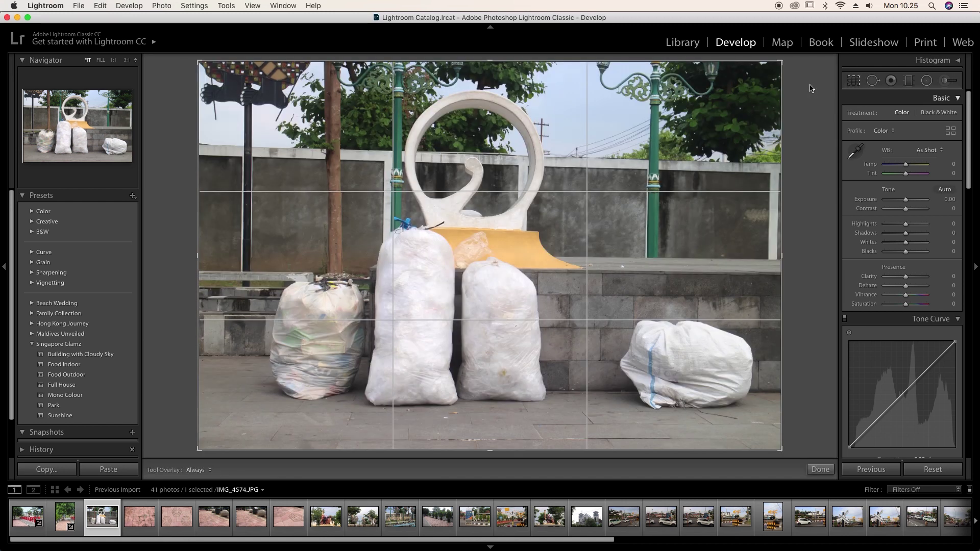
left_click_drag(802, 80, 801, 68)
key("Return")
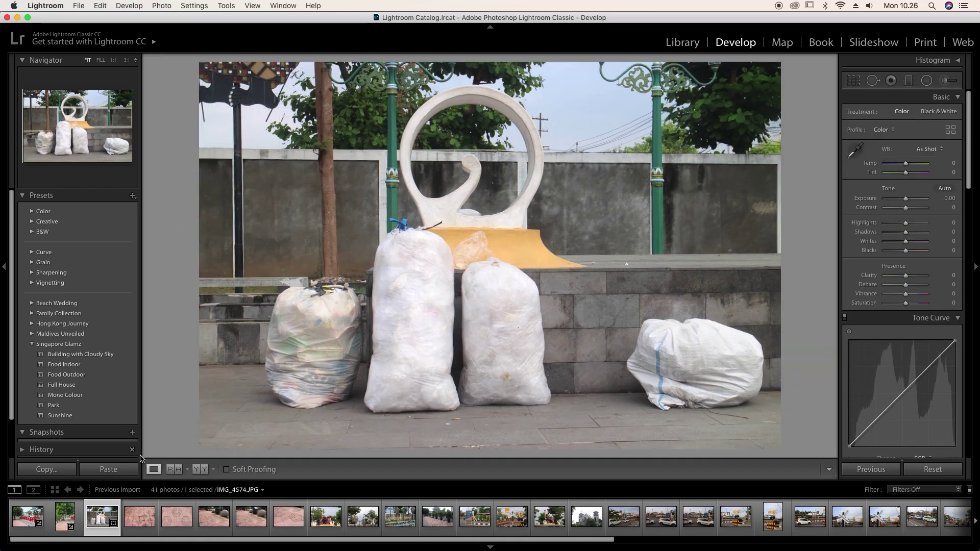
Step: Paste the copied develop settings onto IMG_4574.JPG and set its Exposure to +0.25
left_click(116, 470)
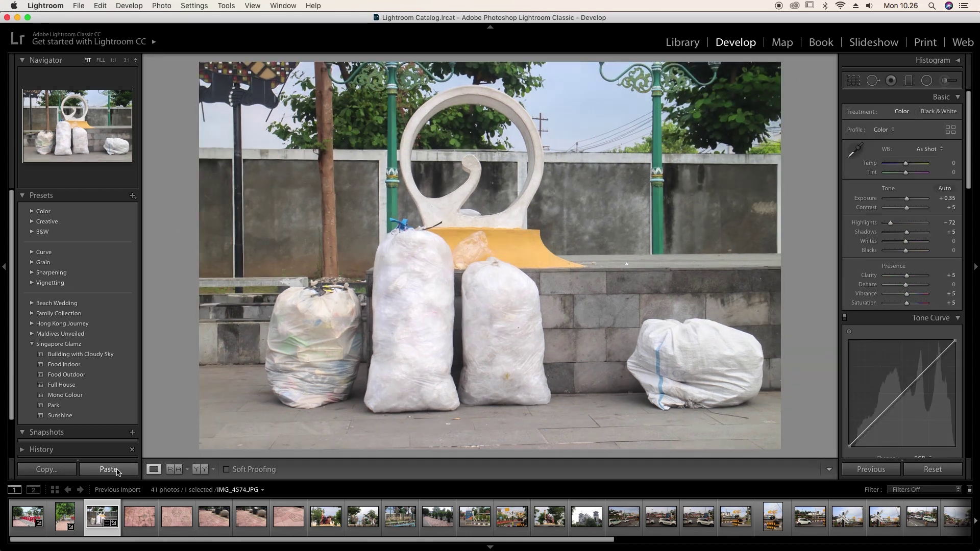
double_click(865, 199)
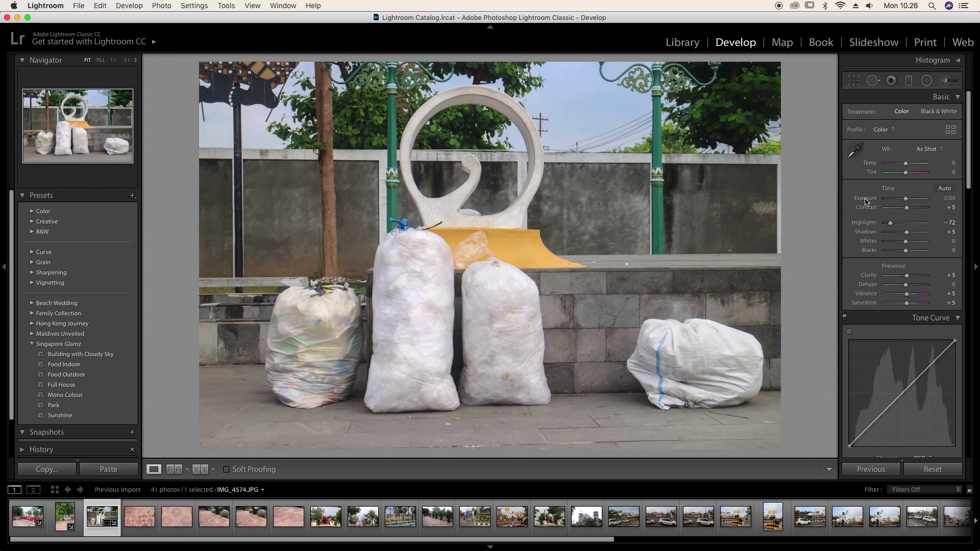
left_click(907, 199)
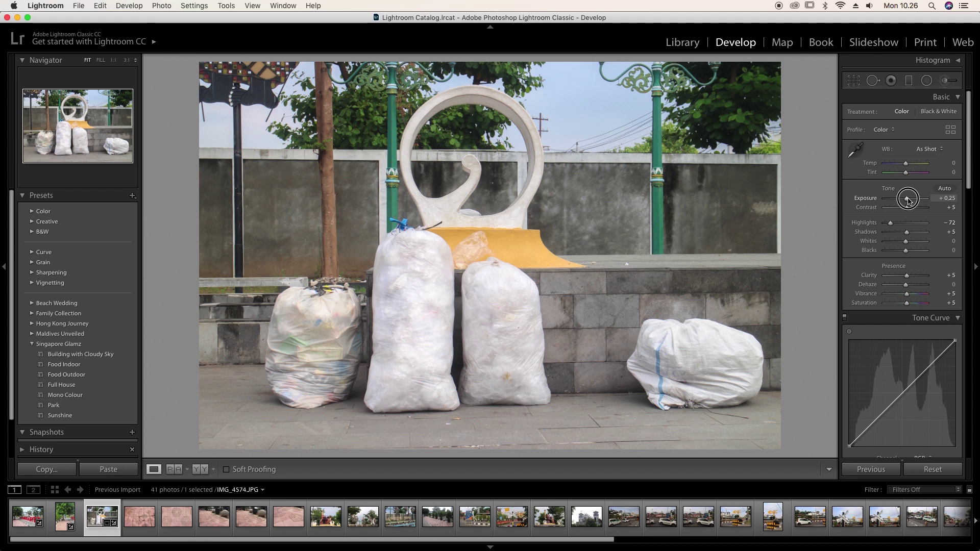
Step: Copy the develop settings of IMG_4574.JPG and paste them onto IMG_4575.JPG
left_click(57, 470)
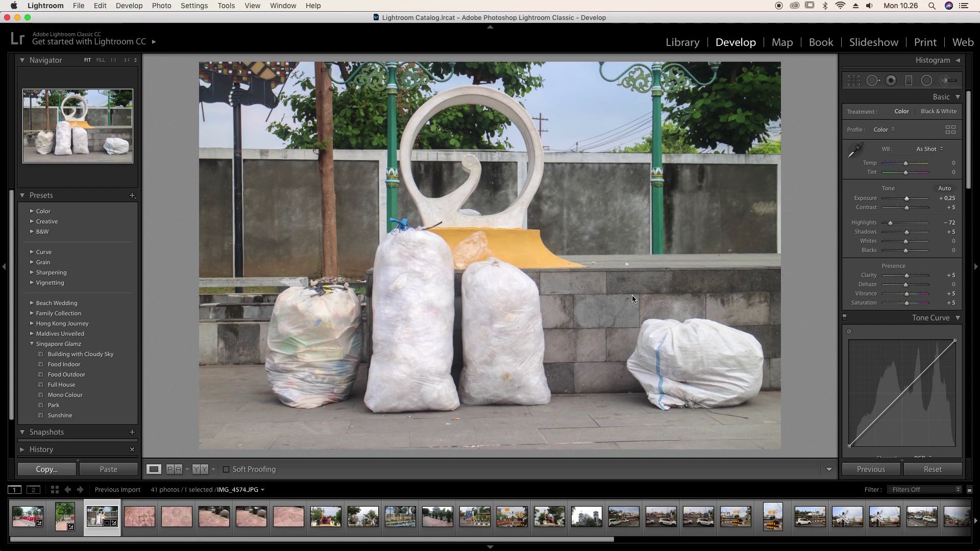
left_click(654, 311)
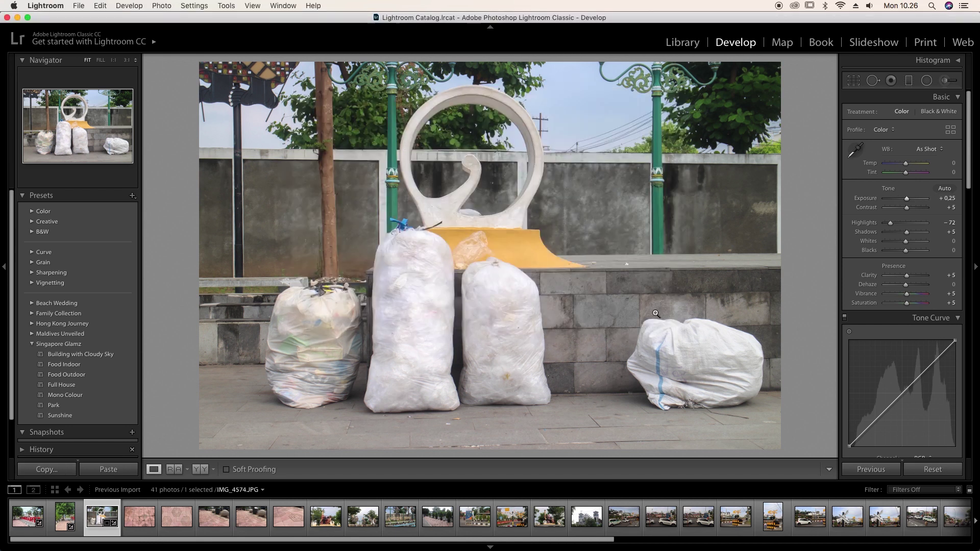
key("Right")
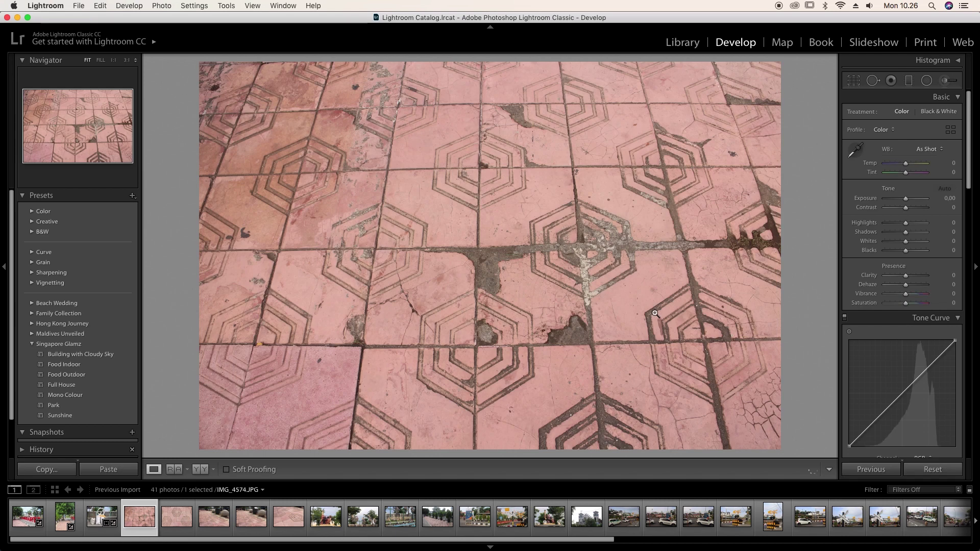
key("Right")
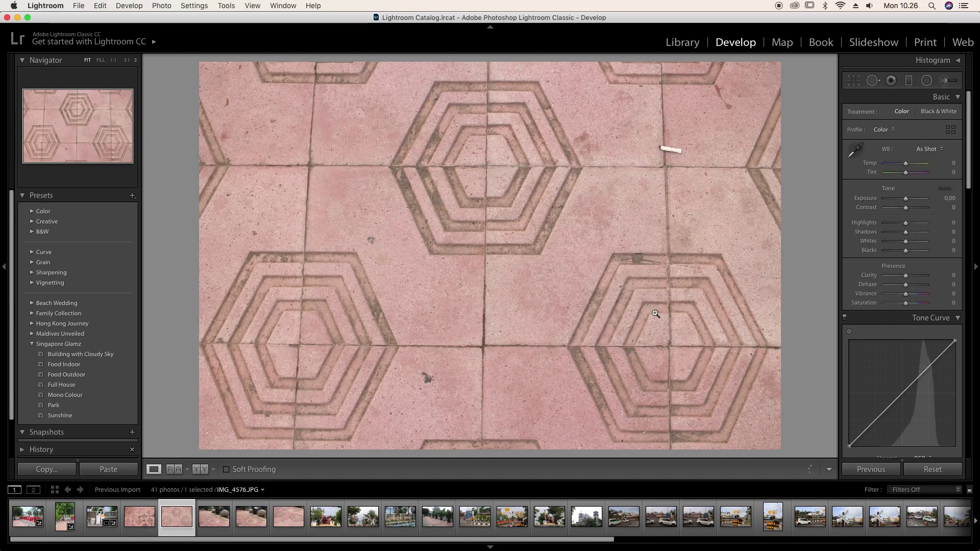
key("Left")
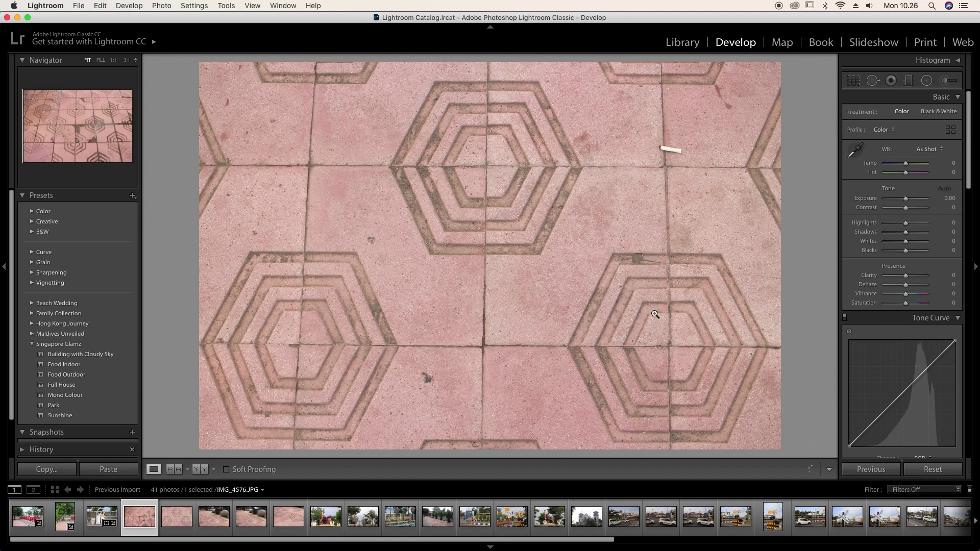
left_click(122, 469)
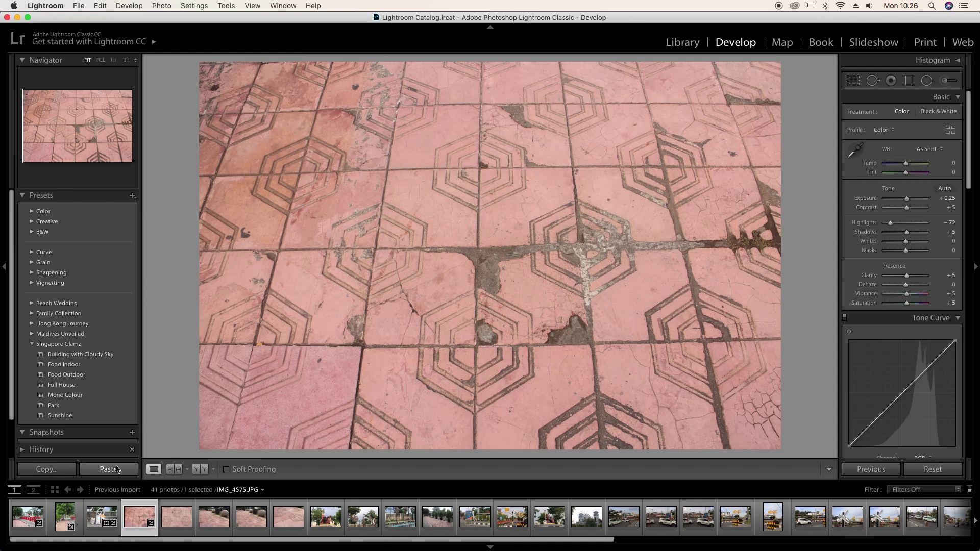
Step: Paste the copied develop settings onto IMG_4576.JPG and reset its Exposure to 0.00
key("Right")
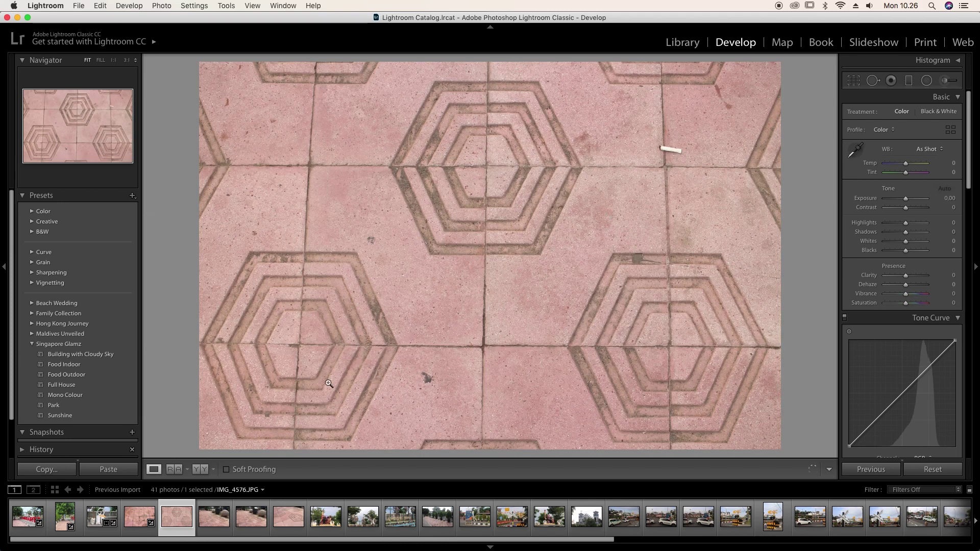
left_click(124, 472)
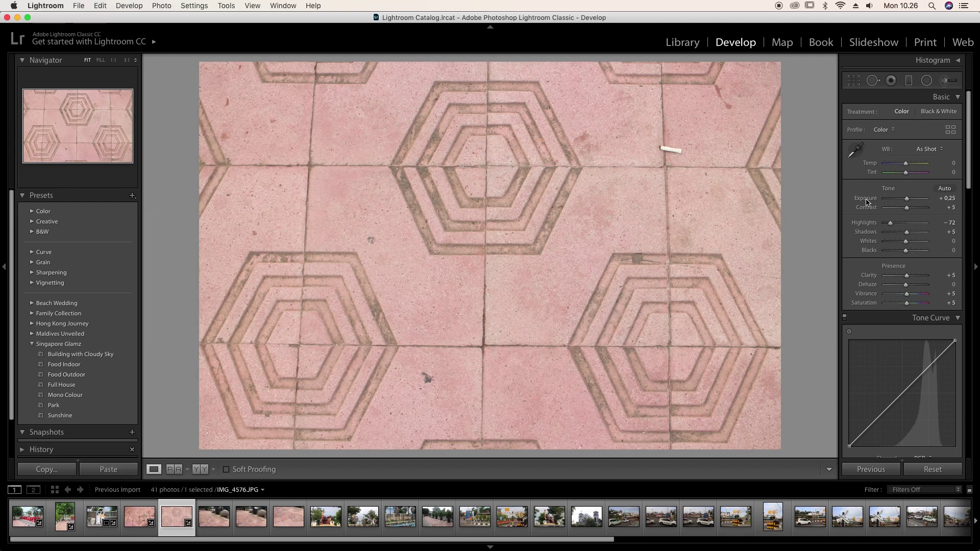
double_click(866, 200)
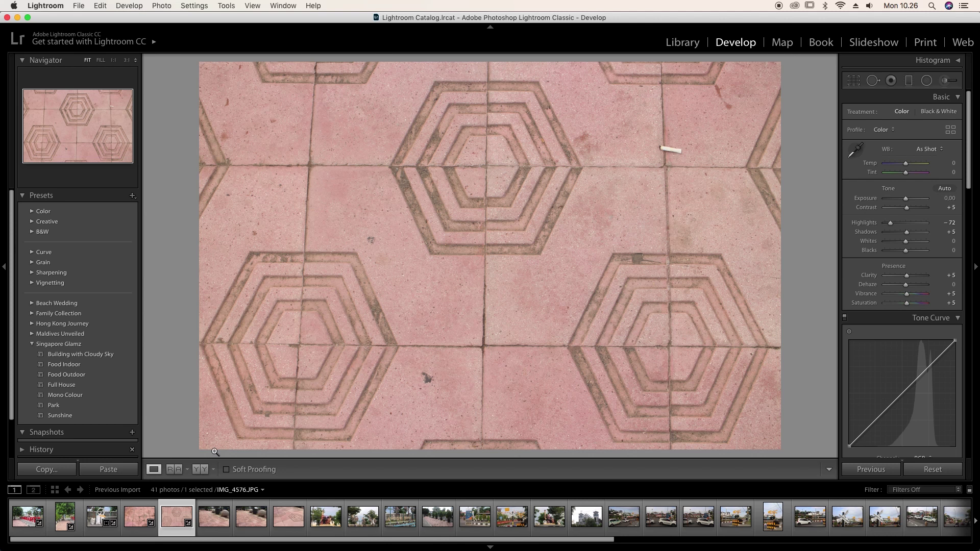
Step: Copy the develop settings of IMG_4576.JPG, keeping the preselected options, and paste them onto IMG_4577.JPG
left_click(46, 469)
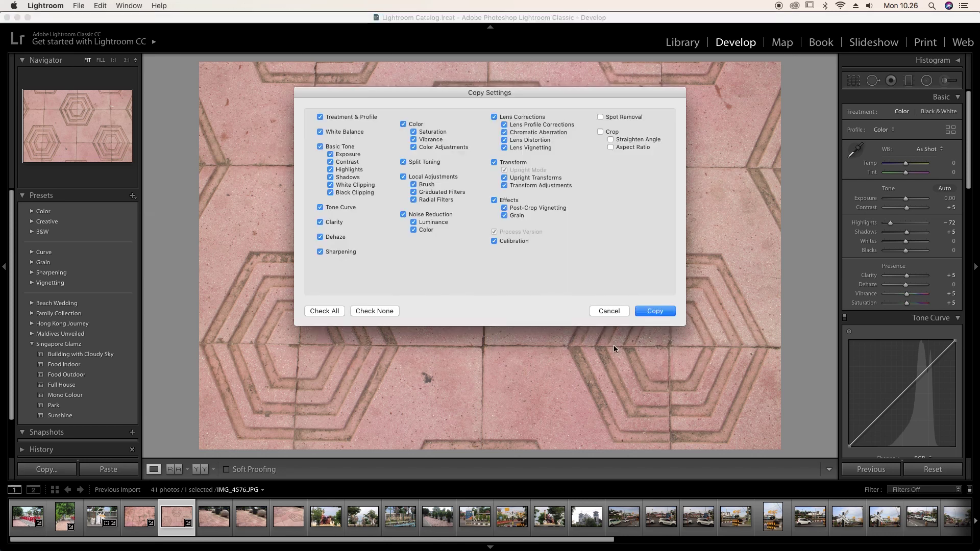
left_click(658, 311)
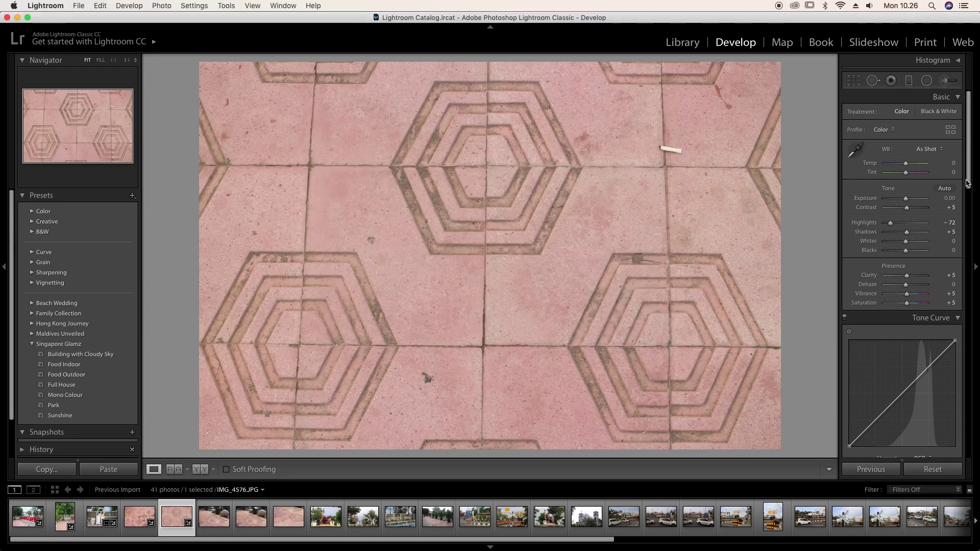
key("Right")
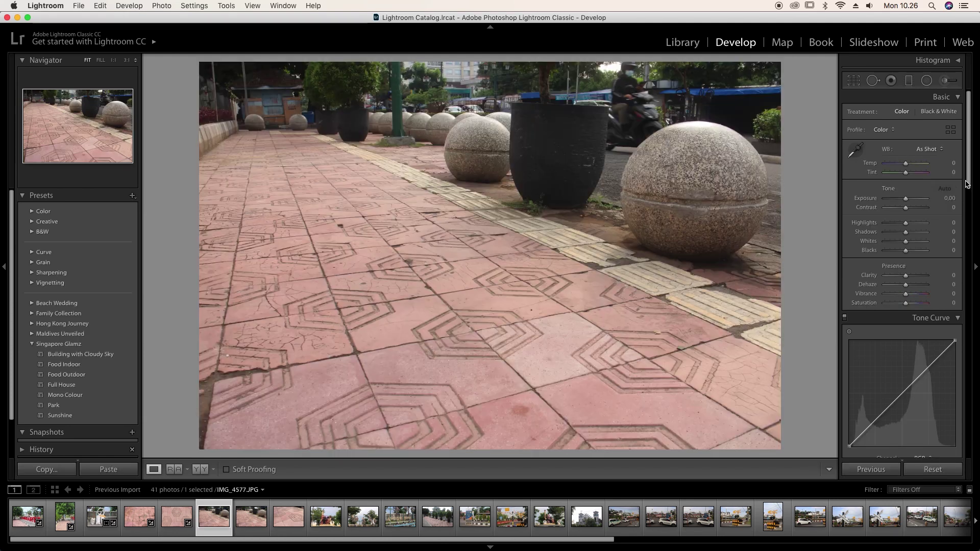
left_click(103, 470)
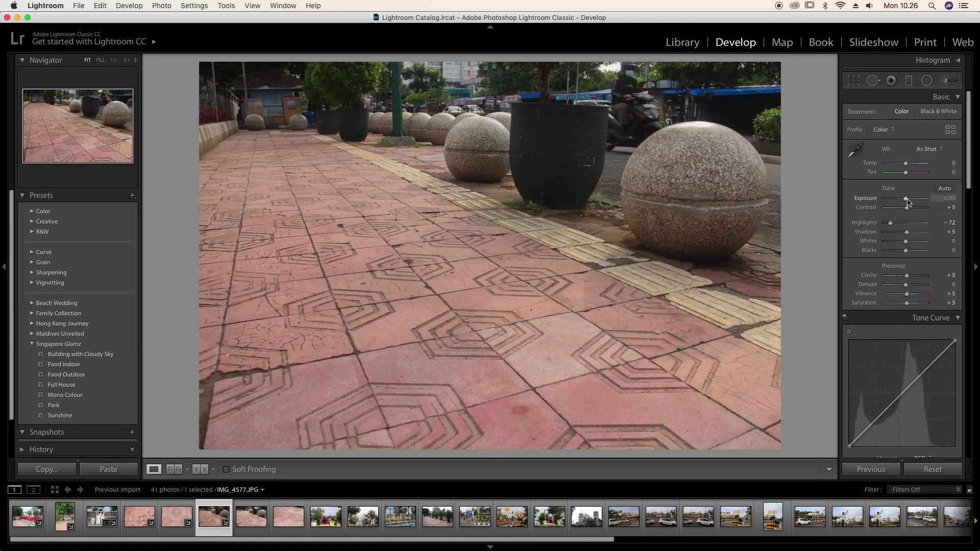
Step: Brighten IMG_4577.JPG with Exposure +0.70 and Highlights −56, and collapse the Singapore Glamz preset group
left_click(908, 200)
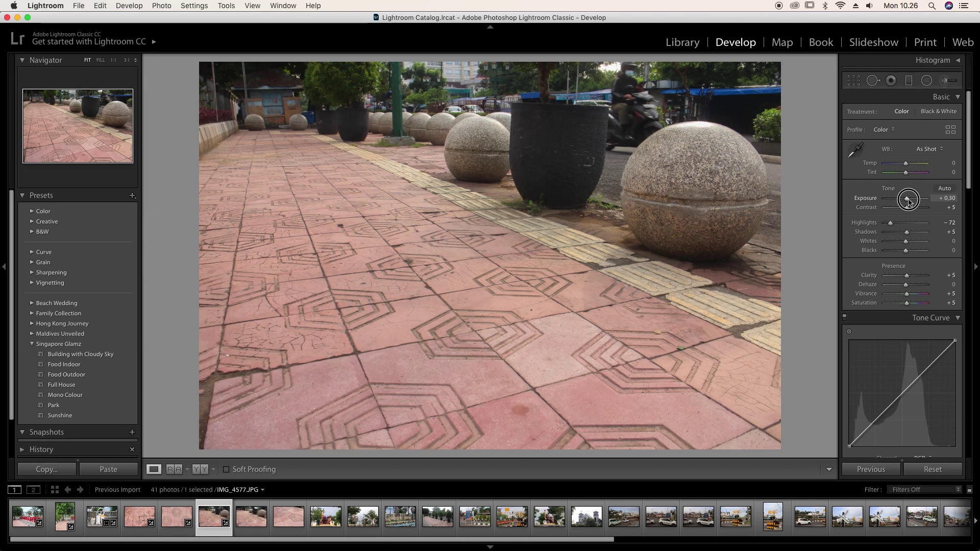
left_click(908, 200)
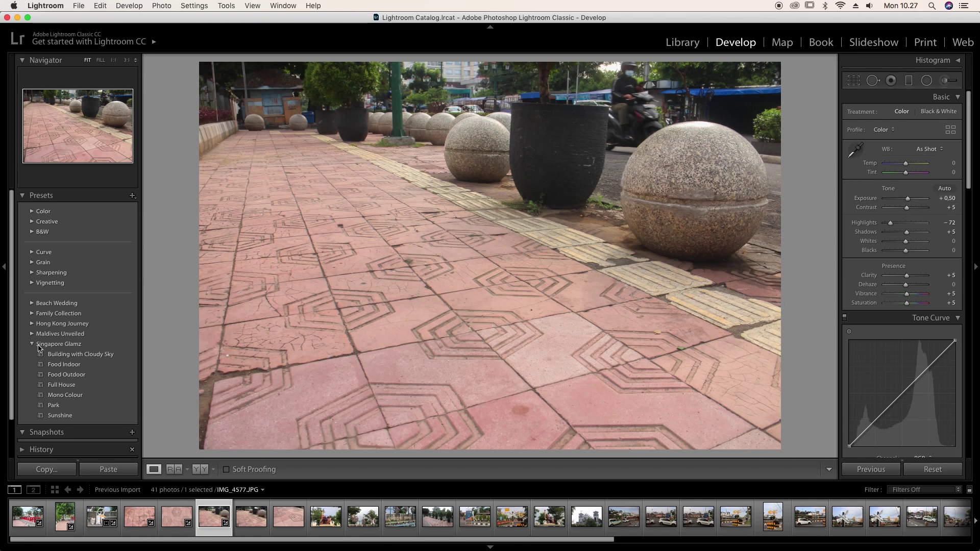
left_click(103, 345)
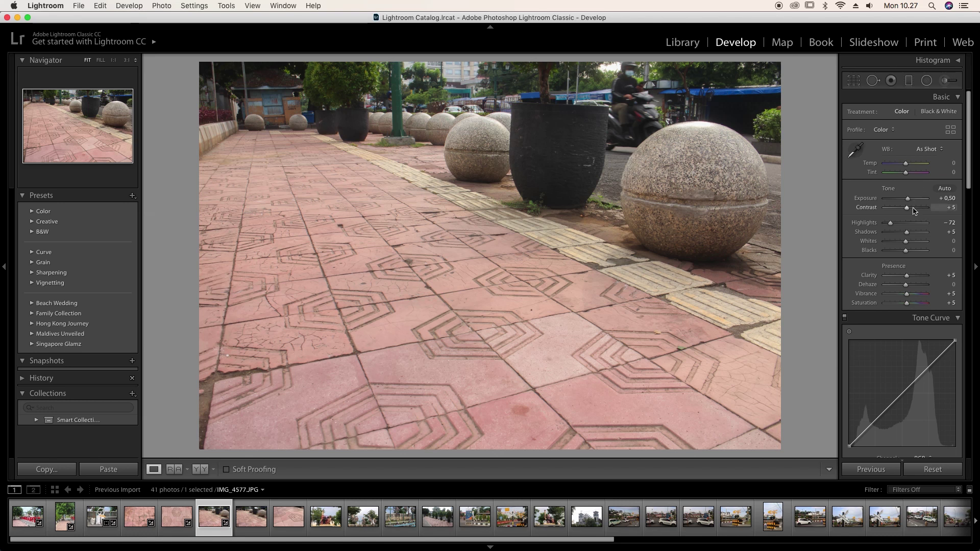
left_click_drag(890, 223, 909, 201)
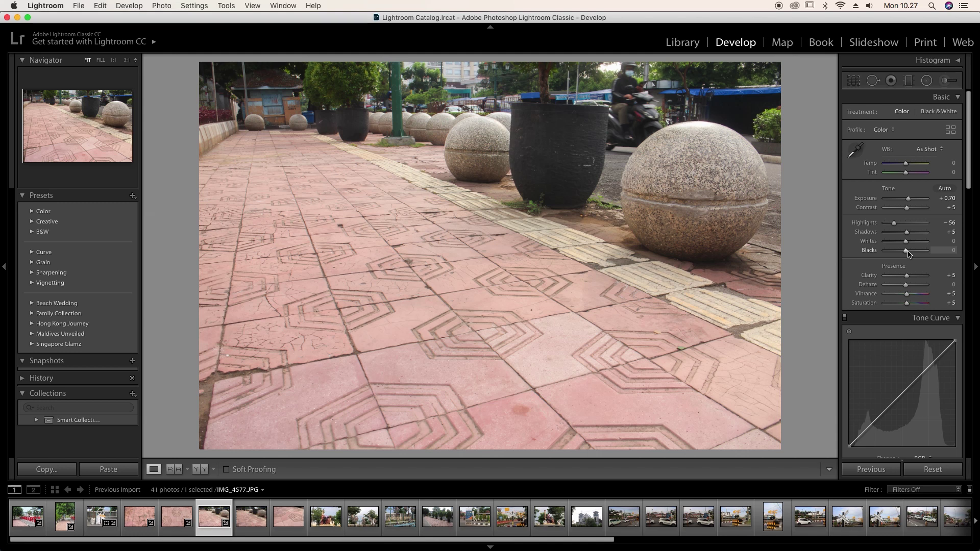
Step: Raise the Red saturation of IMG_4577.JPG slightly in the HSL adjustments
left_click_drag(963, 178, 963, 235)
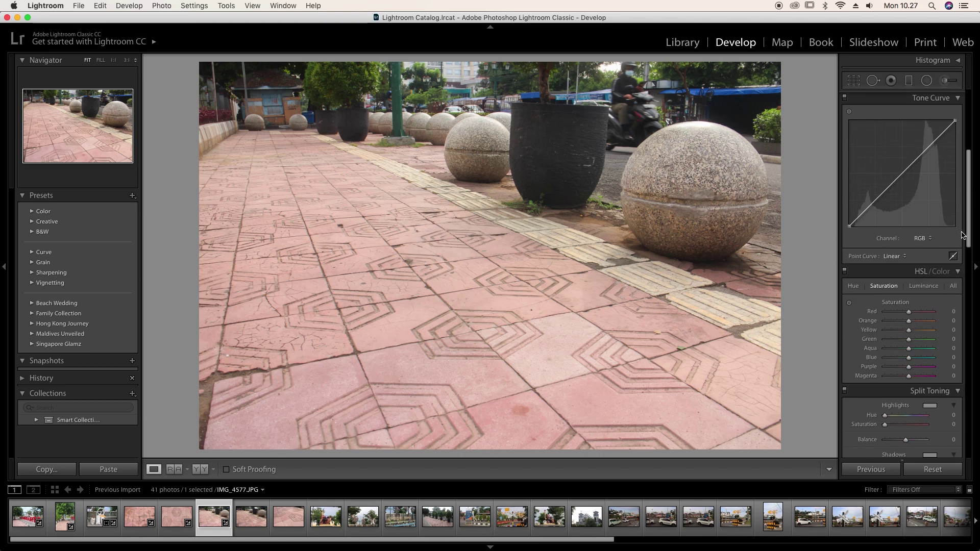
left_click(919, 312)
left_click_drag(919, 313, 915, 313)
Step: Remove IMG_4578.JPG from the catalog without deleting the file from disk
key("Right")
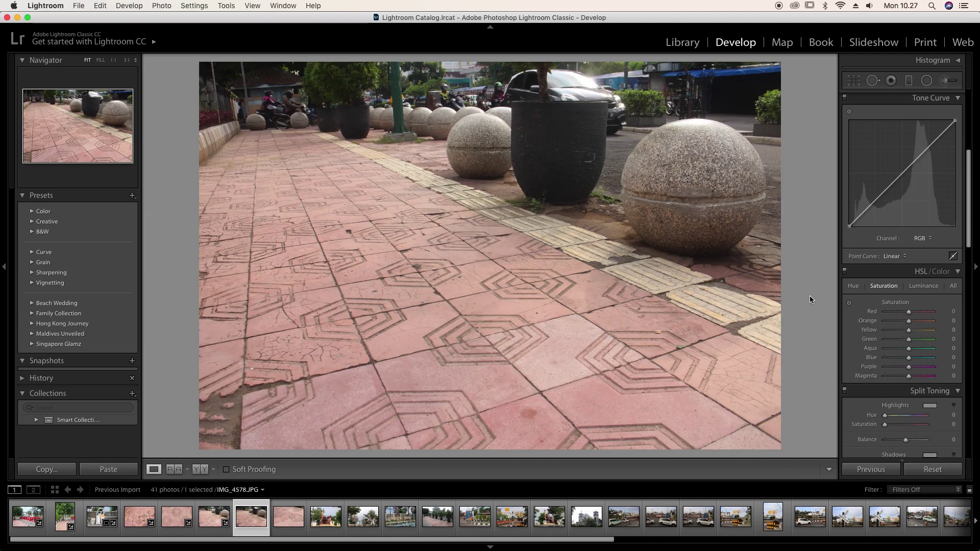
key("BackSpace")
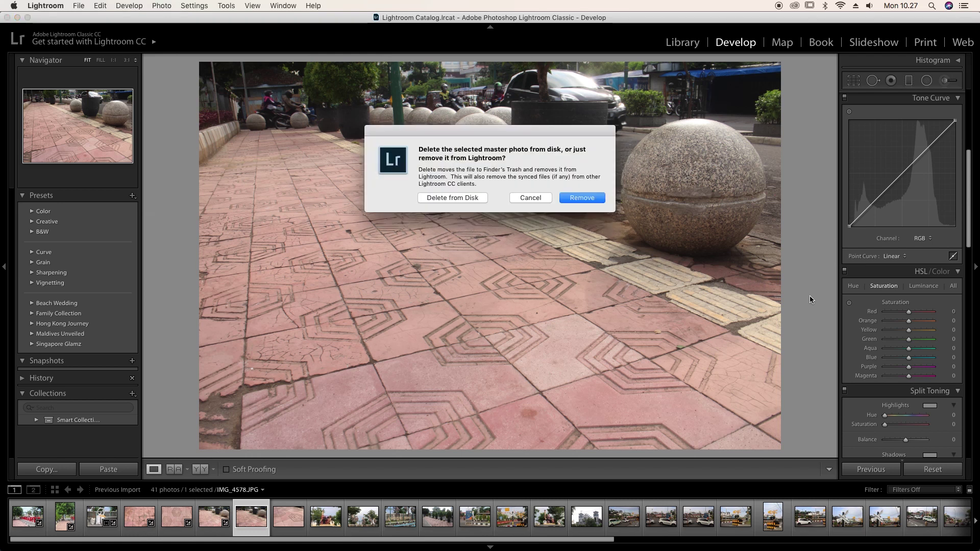
key("Return")
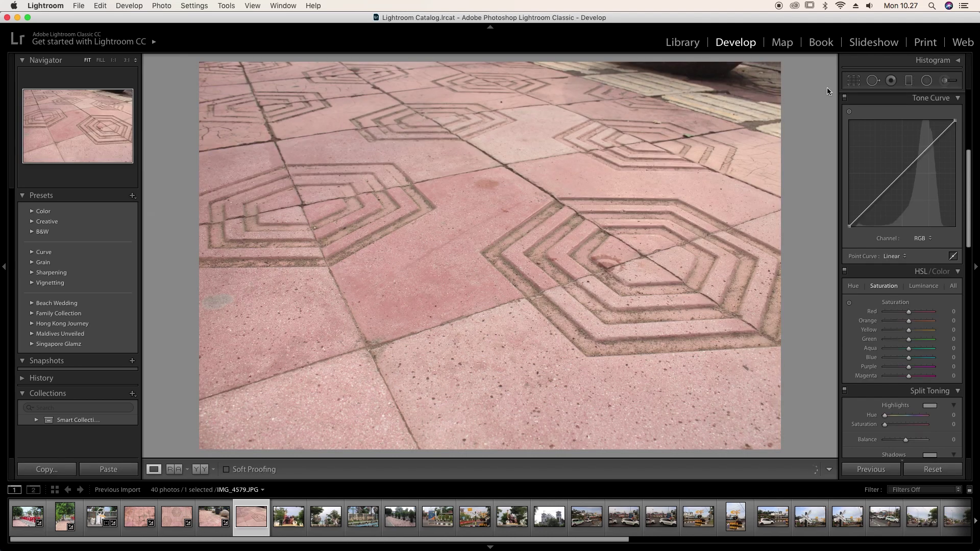
Step: Crop IMG_4579.JPG slightly tighter at the original aspect ratio, trimming the dark area along its upper-right edge
left_click(853, 80)
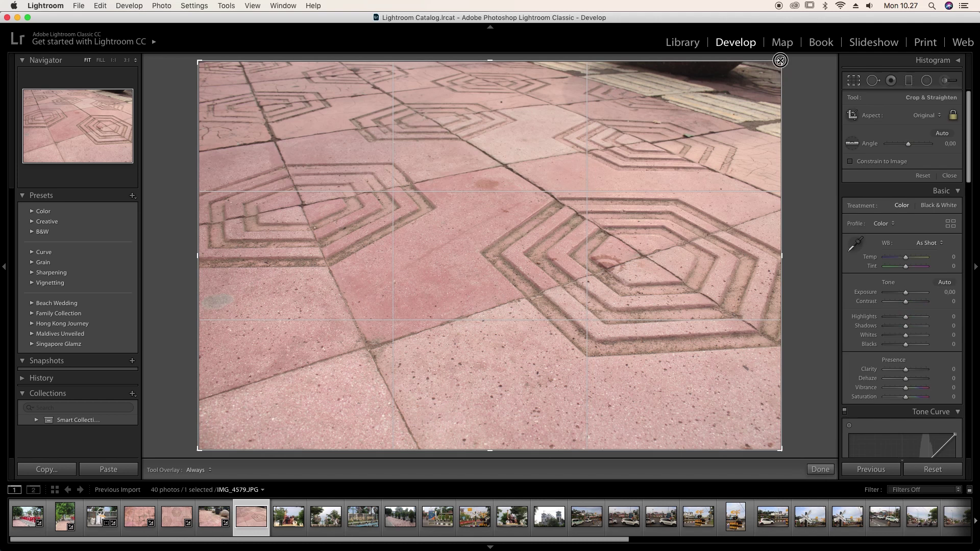
left_click_drag(779, 60, 768, 70)
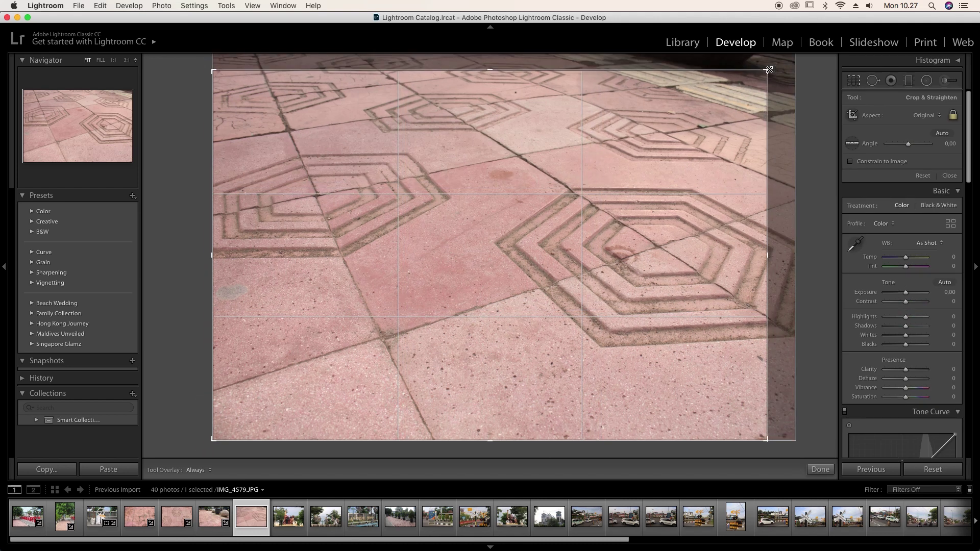
key("Return")
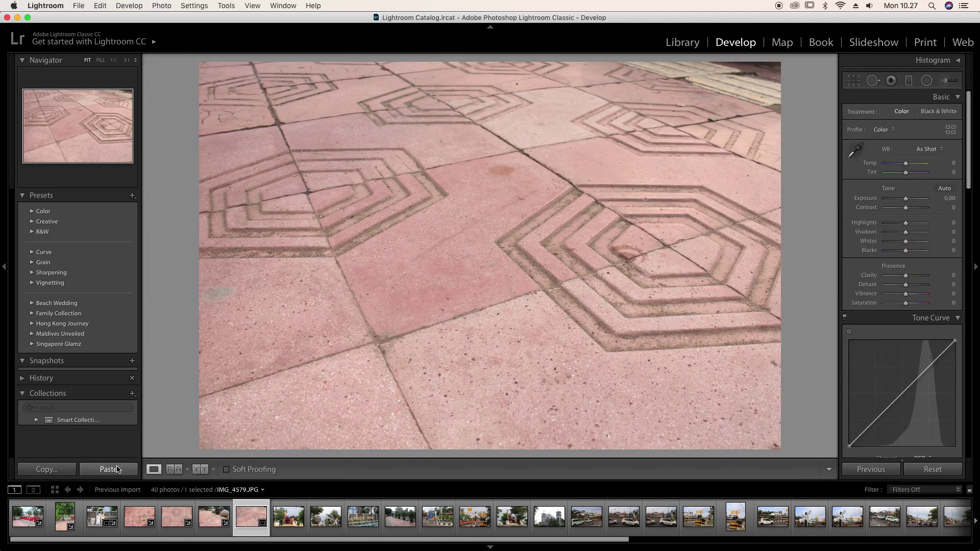
Step: Paste the copied develop settings onto IMG_4579.JPG and raise its Exposure slightly
left_click(117, 469)
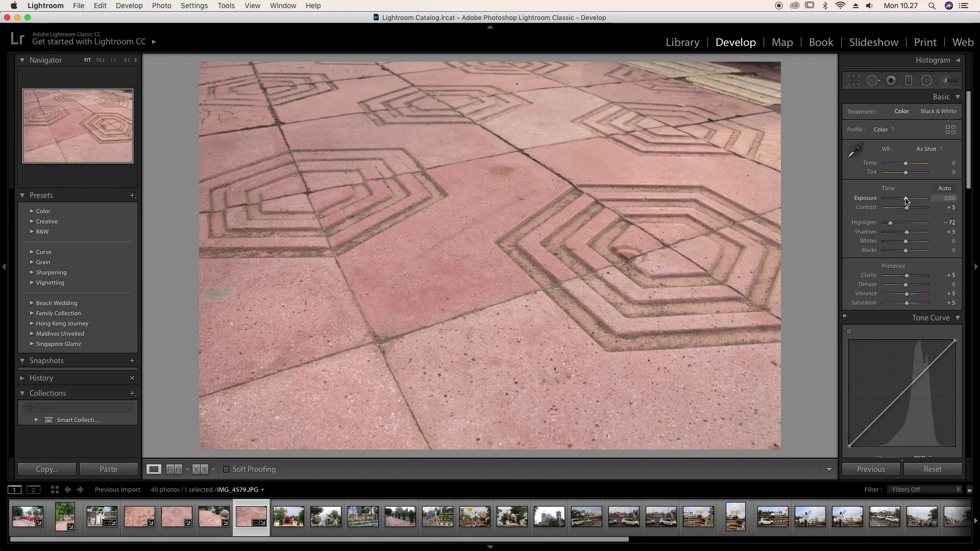
left_click_drag(905, 200, 906, 200)
Step: Paste the copied develop settings onto IMG_4580.JPG and set its Exposure to +0.20
key("Right")
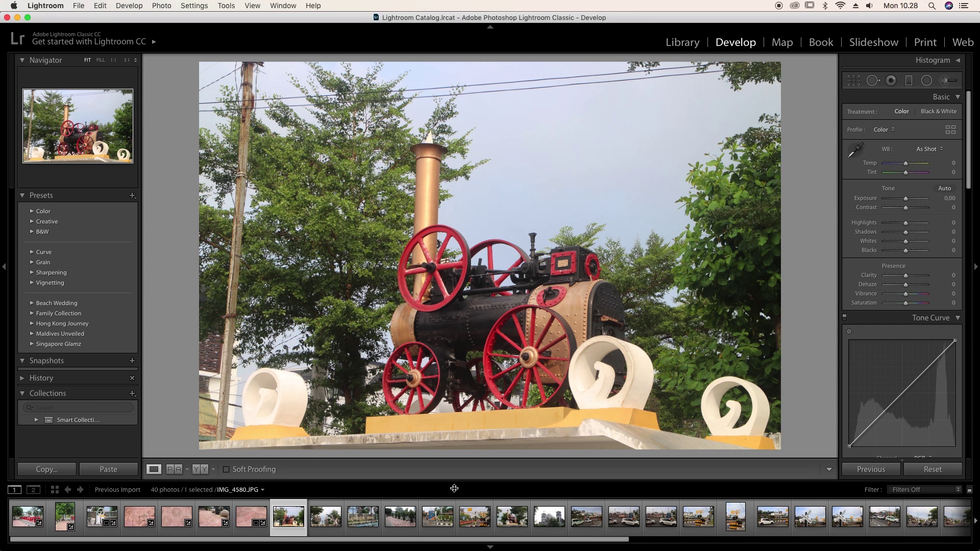
left_click(114, 472)
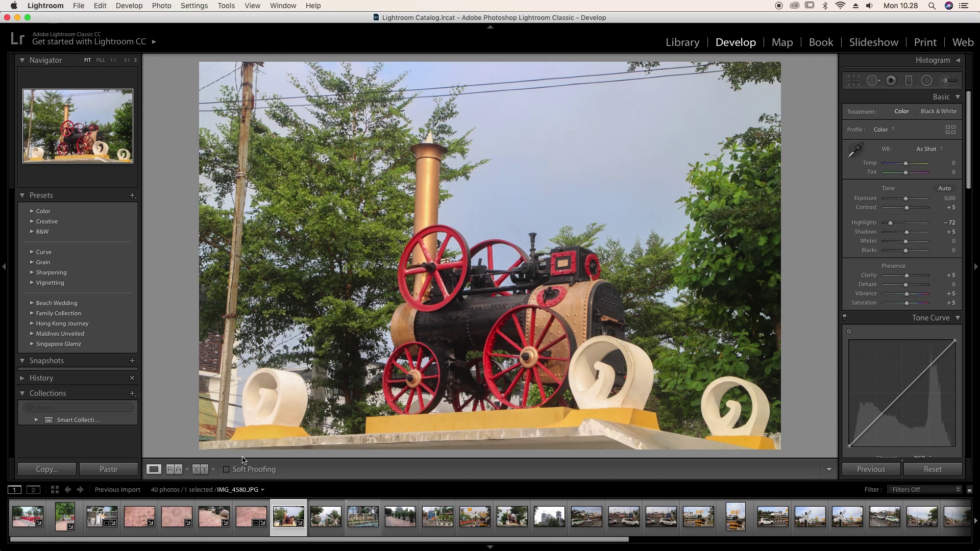
left_click(905, 202)
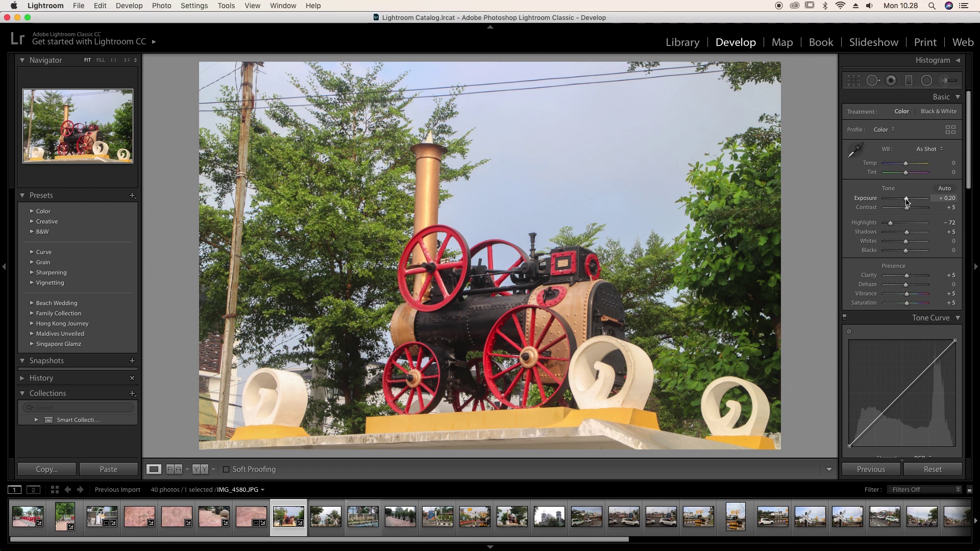
Step: Cool IMG_4580.JPG with a Temp of −5 and copy its develop settings, keeping the preselected options
left_click(953, 164)
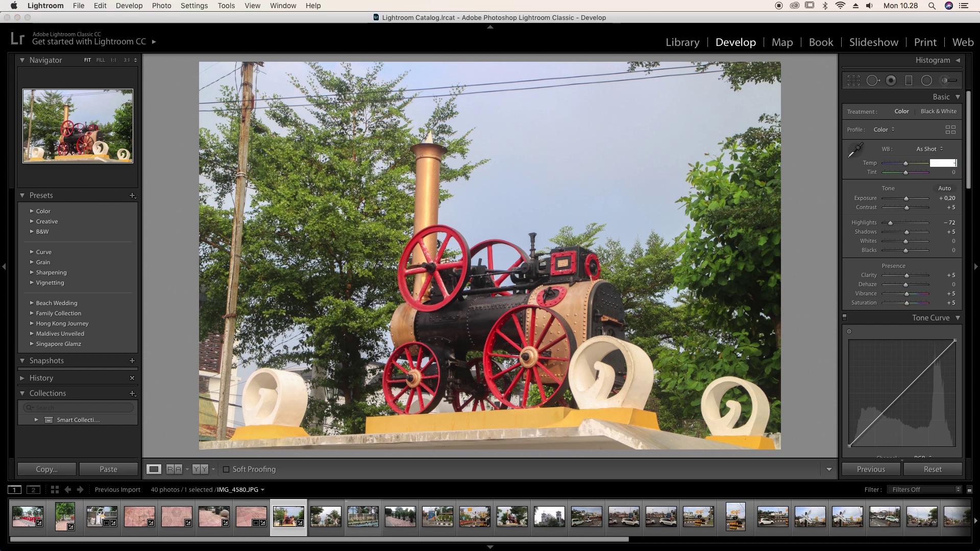
type("-5")
key("Return")
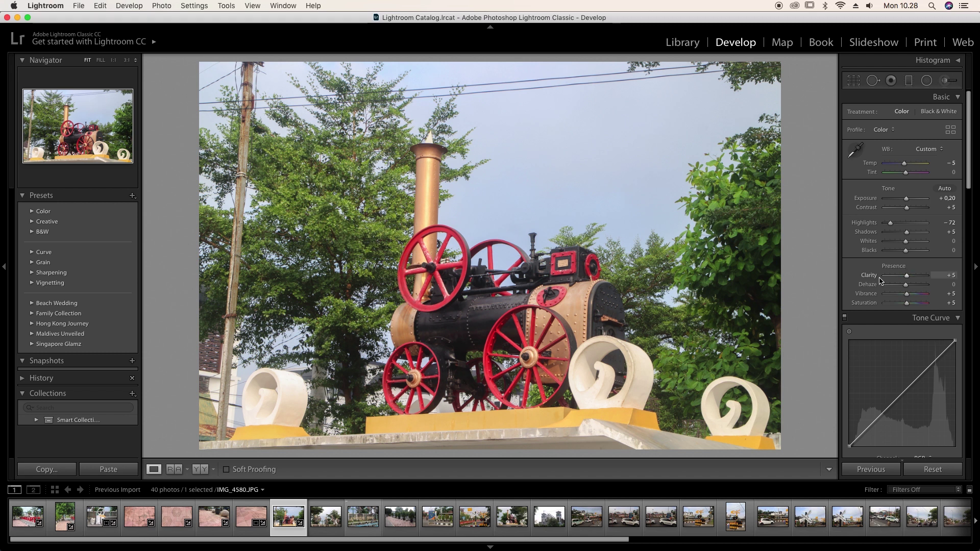
left_click(41, 474)
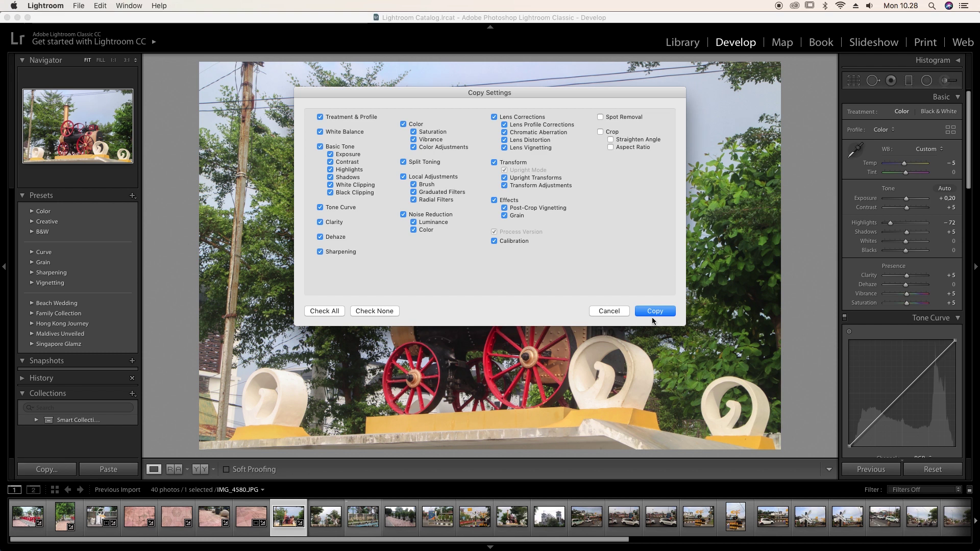
left_click(654, 314)
Step: Straighten IMG_4581.JPG by rotating the crop slightly counterclockwise
key("Right")
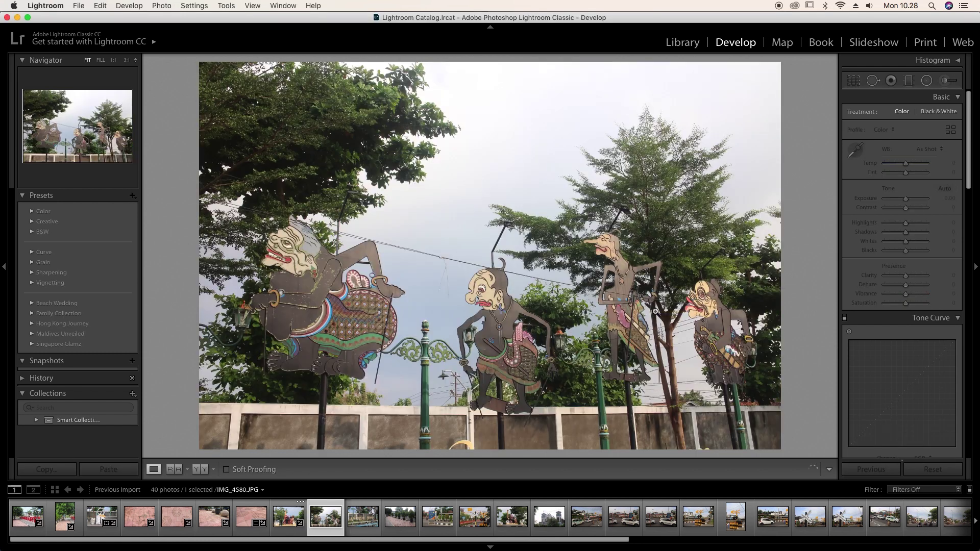
left_click(853, 80)
left_click_drag(811, 77, 819, 68)
key("Return")
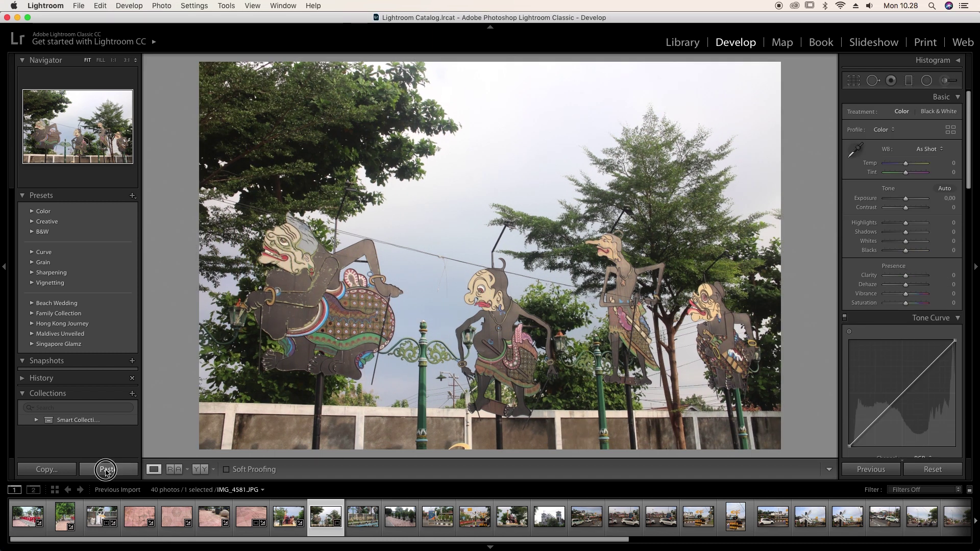
Step: Paste the copied develop settings onto IMG_4581.JPG, lower Blacks to about −15 and raise Highlights slightly
left_click(108, 469)
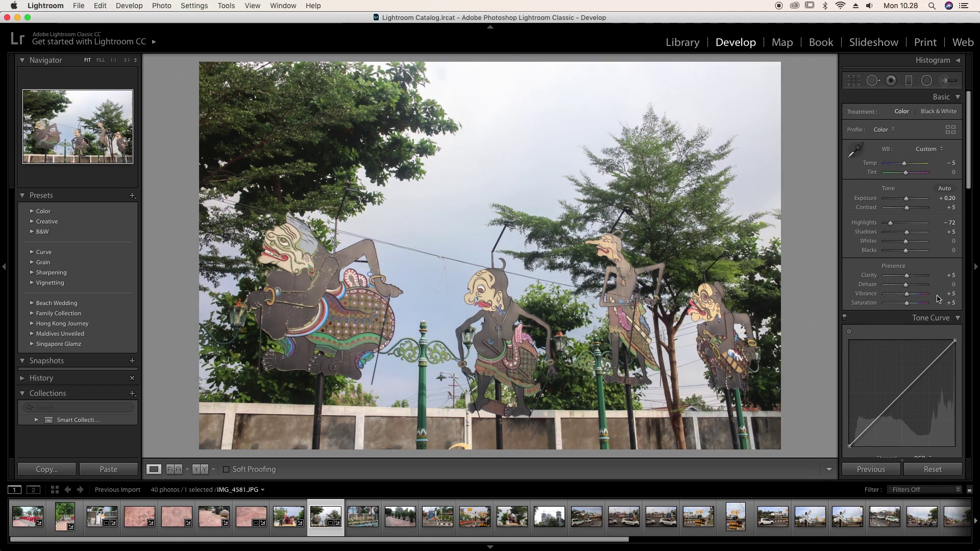
left_click_drag(906, 250, 903, 253)
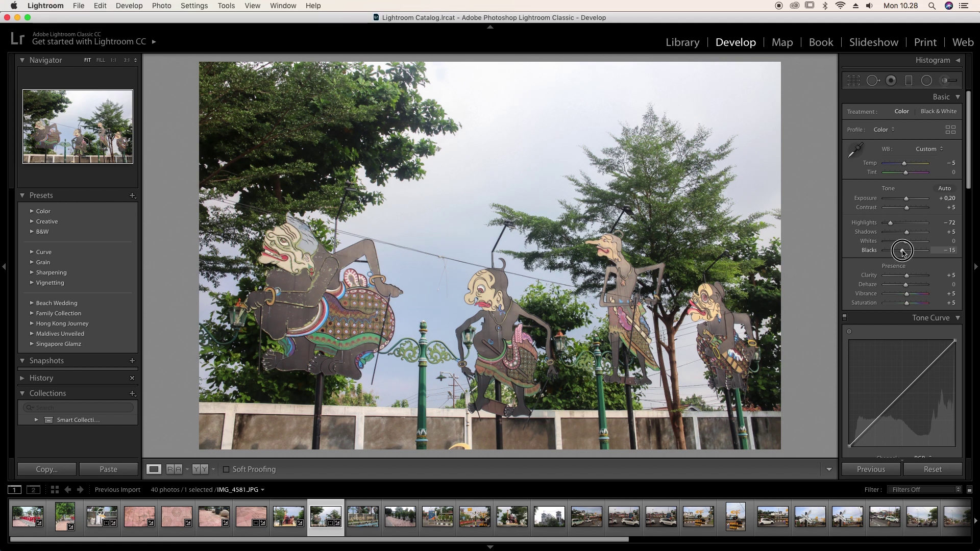
left_click_drag(889, 223, 894, 224)
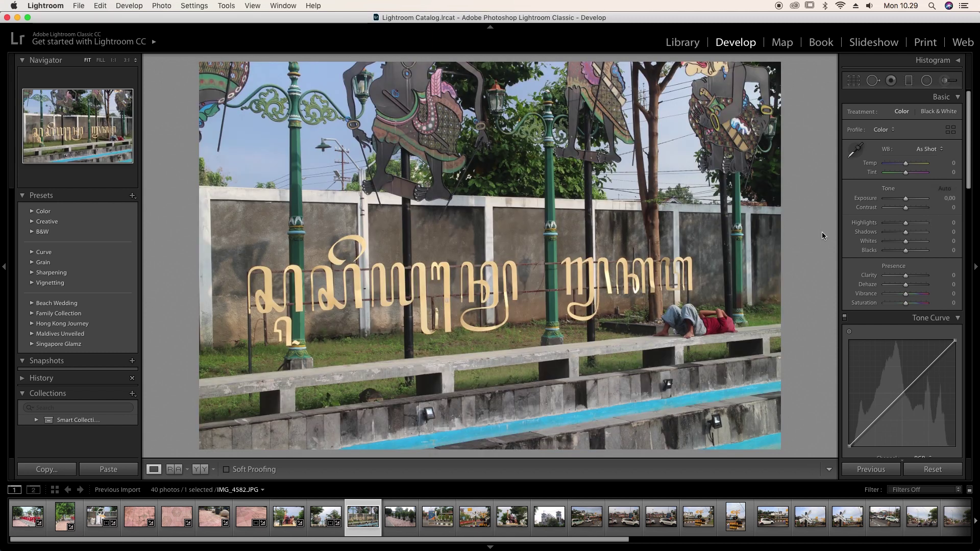
Step: Straighten IMG_4582.JPG by rotating the image clockwise to an angle of about 2.58
left_click(853, 82)
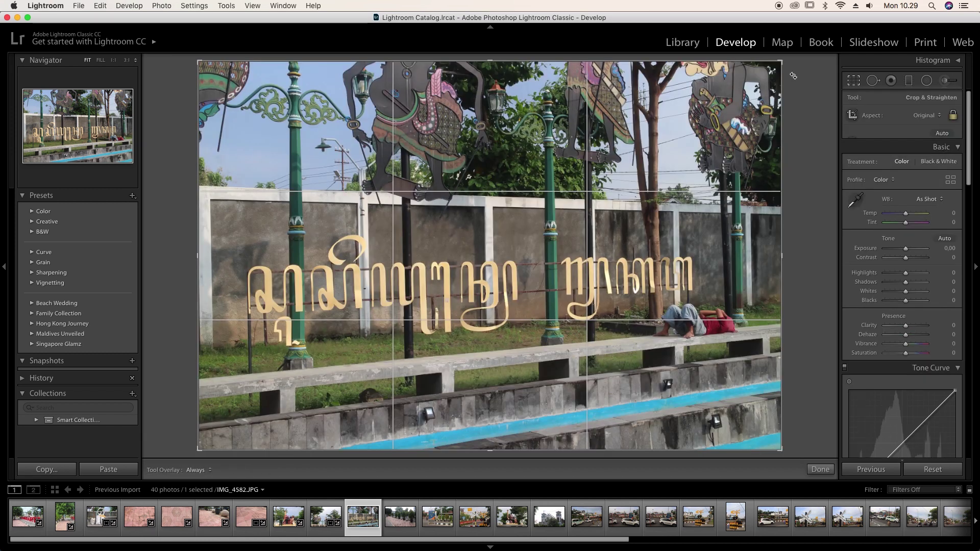
left_click_drag(794, 73, 798, 86)
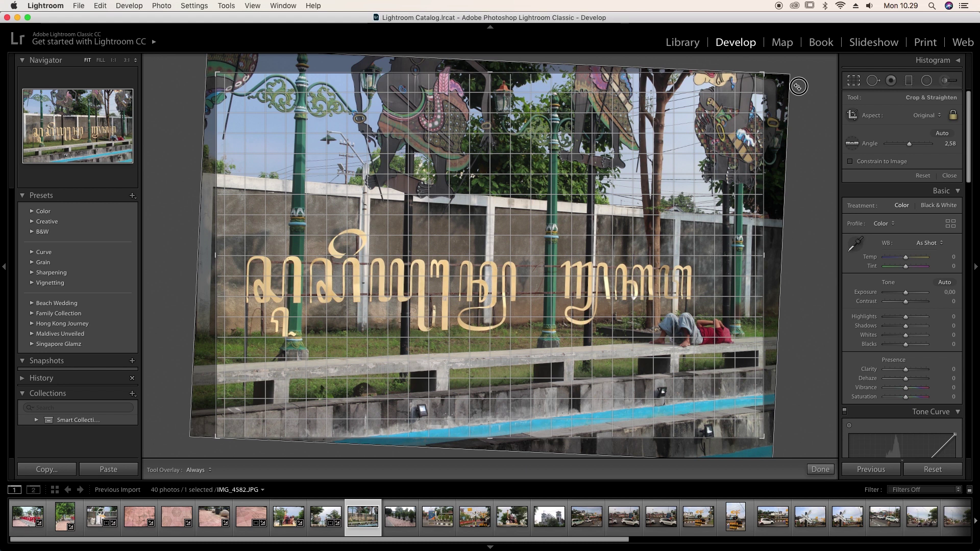
key("Return")
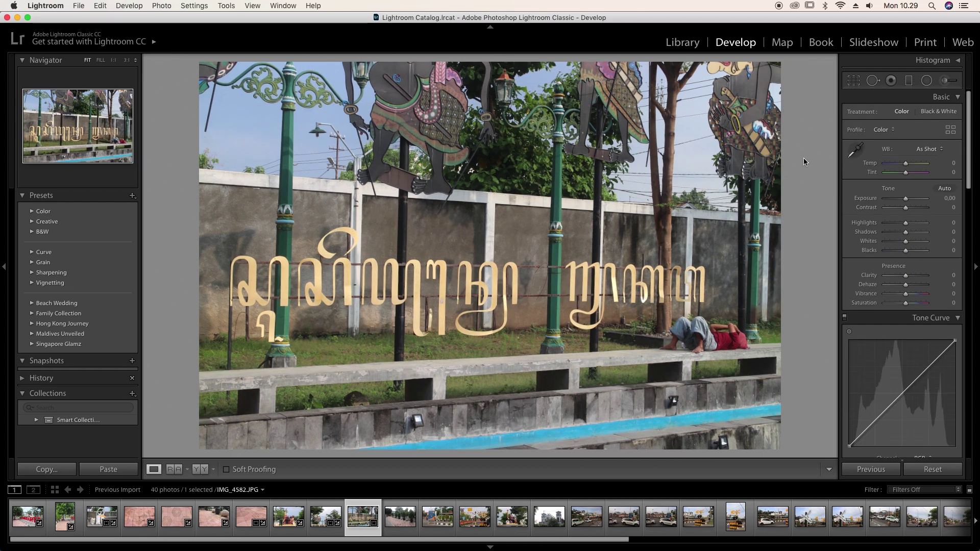
Step: Paste the copied develop settings onto IMG_4582.JPG and lower its Blacks
left_click(108, 469)
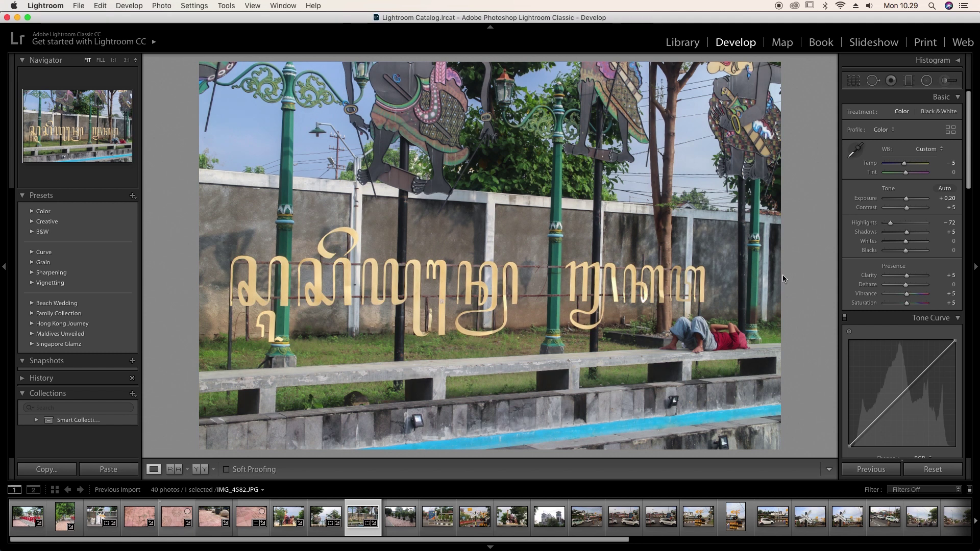
left_click_drag(906, 250, 901, 252)
Step: Paste the copied develop settings onto IMG_4583.JPG and set Exposure to +0.40, Highlights to −12 and Blacks to −22
key("Right")
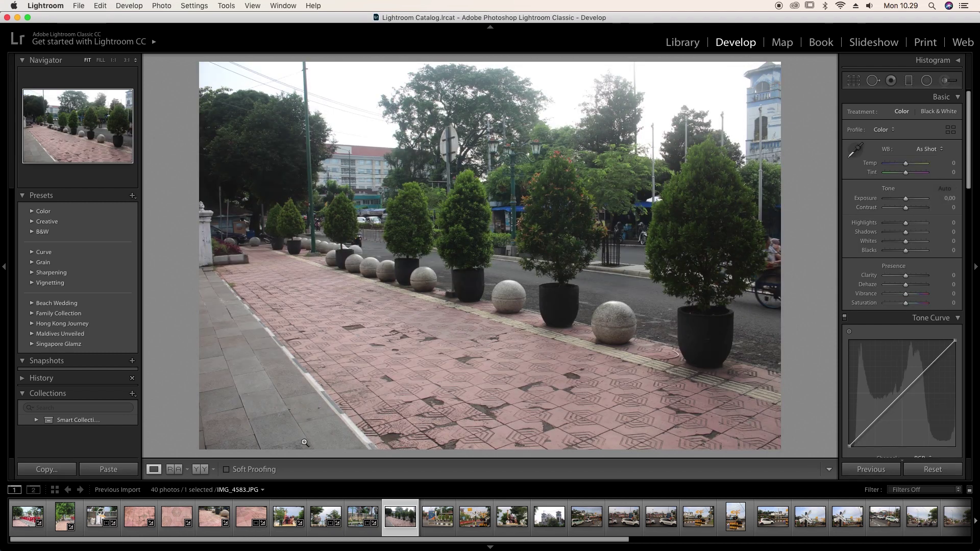
left_click(109, 471)
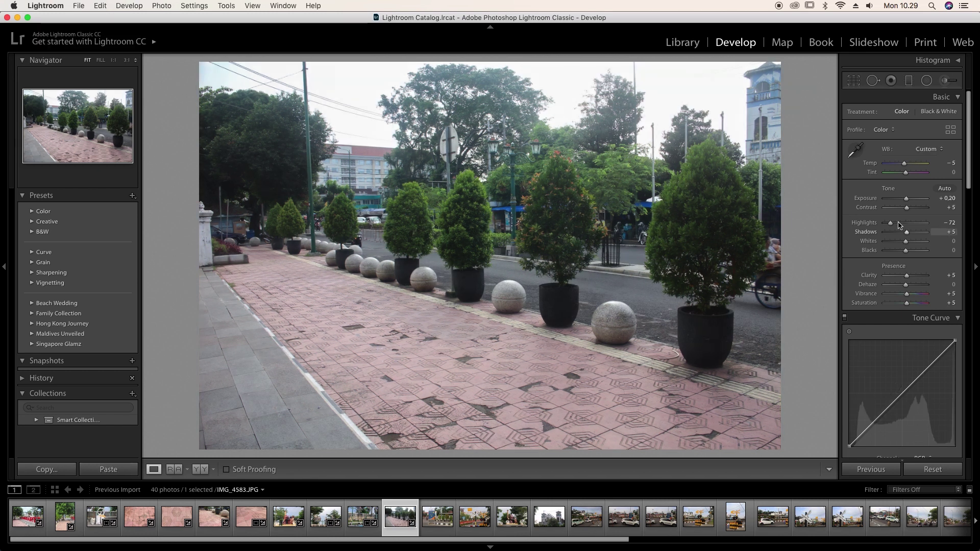
double_click(869, 223)
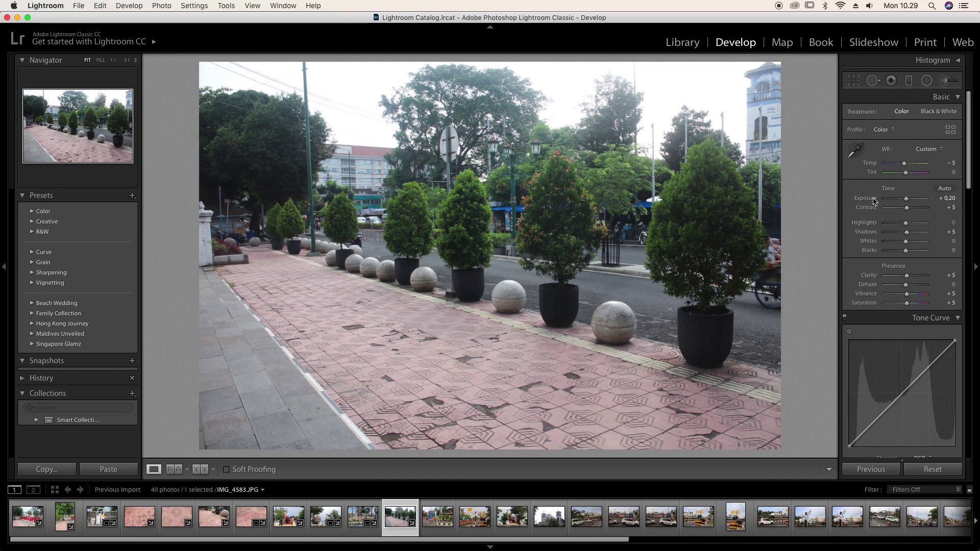
left_click_drag(906, 199, 898, 251)
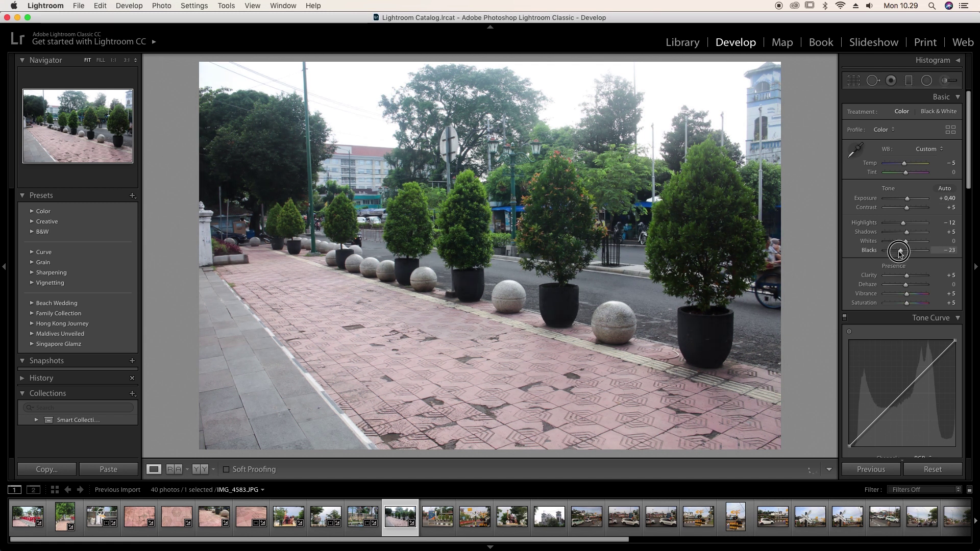
Step: Raise the Green saturation of IMG_4583.JPG to +23 in the HSL adjustments and reset its Shadows to the default
scroll(910, 283, "down", 10)
left_click_drag(912, 288, 915, 285)
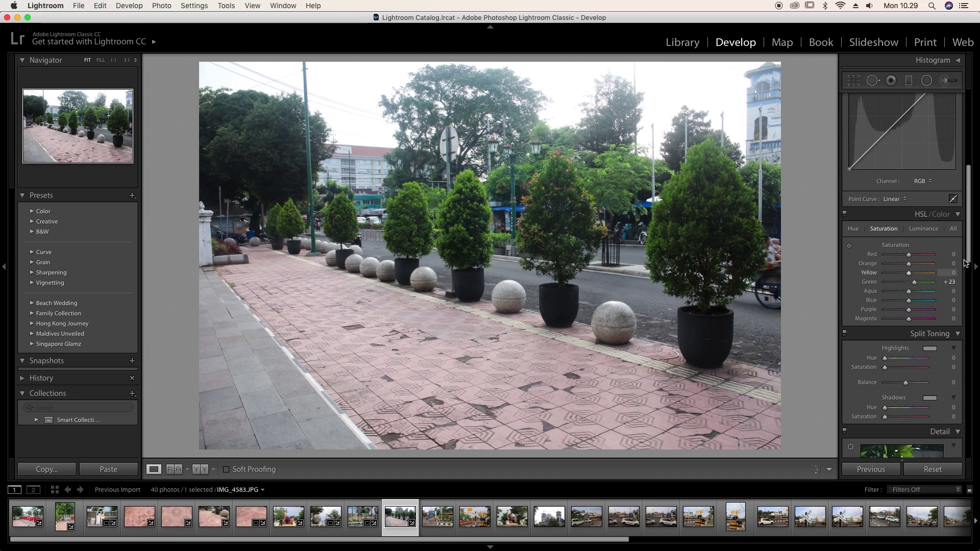
scroll(972, 240, "up", 10)
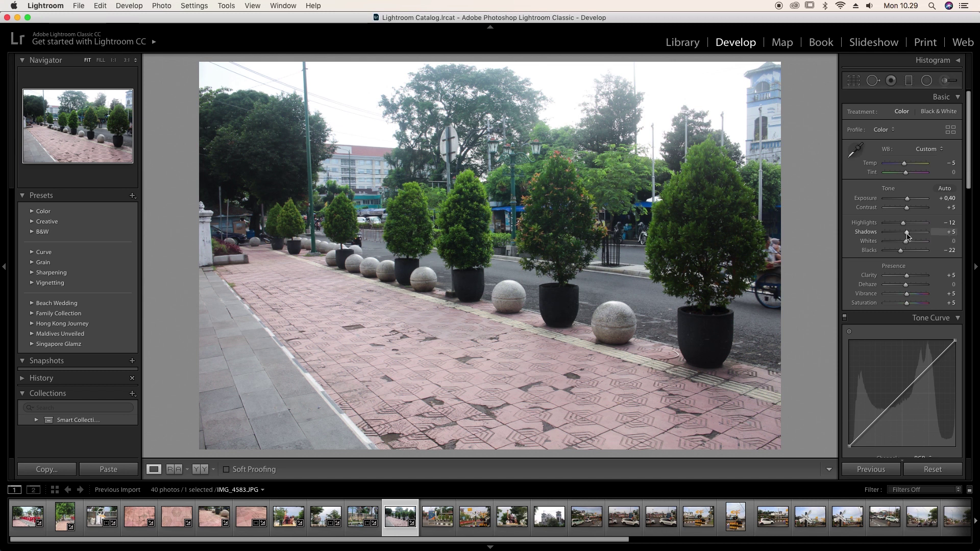
double_click(866, 232)
Step: Straighten IMG_4584.JPG by rotating the image counterclockwise to an angle of about −0.99
key("Right")
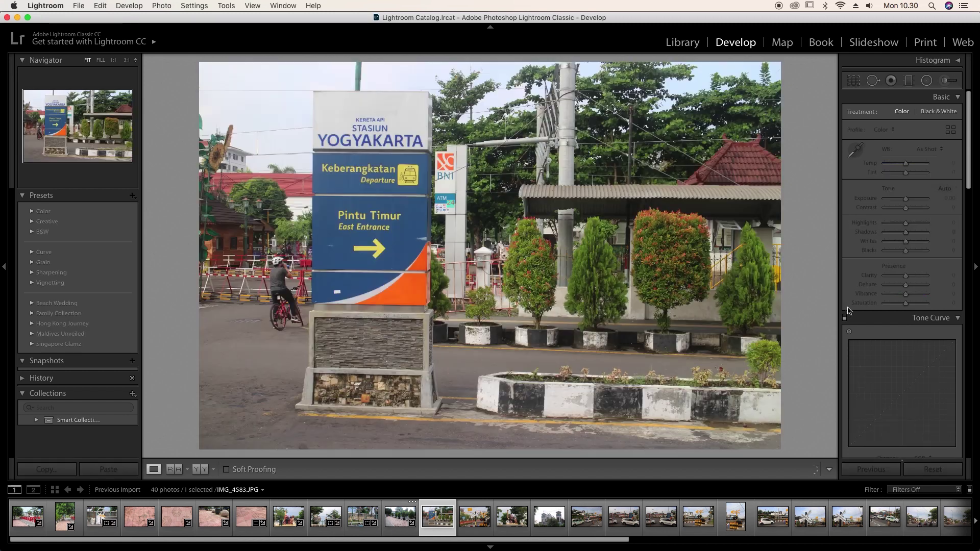
left_click(852, 80)
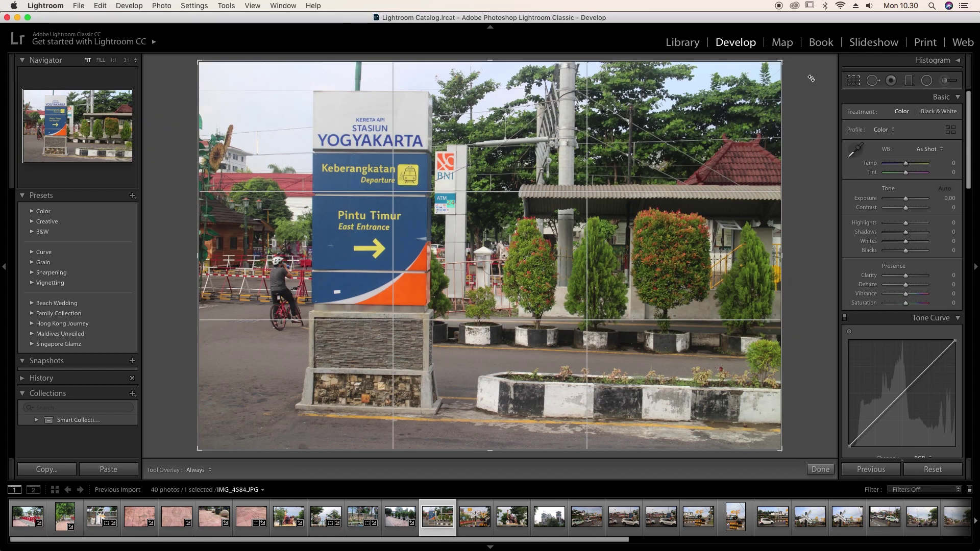
left_click_drag(817, 70, 815, 62)
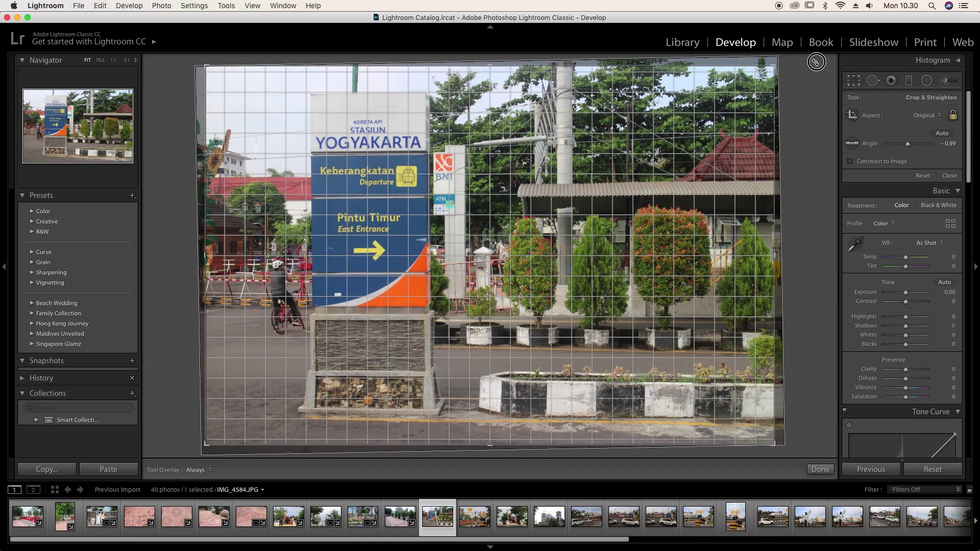
key("Return")
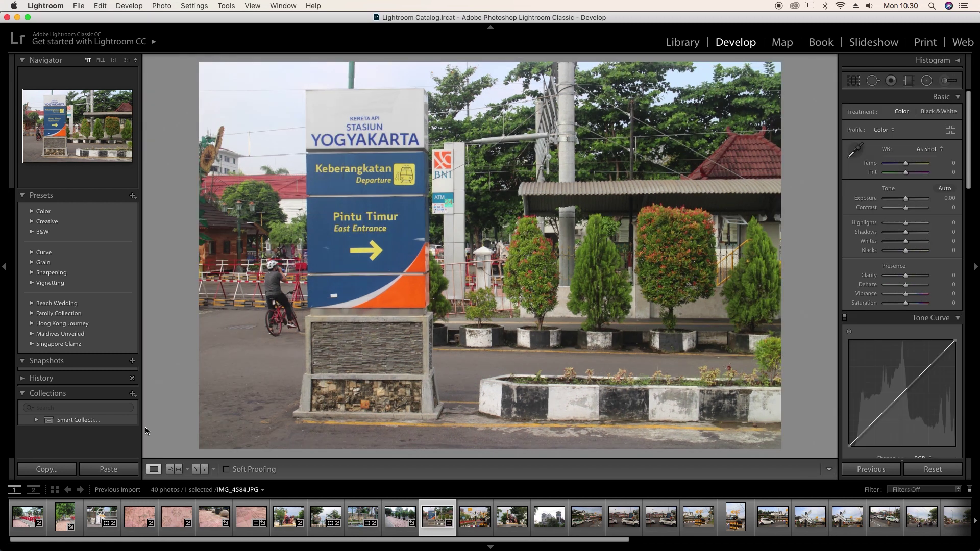
Step: Paste the copied develop settings onto IMG_4584.JPG and set Shadows to 0 and Highlights to −43
left_click(125, 469)
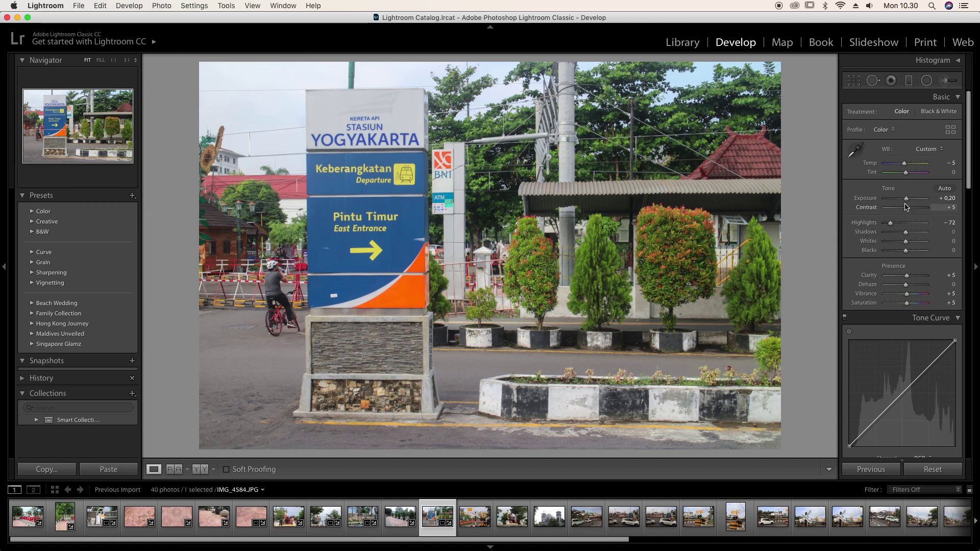
left_click(899, 223)
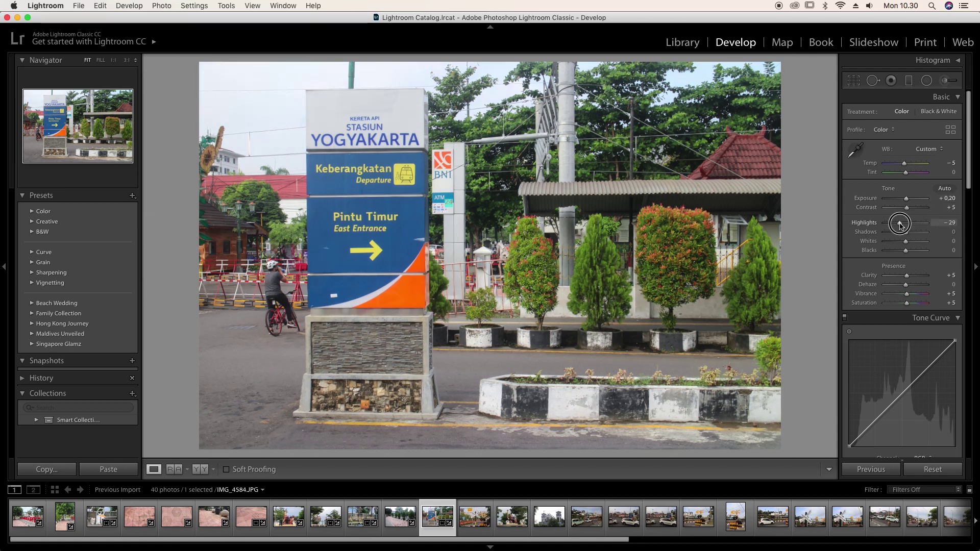
left_click_drag(900, 225, 896, 224)
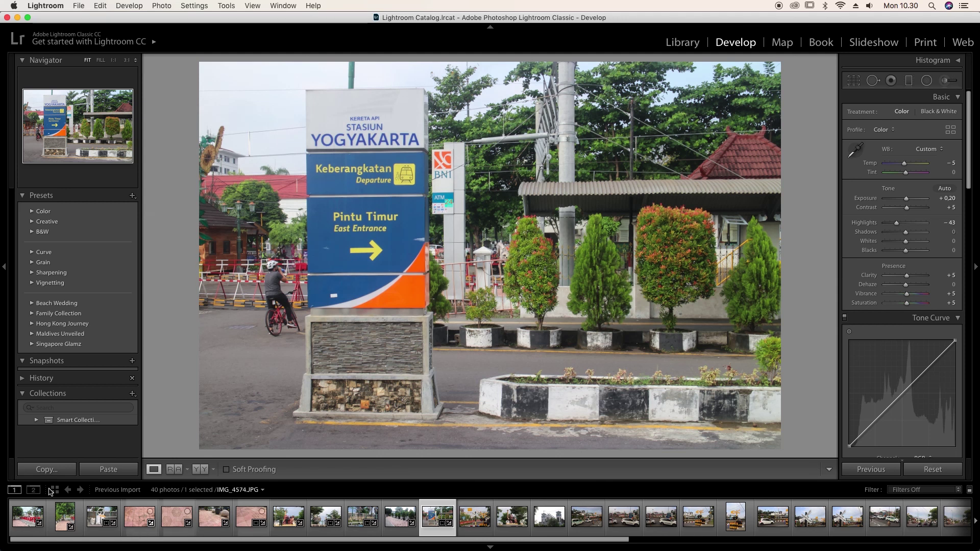
Step: Copy the develop settings of IMG_4584.JPG, keeping the preselected options, and advance two photos in the filmstrip
left_click(47, 469)
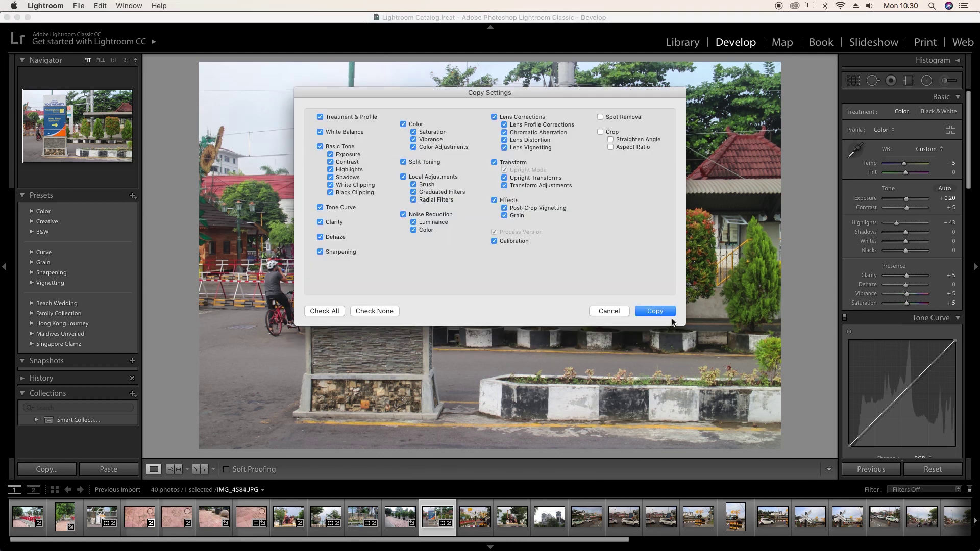
left_click(663, 312)
key("Right")
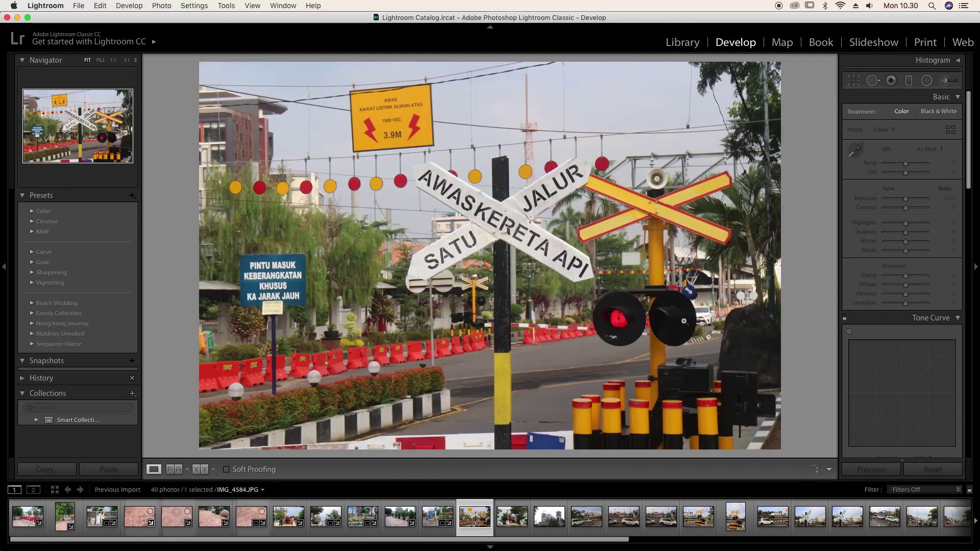
key("Right")
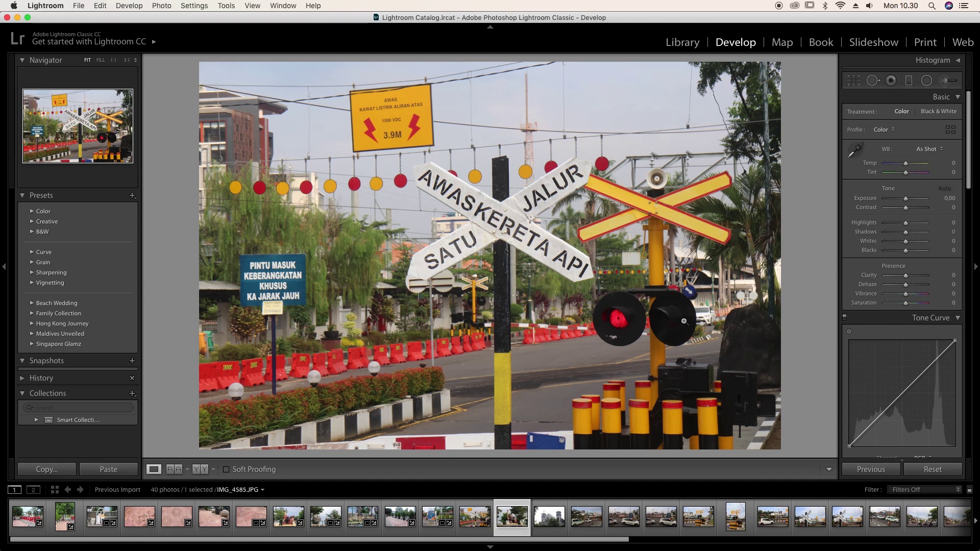
Step: Paste the copied develop settings onto IMG_4585.JPG and IMG_4586.JPG, and set the Highlights of IMG_4586.JPG to −22
key("Left")
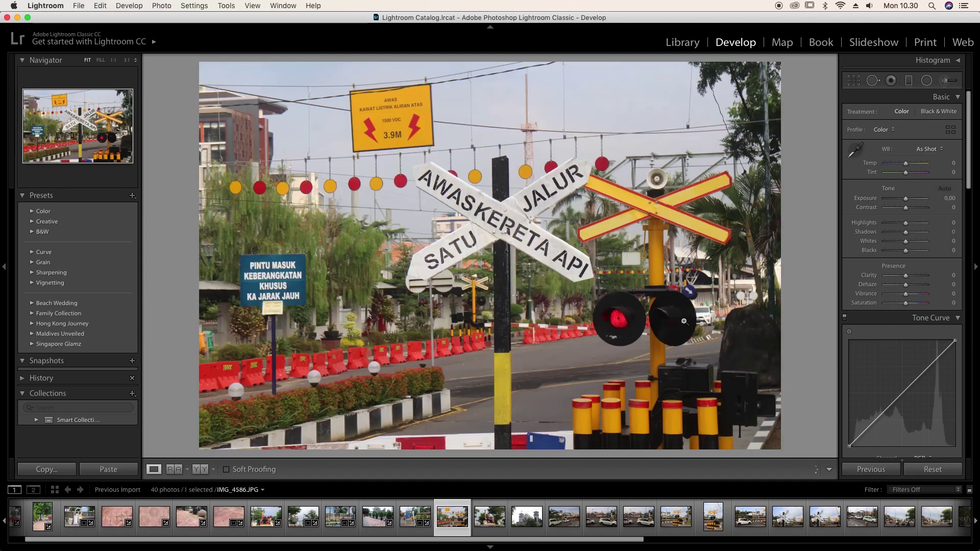
left_click(109, 469)
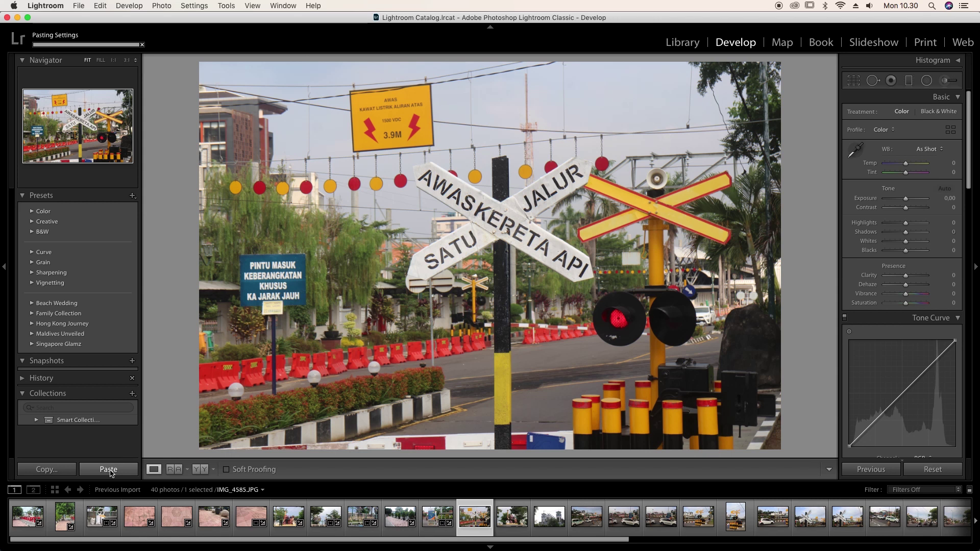
key("Right")
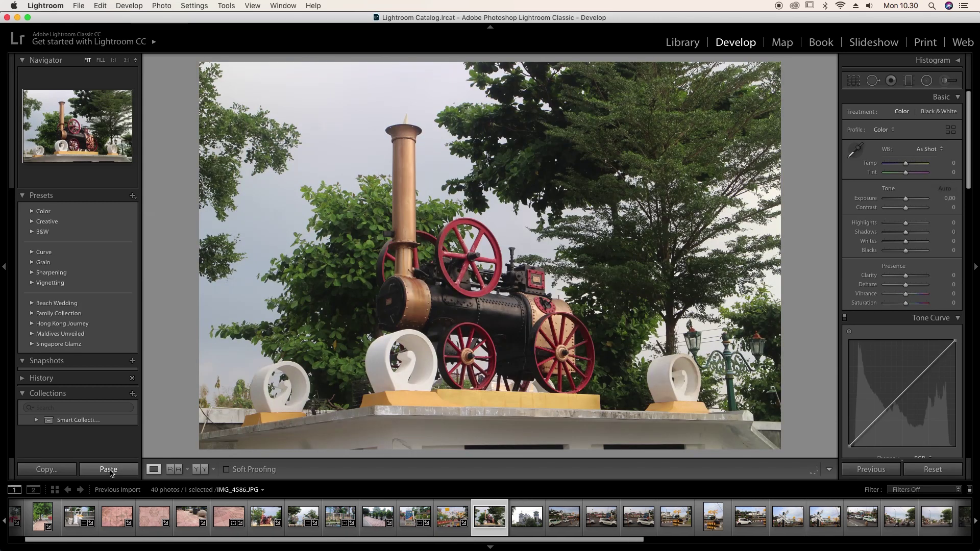
left_click(110, 470)
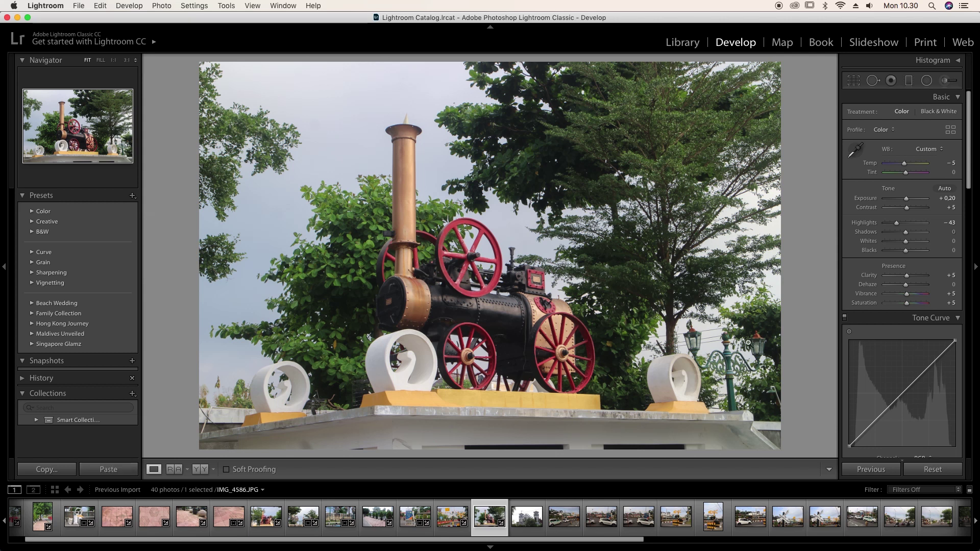
left_click_drag(897, 224, 902, 228)
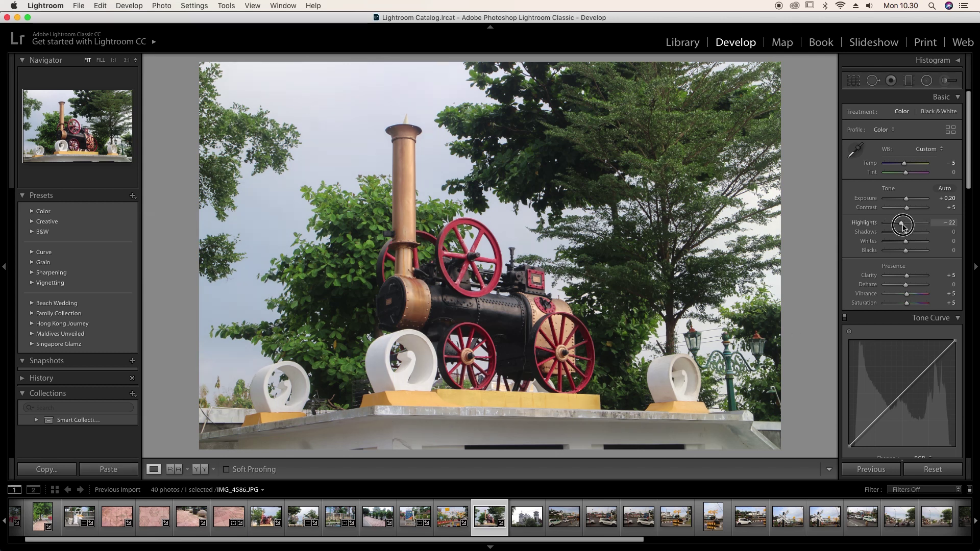
Step: Straighten IMG_4587.JPG by rotating the image clockwise to an angle of about 1.73
key("Right")
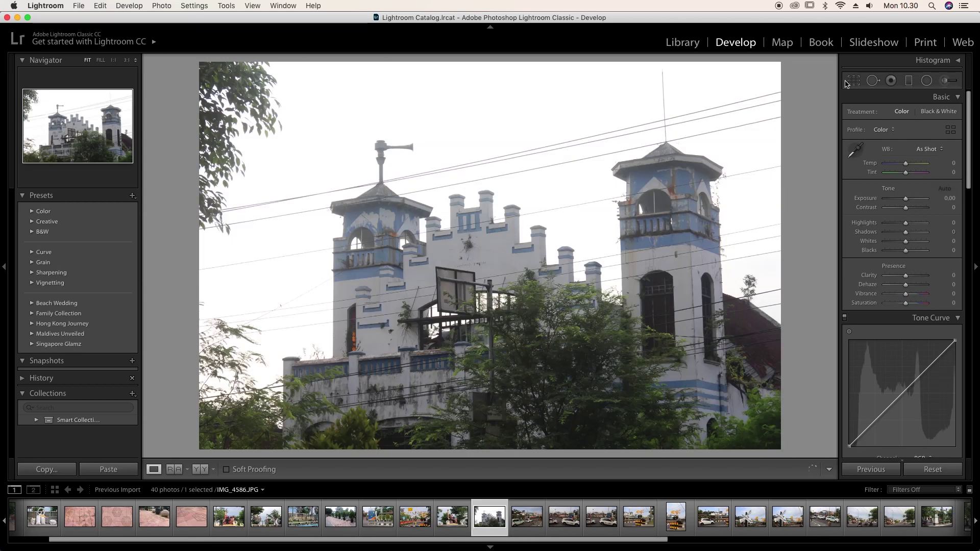
left_click(847, 82)
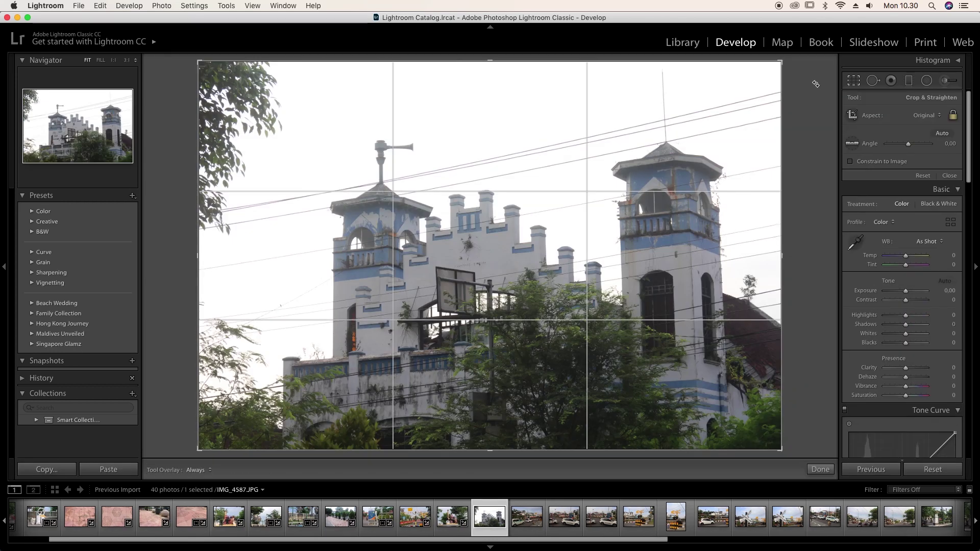
left_click_drag(803, 71, 804, 82)
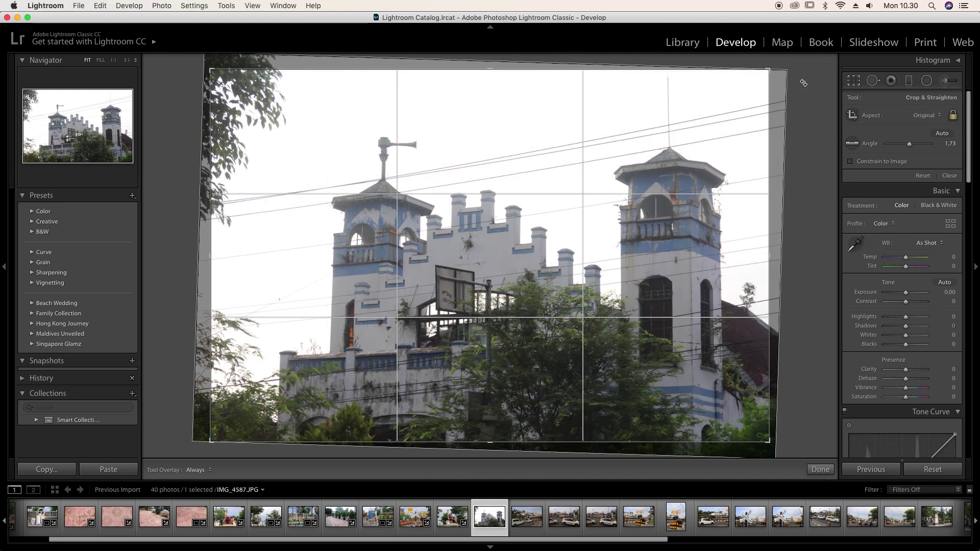
key("Return")
Step: Paste the copied develop settings onto IMG_4587.JPG and set Blacks to −38, Highlights to −53 and Contrast to +27
left_click(124, 465)
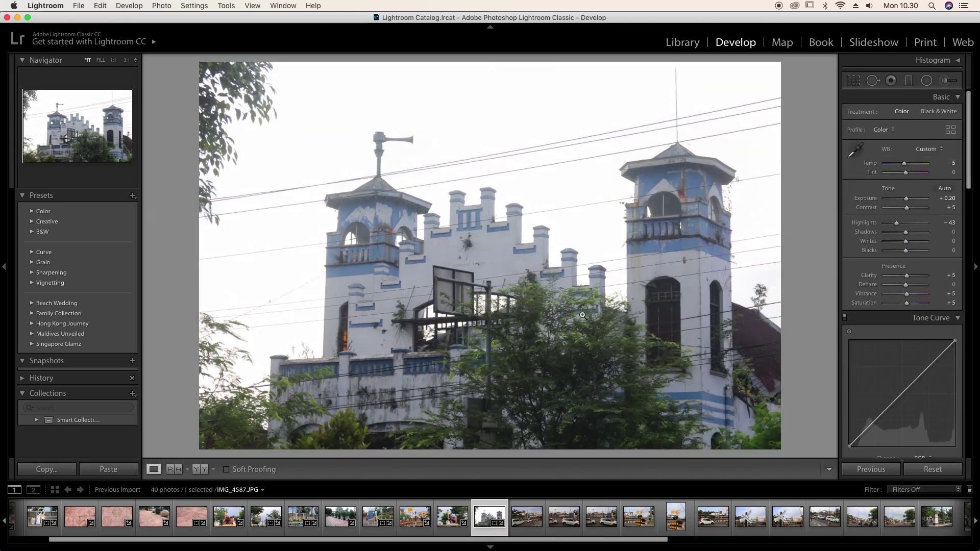
left_click_drag(912, 254, 907, 234)
double_click(885, 235)
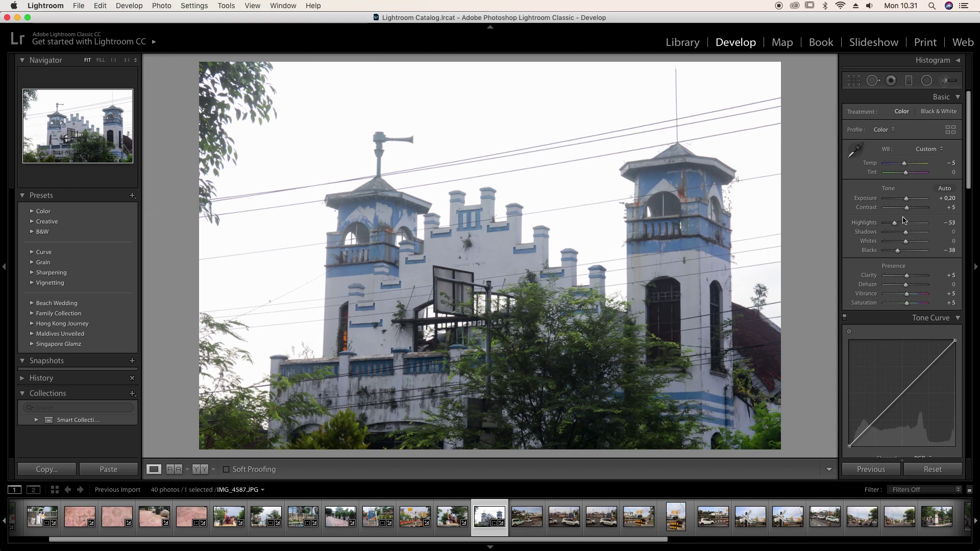
left_click_drag(907, 207, 912, 213)
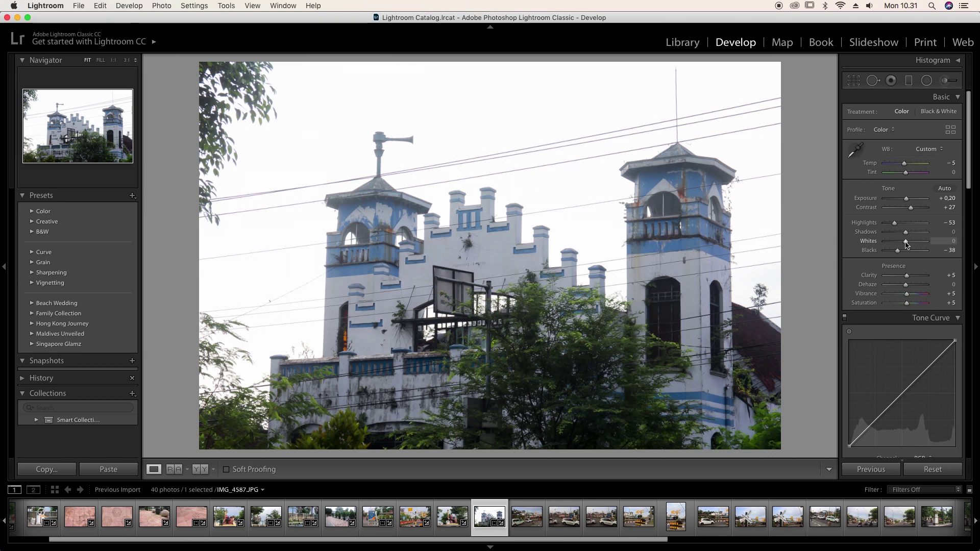
Step: Refine IMG_4587.JPG with Whites −13, Clarity +12, Highlights −64 and Exposure +0.45
left_click_drag(906, 244, 902, 244)
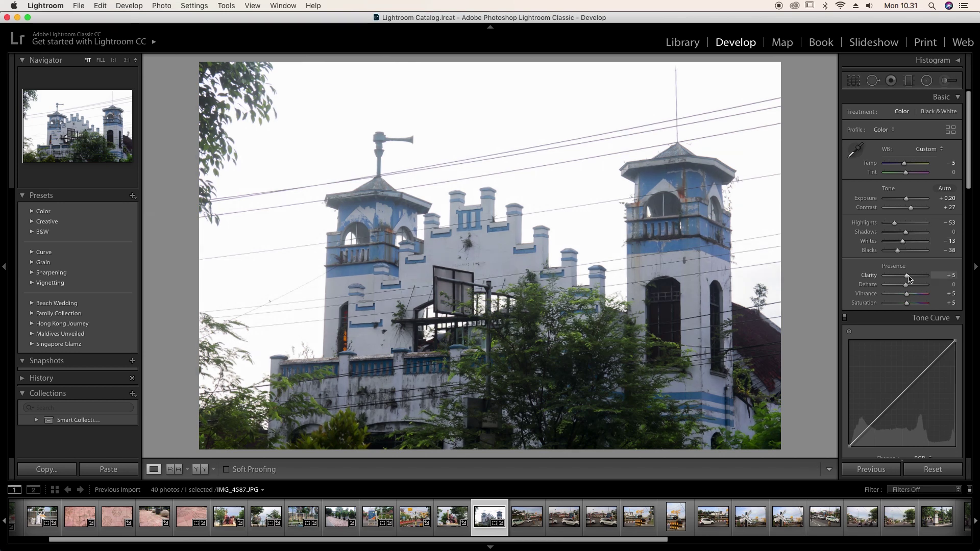
left_click_drag(908, 278, 909, 278)
left_click_drag(894, 223, 909, 201)
left_click_drag(909, 200, 907, 200)
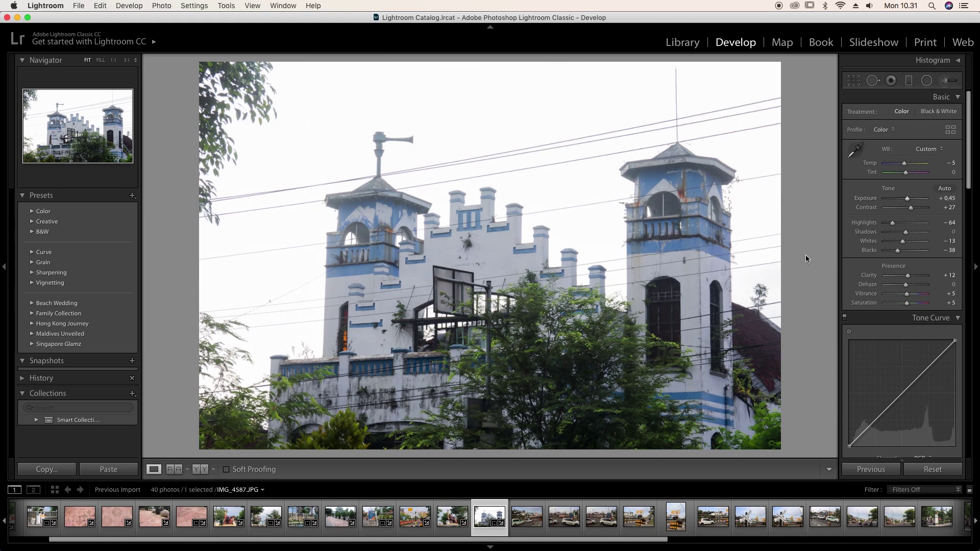
Step: Paste the copied develop settings onto IMG_4588.JPG and set Exposure to +0.80 and Highlights to −22
key("Right")
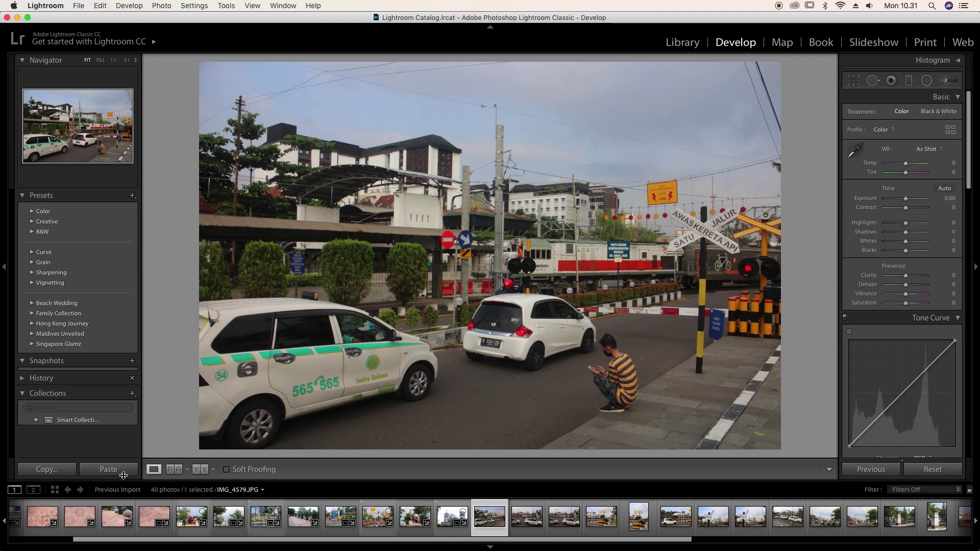
key("super+shift+v")
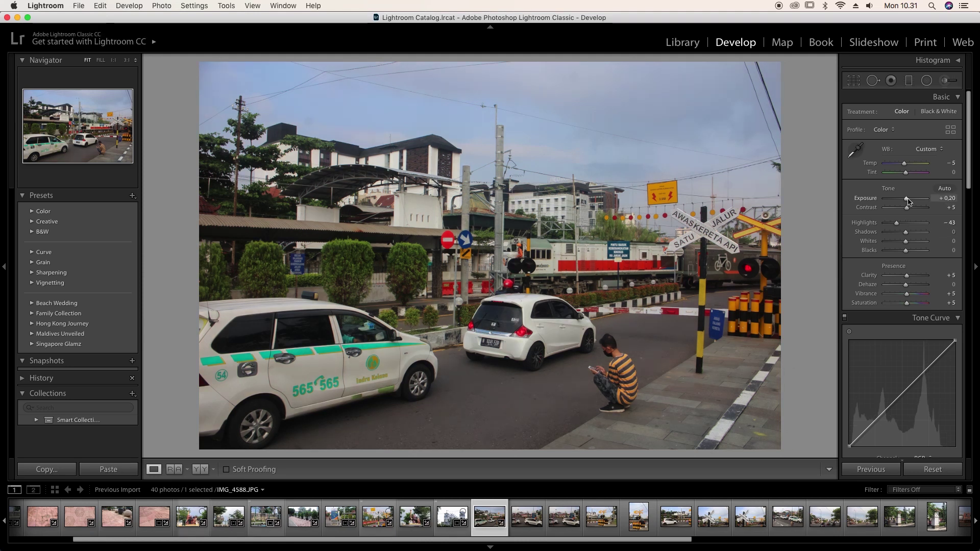
left_click(908, 201)
left_click_drag(910, 201, 911, 202)
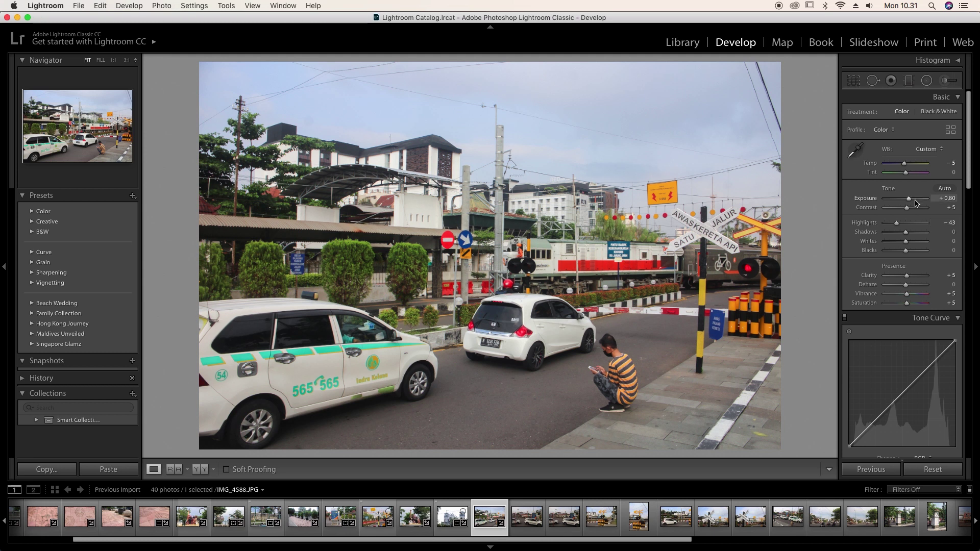
left_click_drag(899, 223, 901, 224)
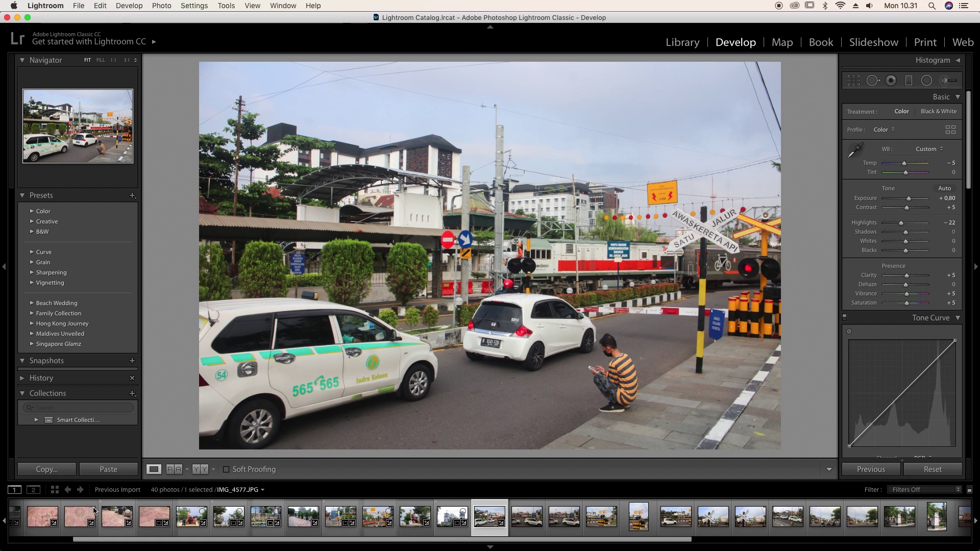
Step: Copy the develop settings of IMG_4588.JPG and paste them onto IMG_4589.JPG
left_click(54, 469)
left_click(658, 310)
key("Right")
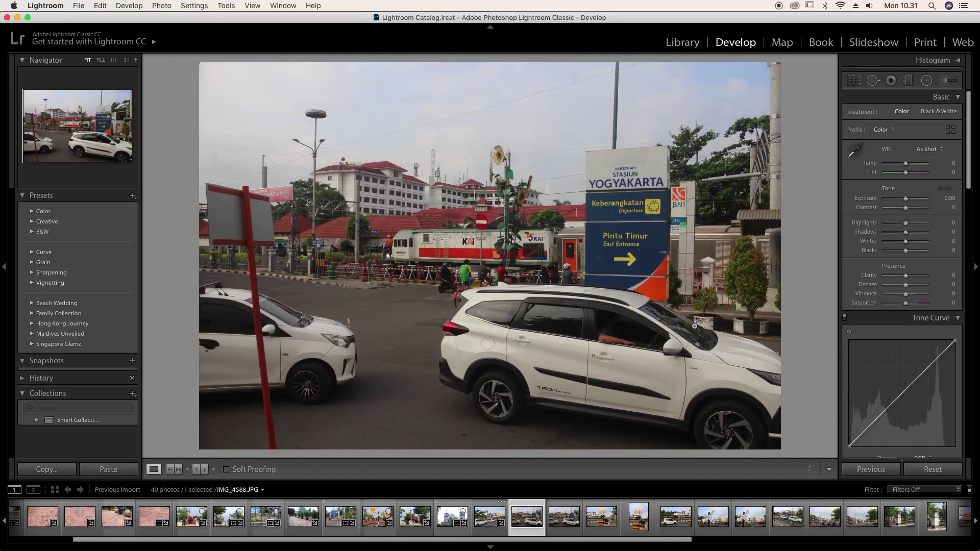
key("Right")
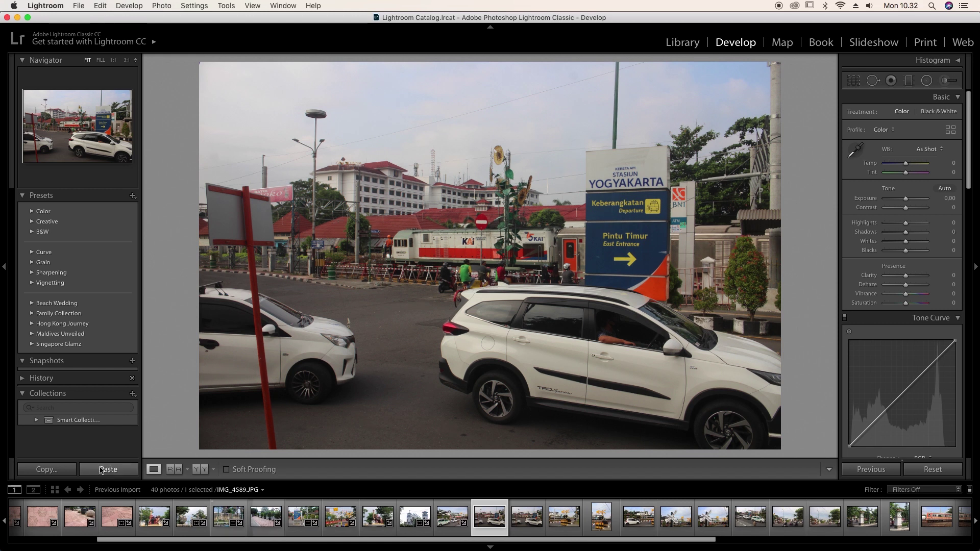
left_click(101, 470)
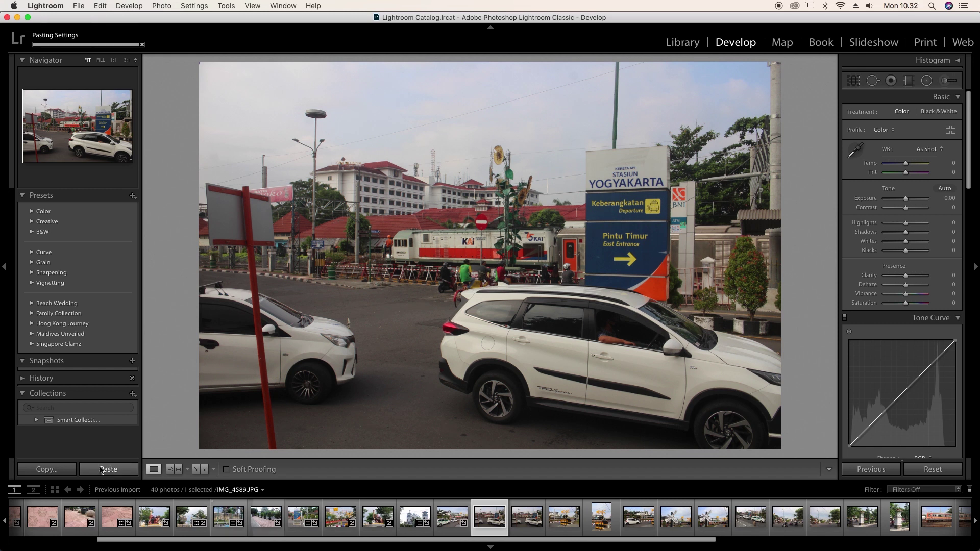
Step: Remove the near-duplicate car photo that follows IMG_4589.JPG in the filmstrip
key("Right")
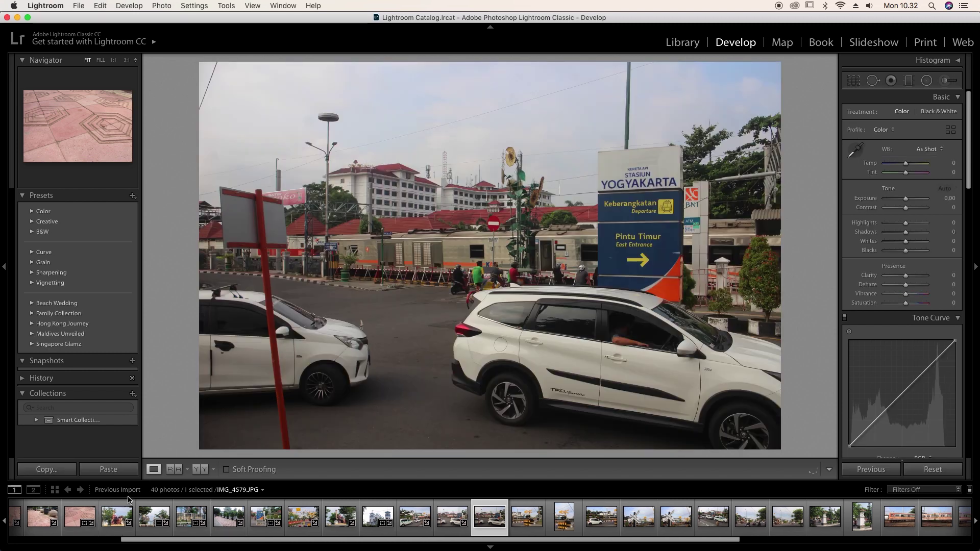
key("Delete")
key("Escape")
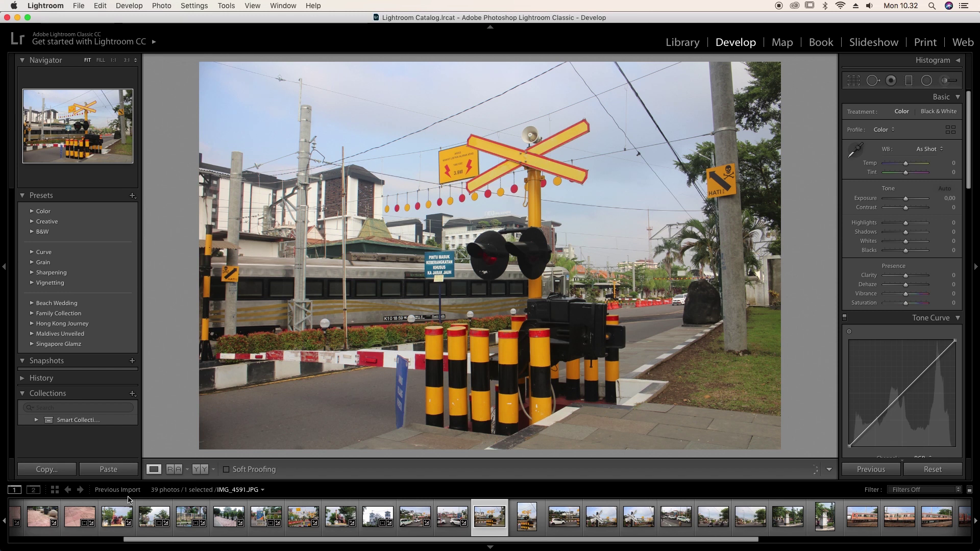
Step: Paste the copied develop settings onto IMG_4591.JPG and remove the portrait-format crossing photo IMG_4592.JPG
left_click(115, 469)
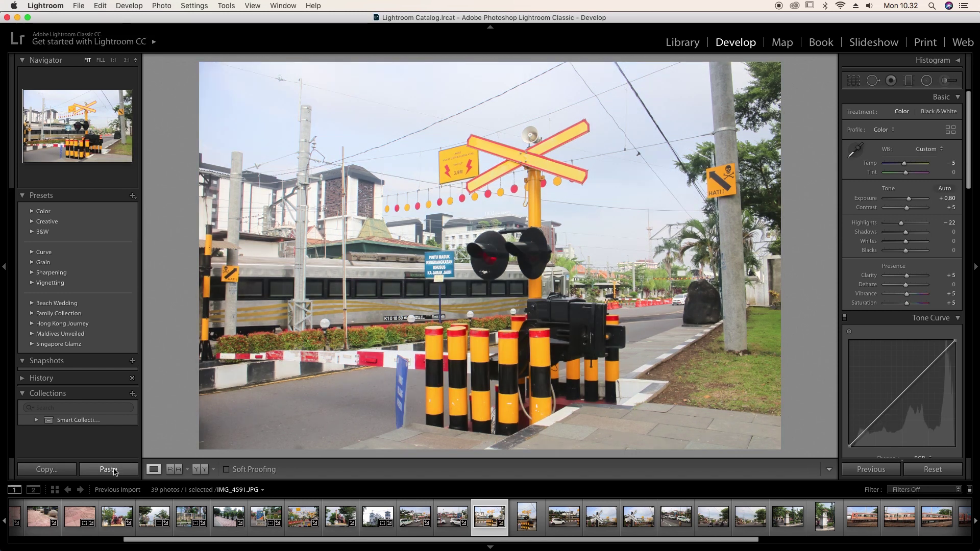
key("Right")
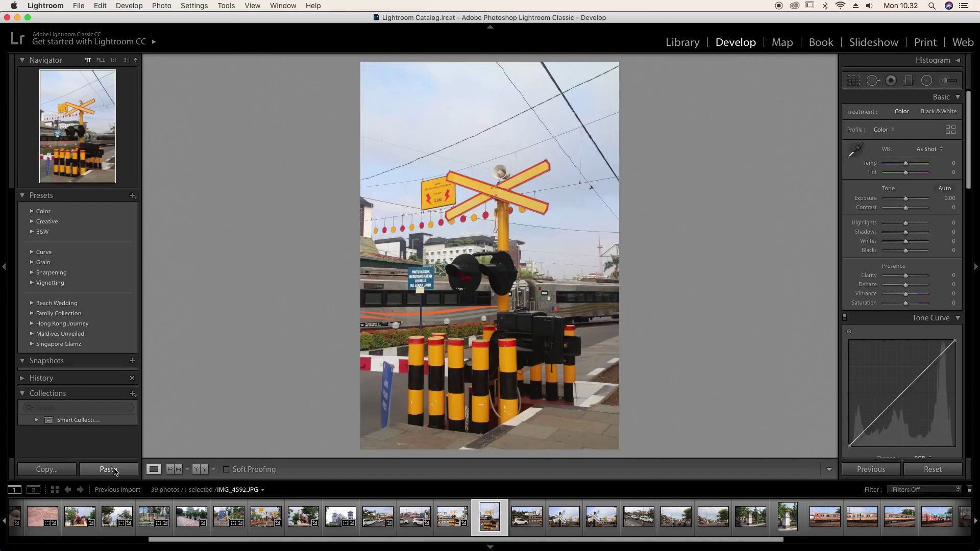
key("super+shift+v")
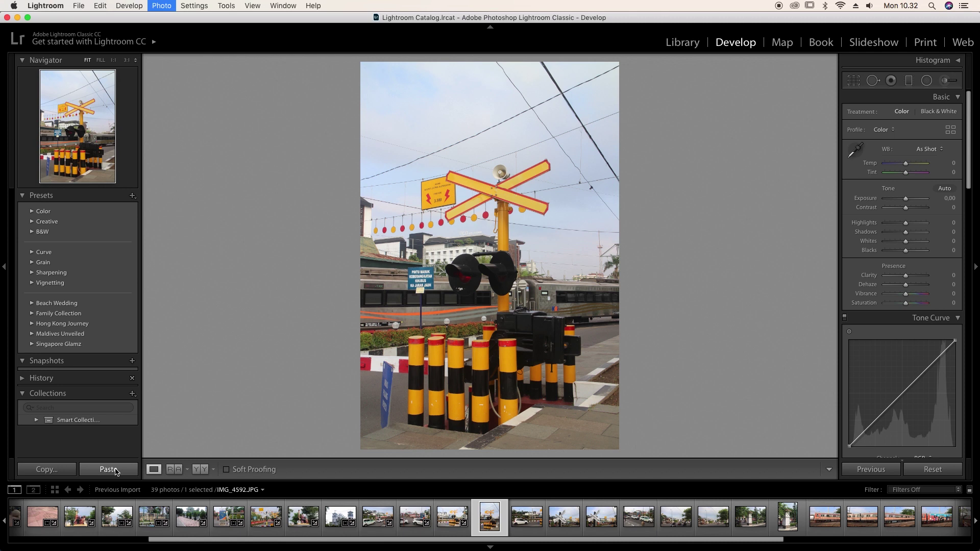
key("Right")
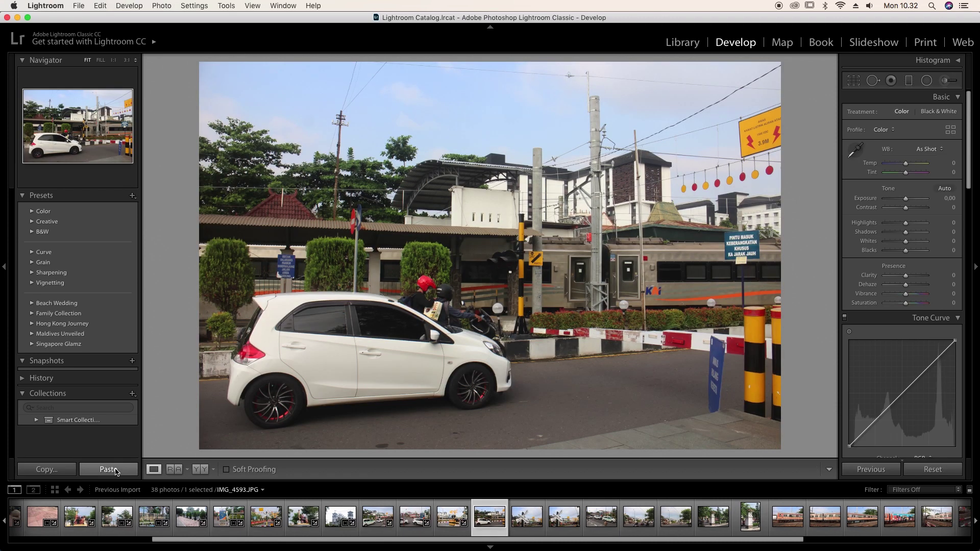
Step: Paste the copied develop settings onto IMG_4593.JPG and set Blacks to −13
left_click(108, 470)
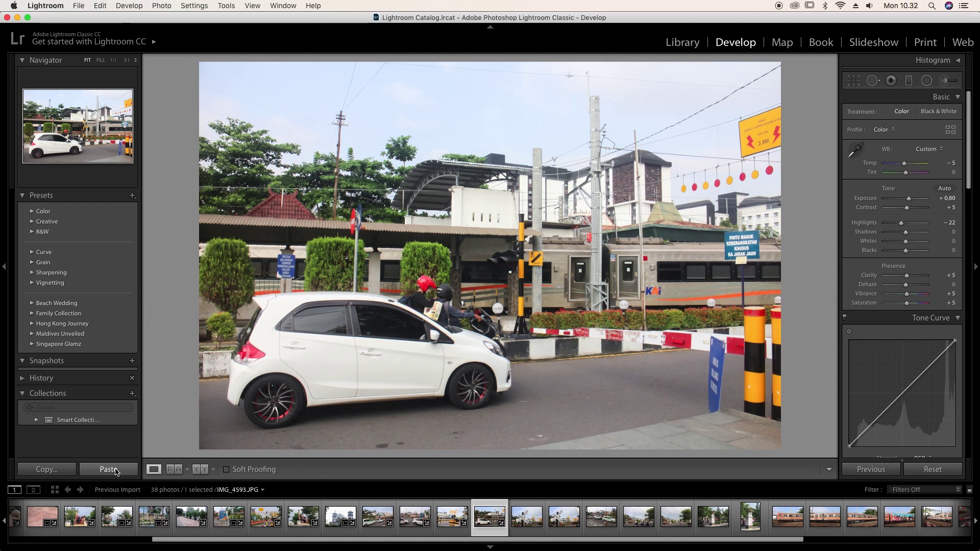
left_click_drag(911, 249, 904, 252)
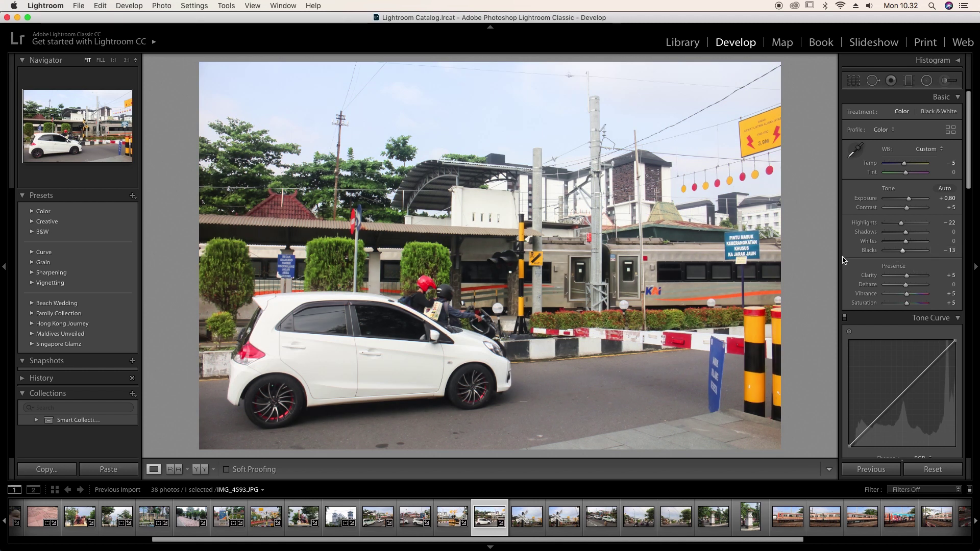
Step: Paste the copied develop settings onto IMG_4594.JPG and set Exposure to +0.70 and Highlights to −85
key("Right")
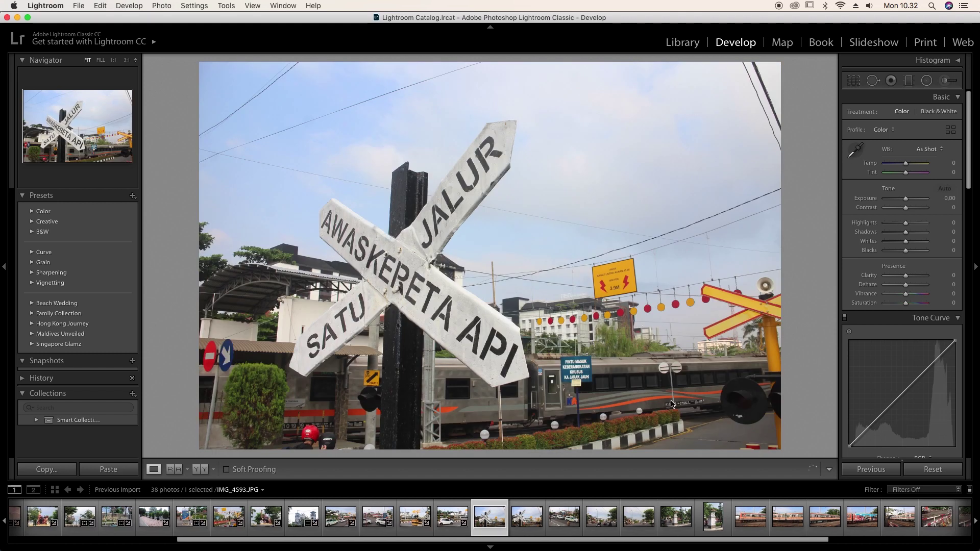
left_click(109, 470)
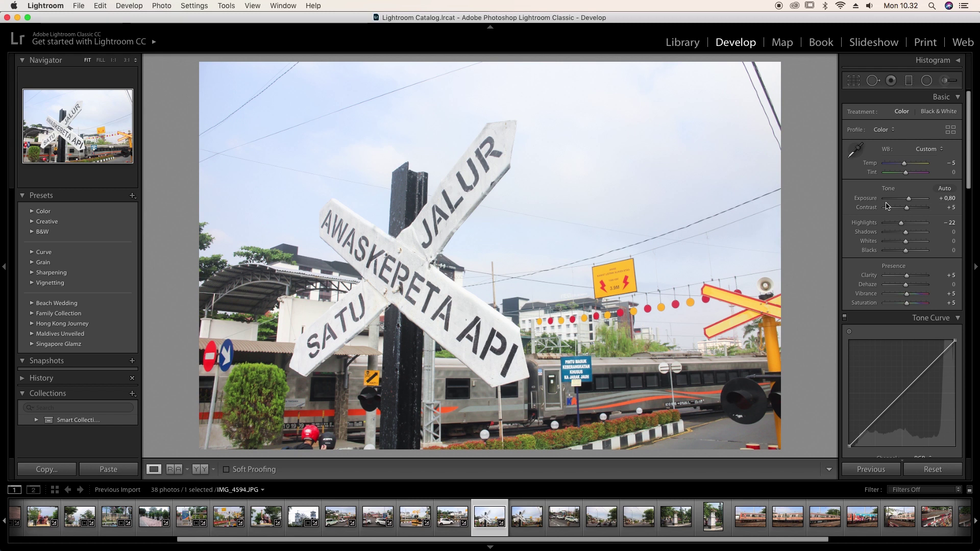
left_click_drag(908, 198, 887, 224)
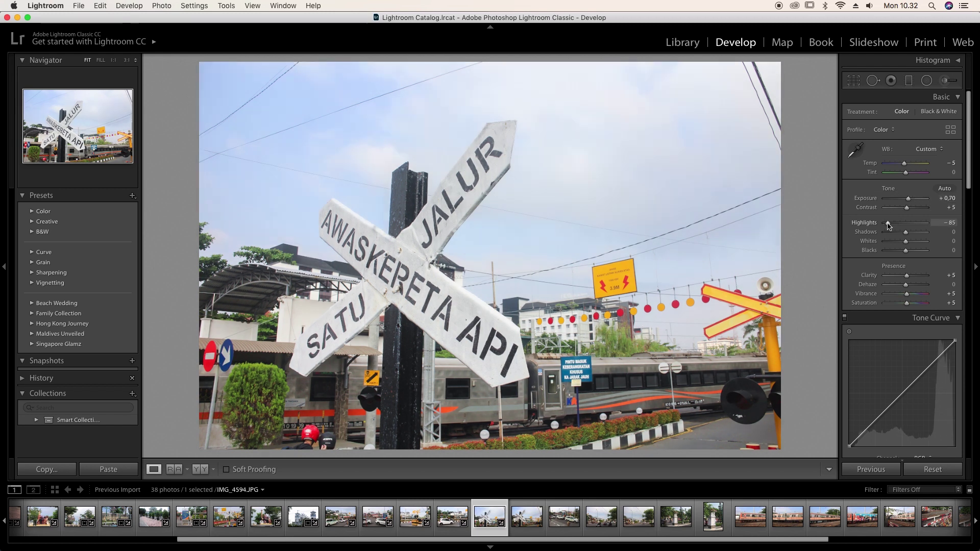
Step: Remove the similar crossing-sign photo IMG_4595.JPG and advance to IMG_4596.JPG
key("Right")
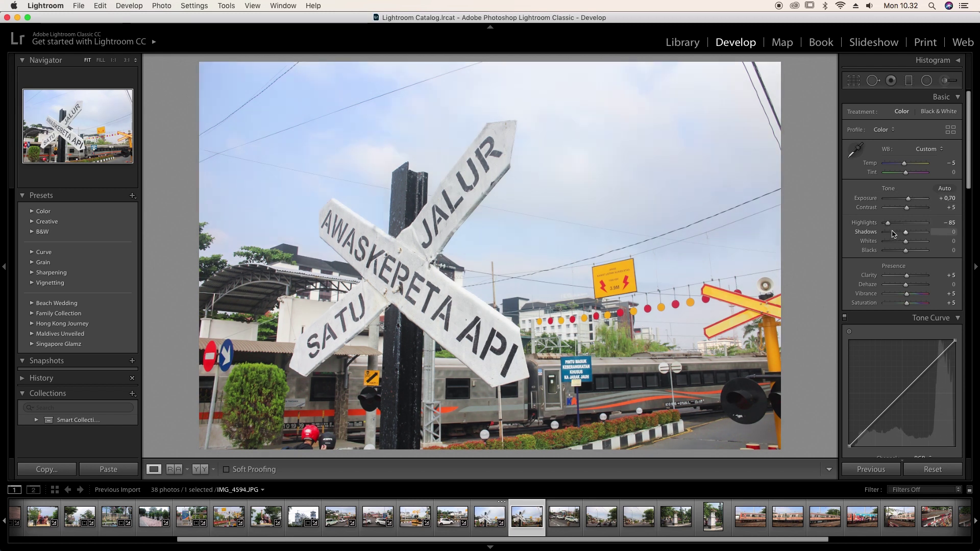
key("Delete")
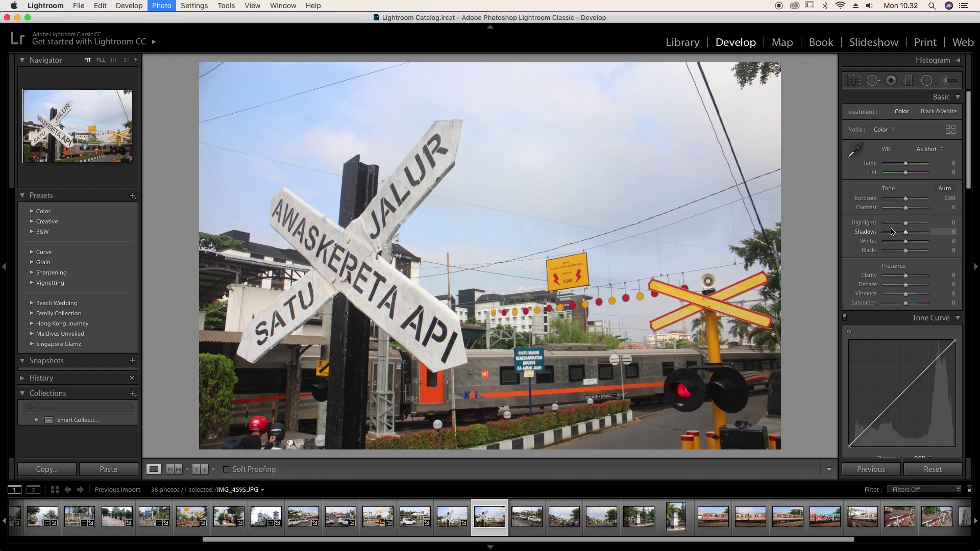
key("Return")
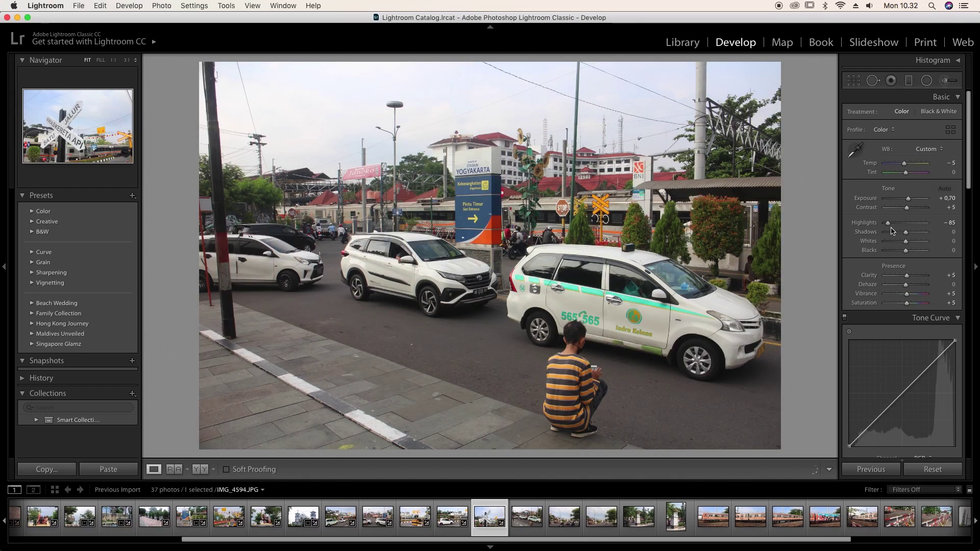
key("Right")
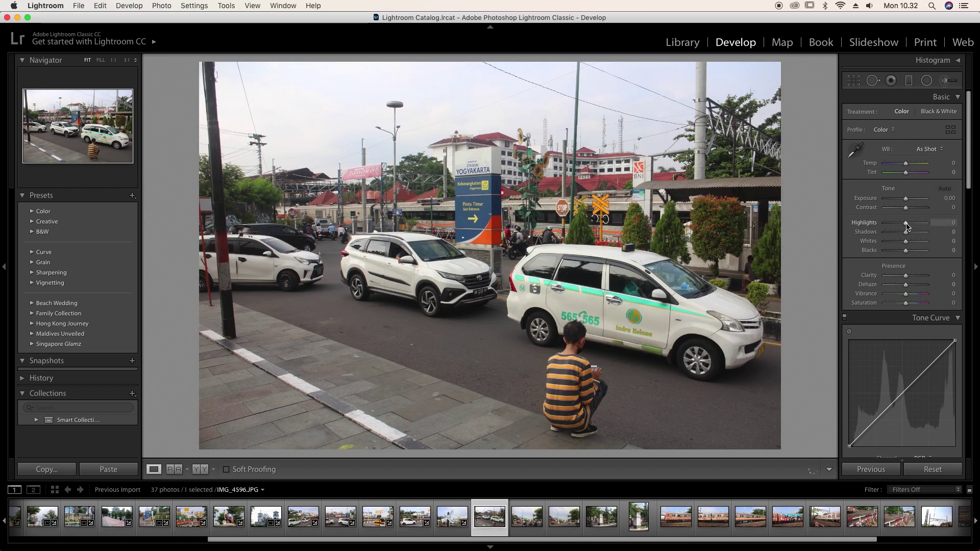
Step: Paste the copied develop settings onto IMG_4596.JPG and set Exposure to +0.60
left_click(109, 469)
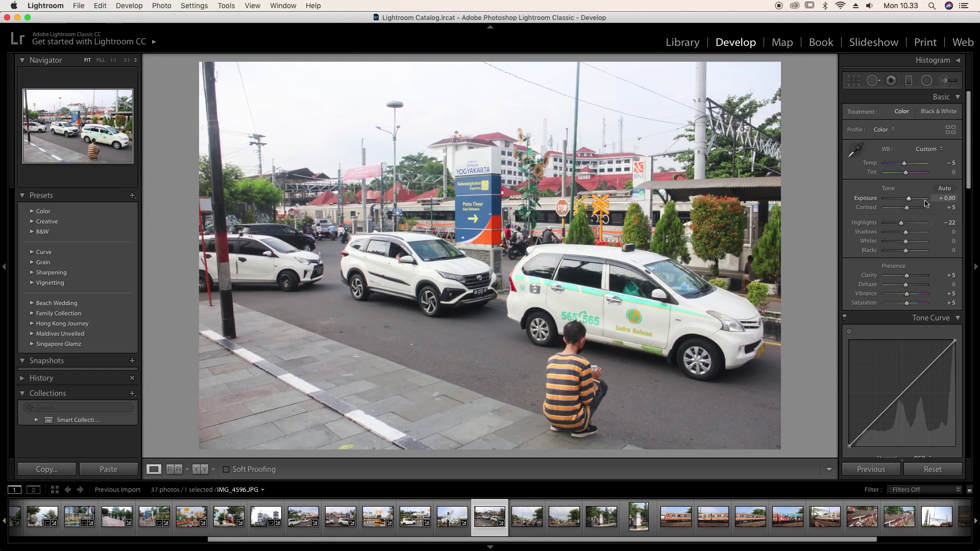
left_click_drag(909, 201, 908, 201)
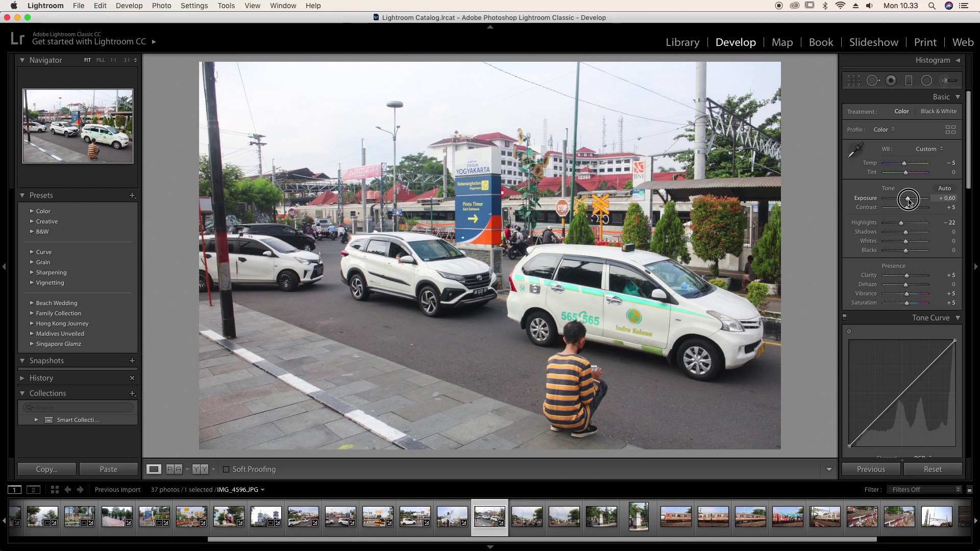
key("Right")
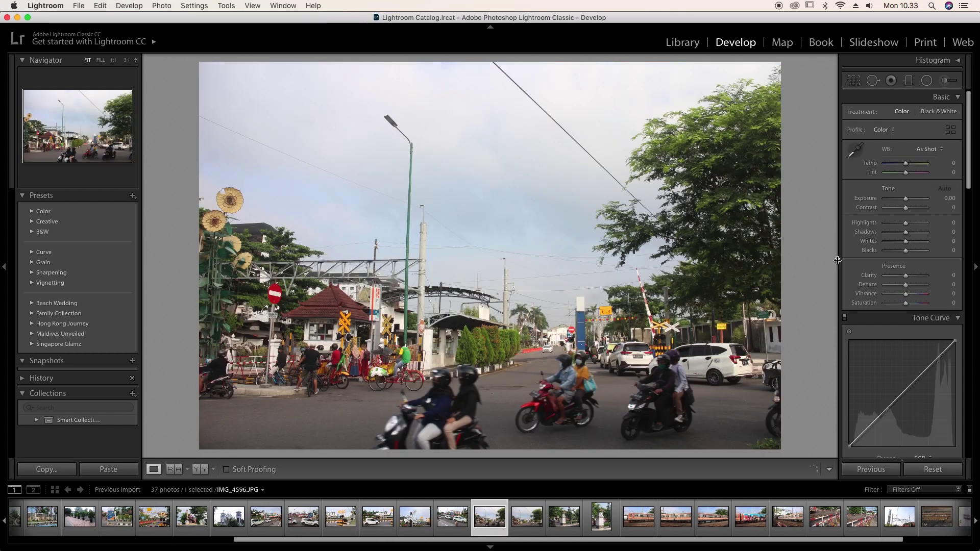
Step: Compare IMG_4597.JPG with the neighbouring crossing shot and remove IMG_4597.JPG from the catalog
key("Right")
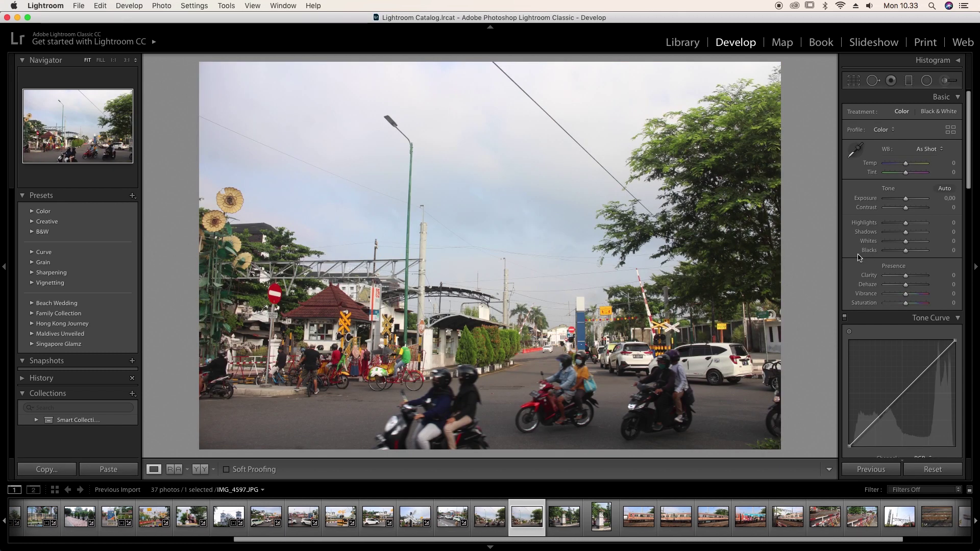
key("Right")
key("Delete")
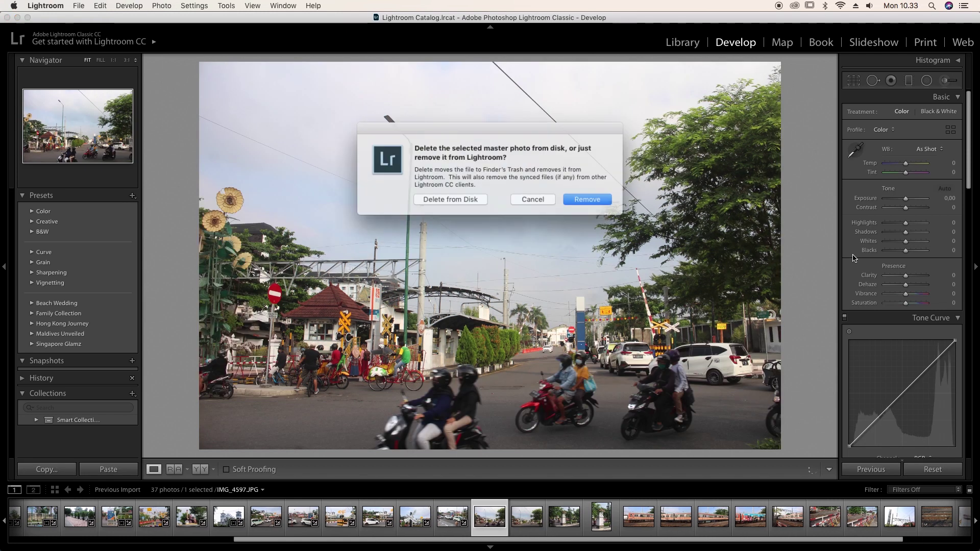
key("Return")
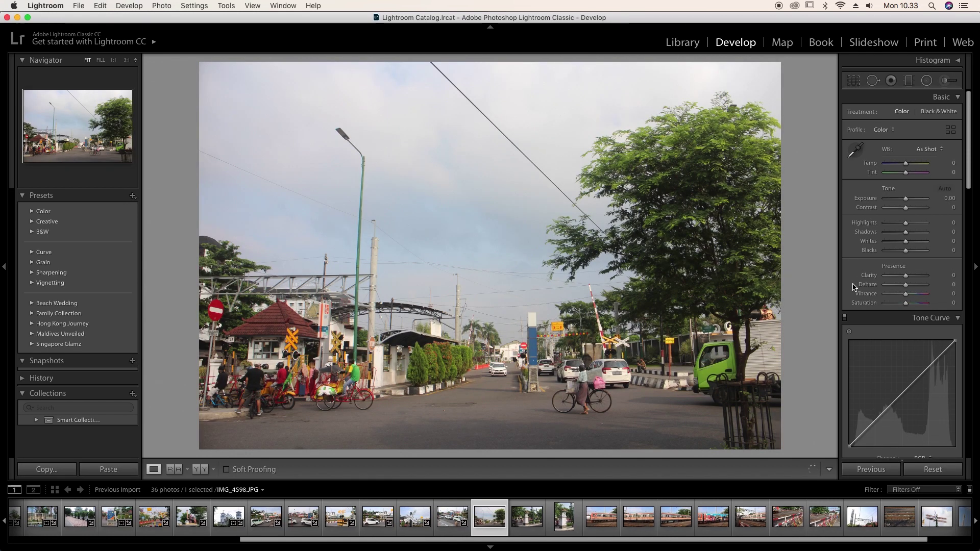
Step: Paste the copied develop settings onto IMG_4598.JPG and reset its Exposure to 0
left_click(121, 471)
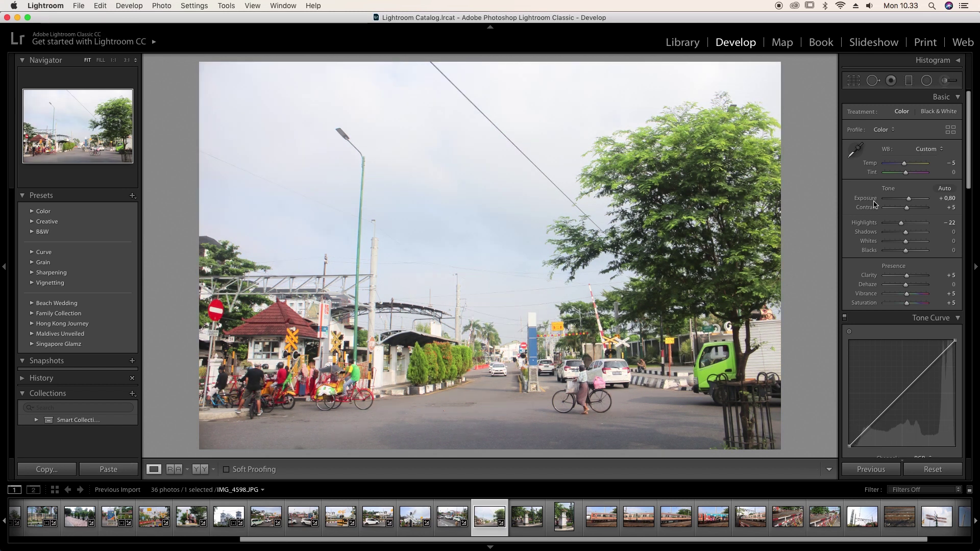
double_click(874, 199)
Step: Straighten IMG_4598.JPG by rotating it slightly clockwise, and set Highlights to −75 and Exposure to +0.25
key("r")
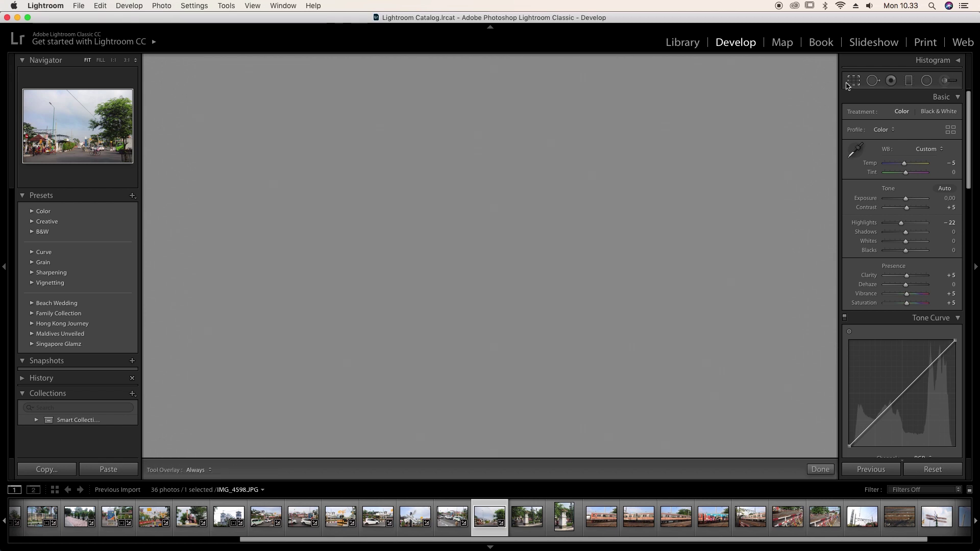
left_click_drag(799, 66, 801, 70)
key("Return")
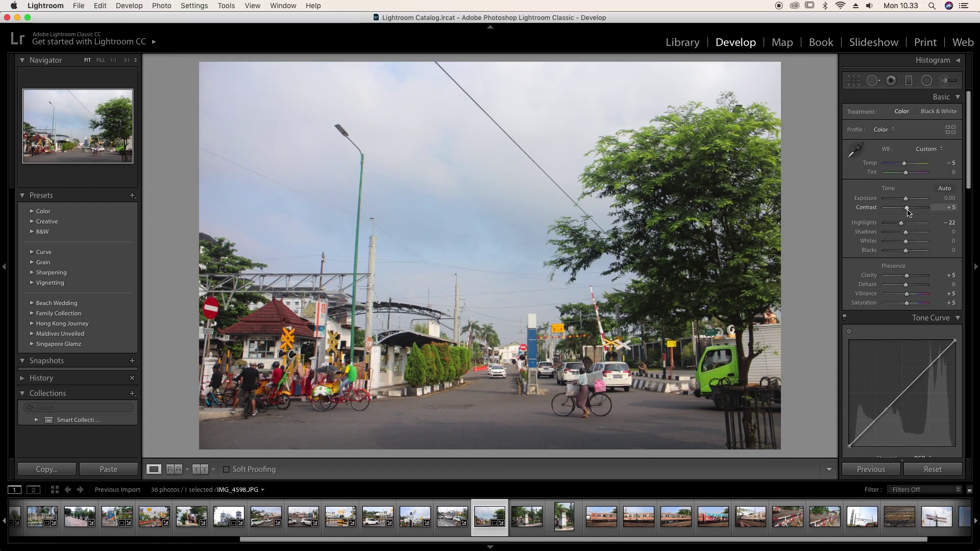
left_click_drag(900, 228, 908, 200)
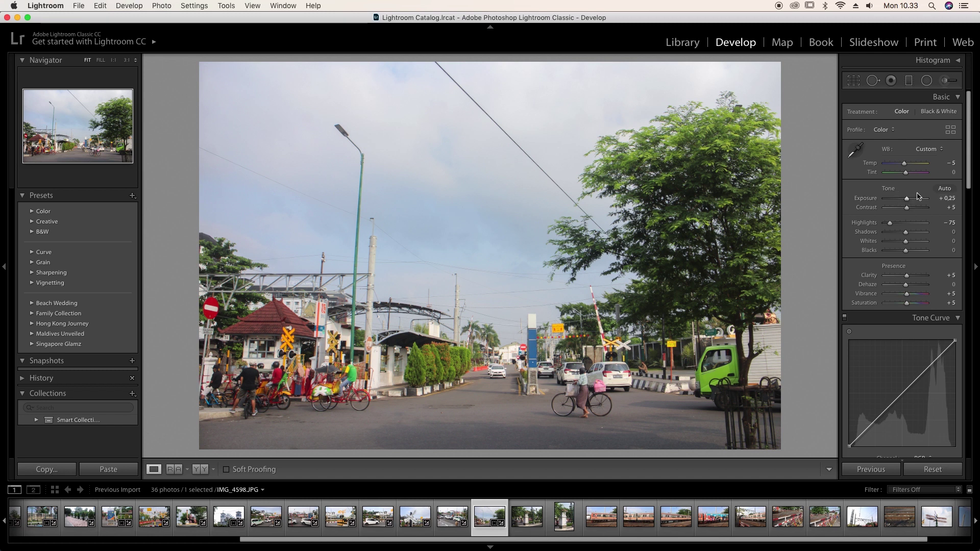
Step: Advance to the clock tower photo IMG_4599.JPG and straighten it by rotating it slightly clockwise
key("Right")
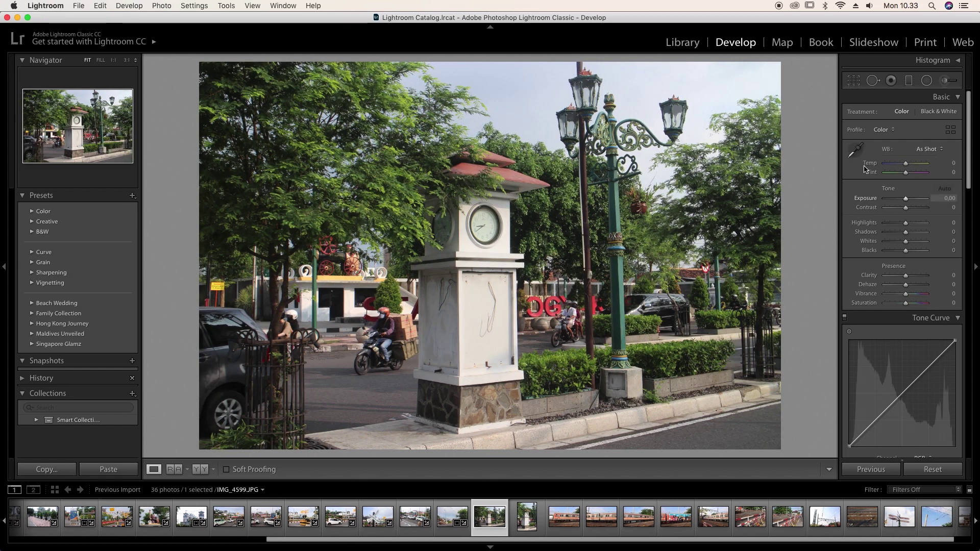
left_click(853, 80)
left_click_drag(776, 77, 802, 79)
key("Return")
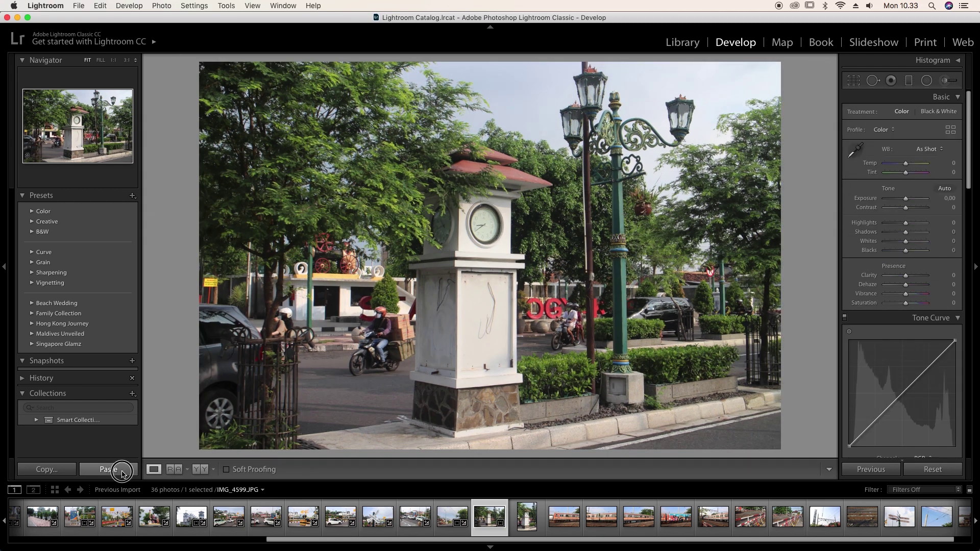
Step: Paste the copied develop settings onto IMG_4599.JPG and set Exposure to +0.25 and Highlights to −31
left_click(108, 469)
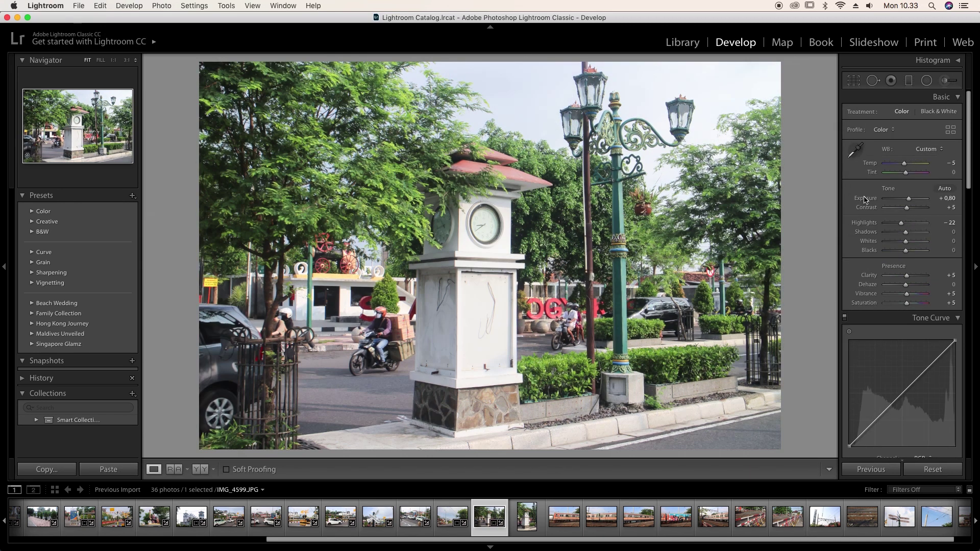
double_click(866, 199)
left_click_drag(904, 201, 898, 224)
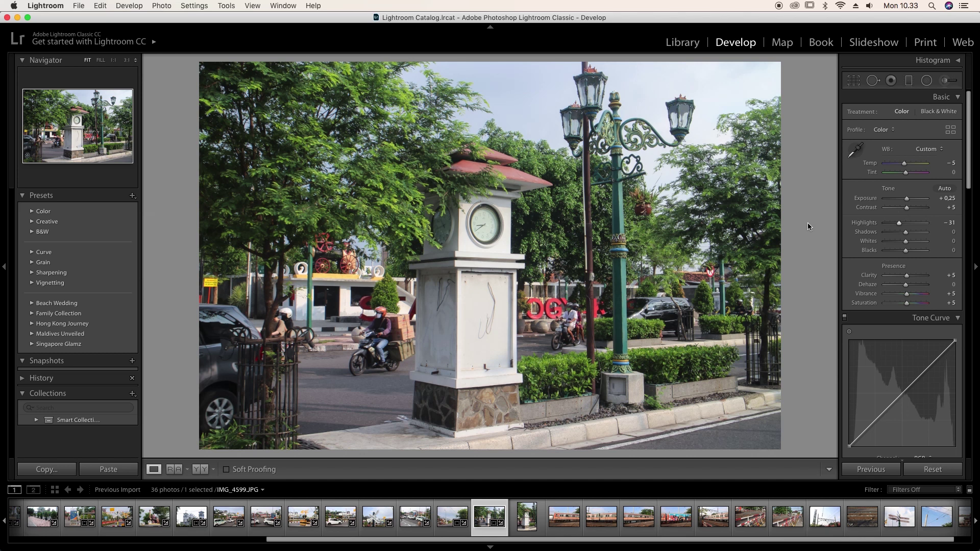
Step: Remove the portrait-format clock tower photo IMG_4600.JPG from the catalog
key("Right")
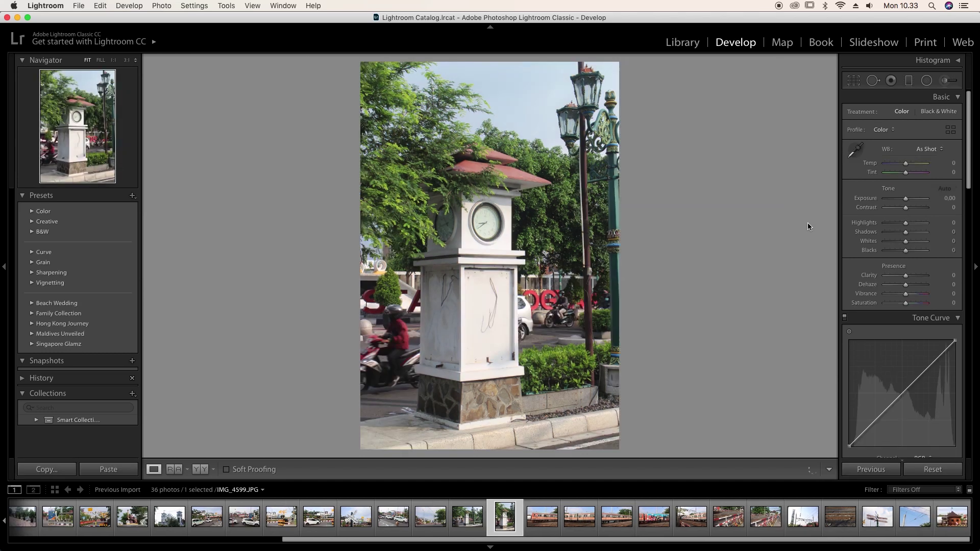
key("backslash")
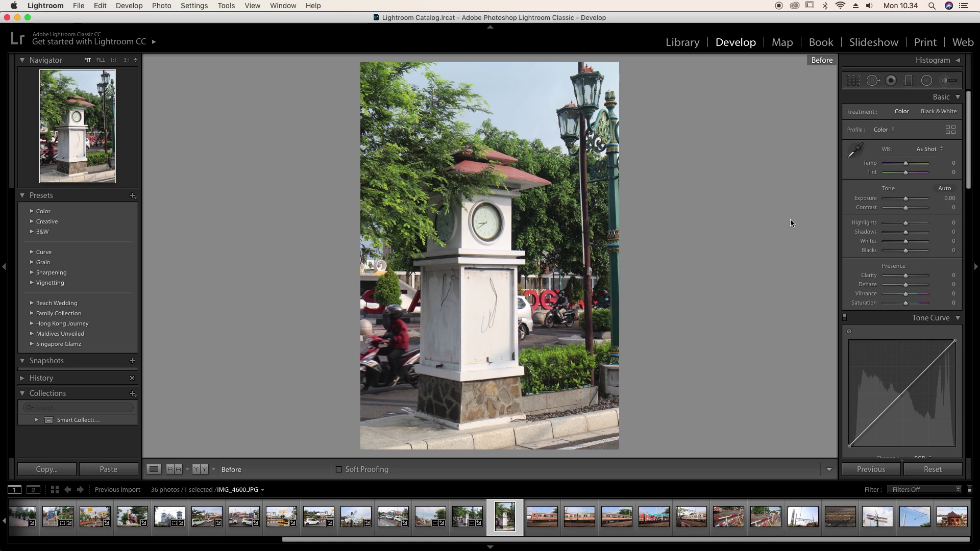
key("BackSpace")
key("Escape")
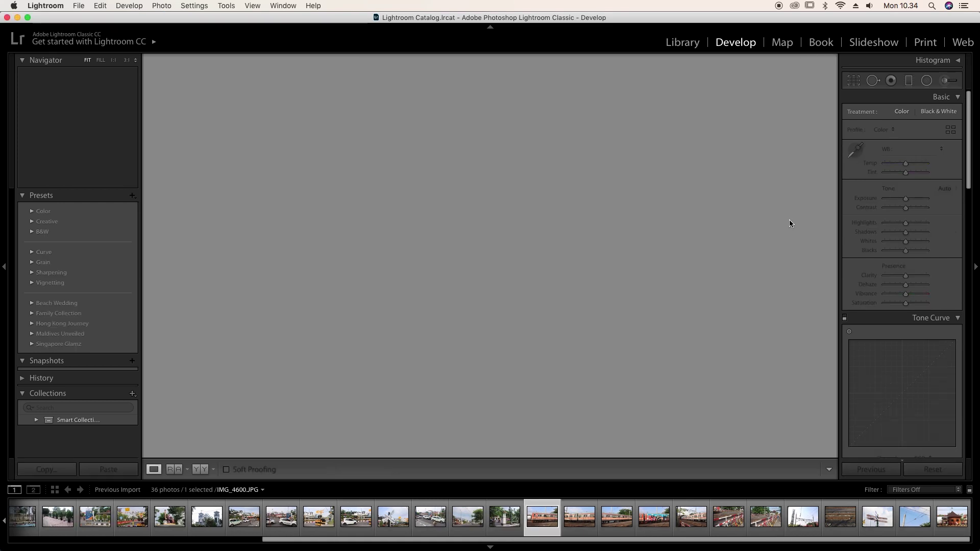
key("Right")
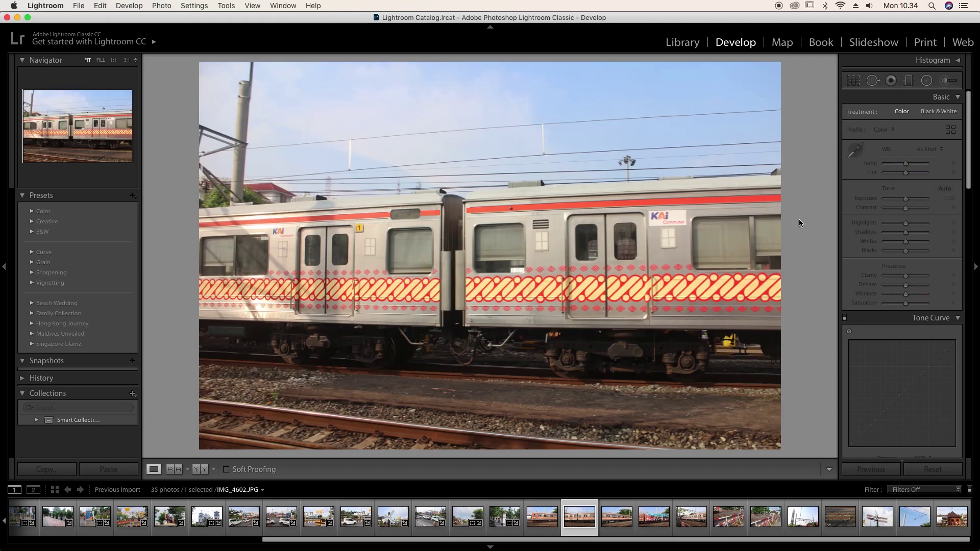
key("Left")
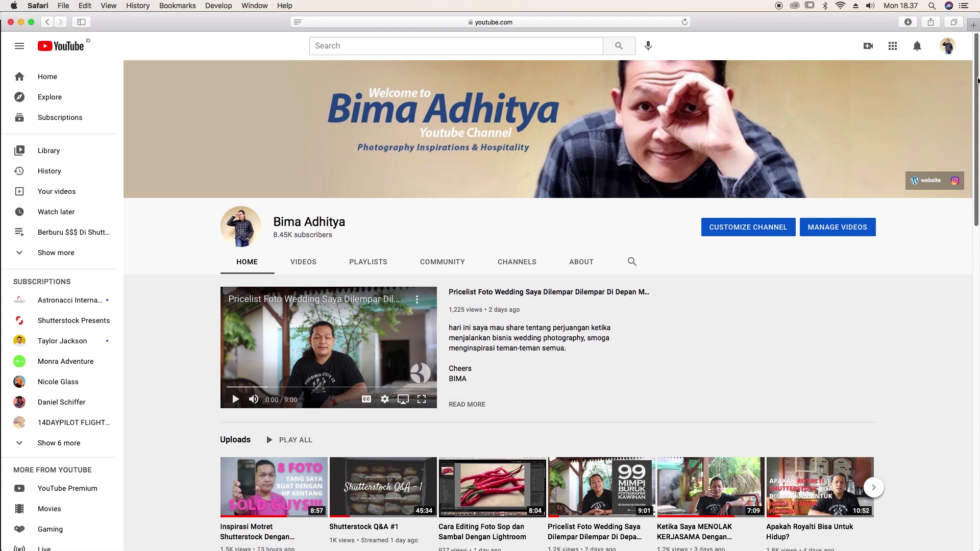
left_click_drag(977, 81, 970, 383)
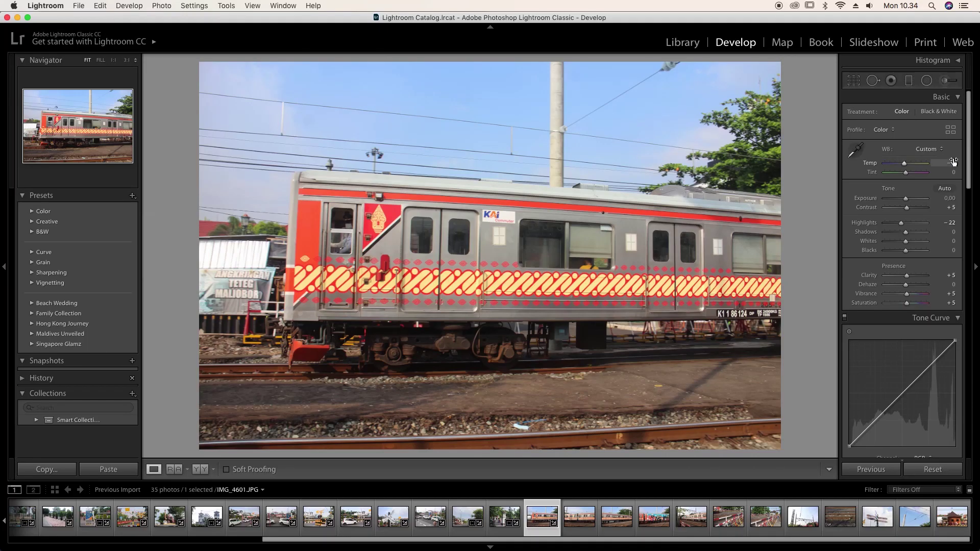
Step: Try a Temp of −10 on the train photo IMG_4601.JPG and set it back to −5
left_click(953, 161)
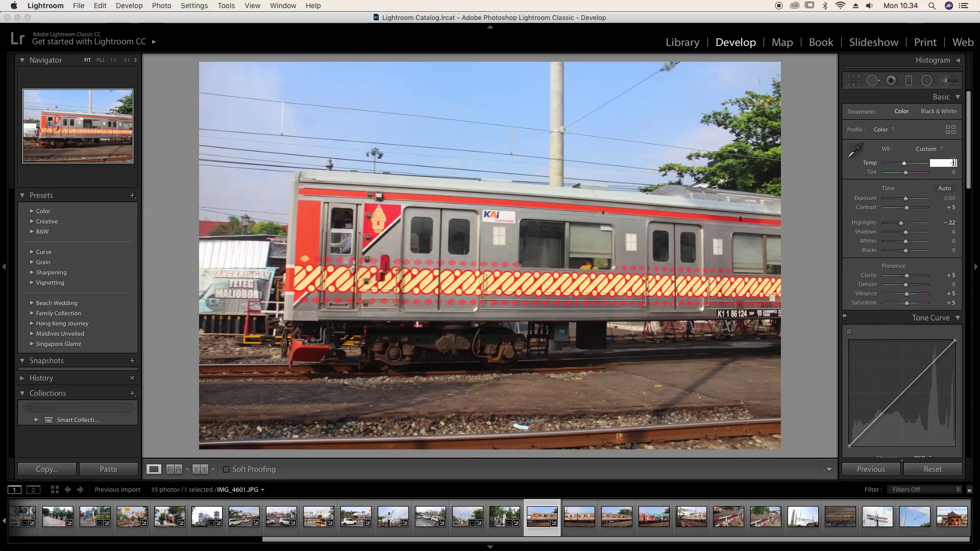
type("-10")
key("Return")
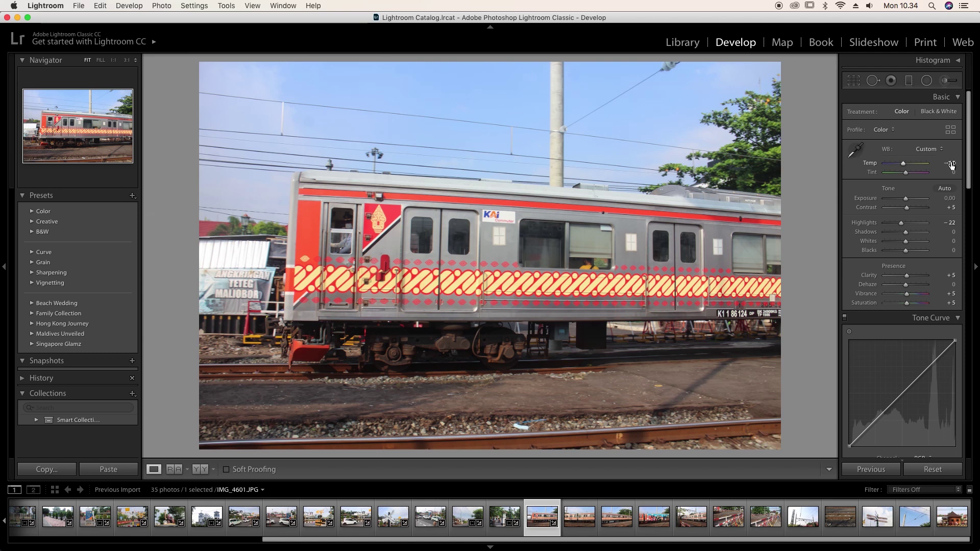
left_click(951, 165)
key("Return")
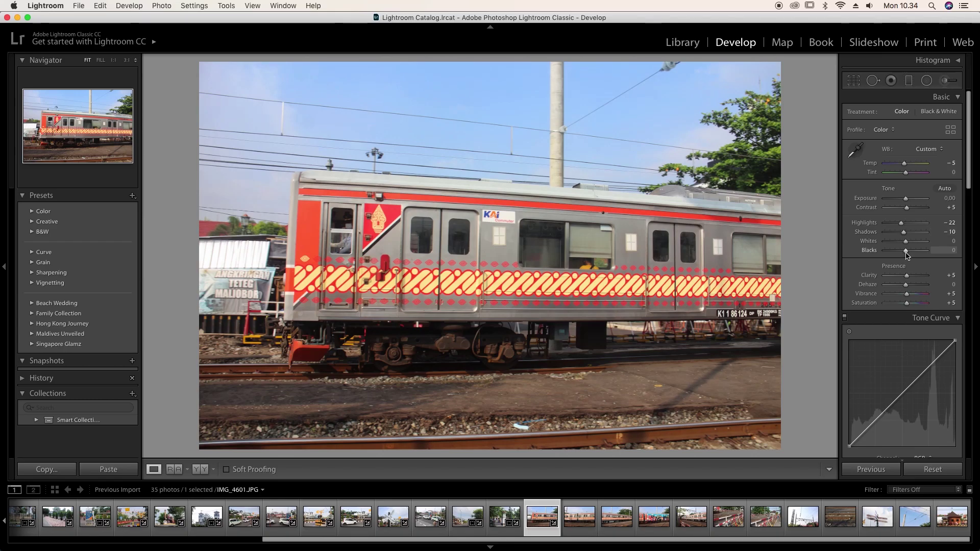
Step: Set Blacks to −6 on IMG_4601.JPG and level the train by rotating the photo slightly counterclockwise
left_click(904, 251)
left_click(853, 80)
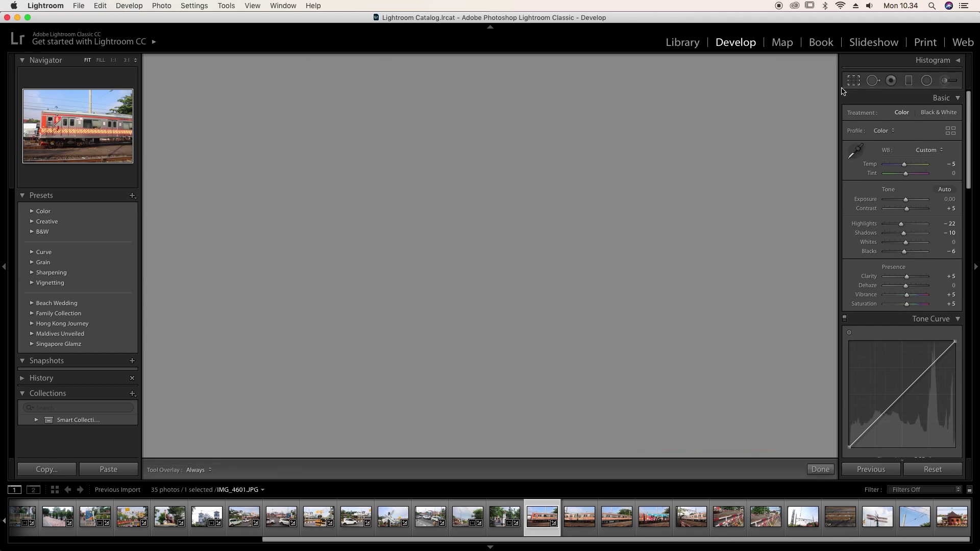
left_click_drag(809, 68, 808, 59)
key("Return")
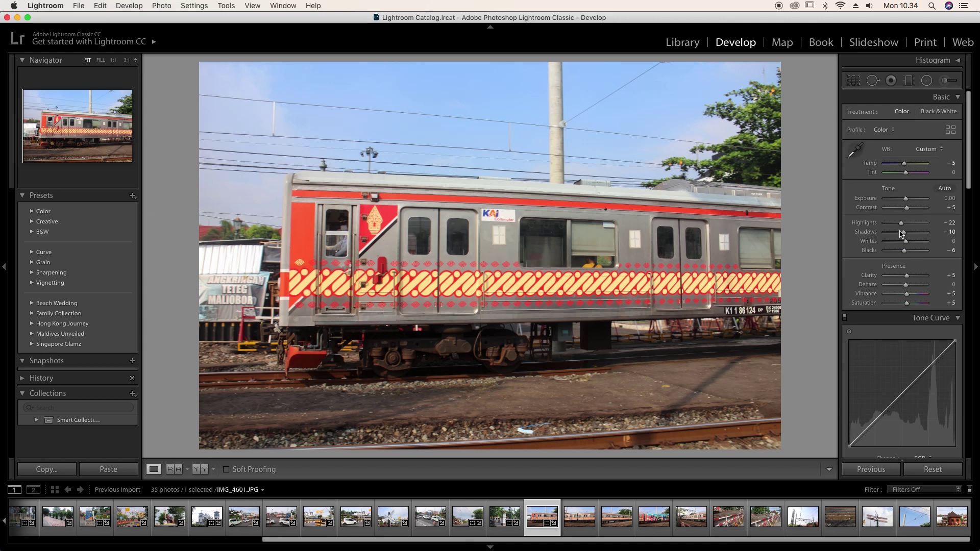
Step: Set Whites to +10 on IMG_4601.JPG and copy its develop settings without spot removal and crop
left_click_drag(906, 242, 908, 244)
left_click(50, 470)
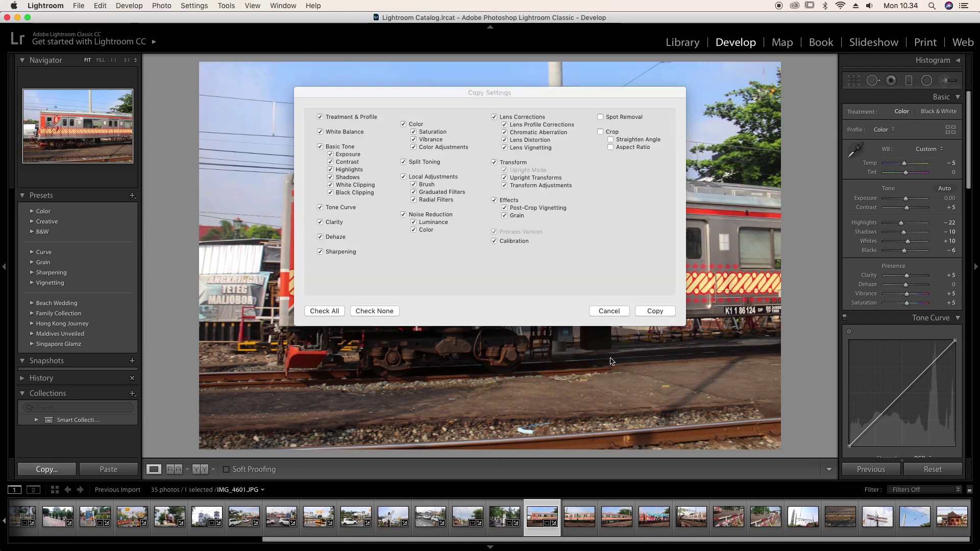
left_click(646, 311)
Step: Advance to the train photo IMG_4602.JPG and straighten it by rotating it slightly clockwise
key("Right")
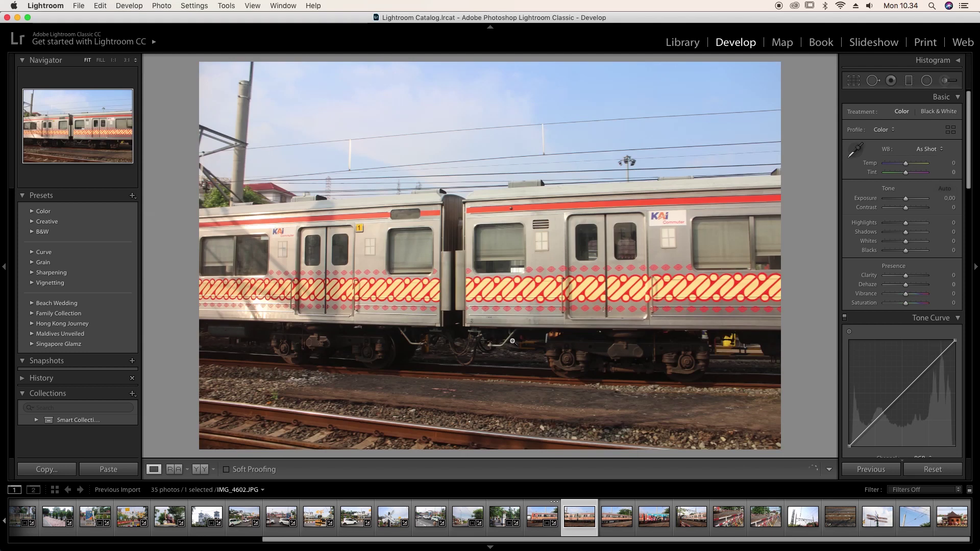
left_click(859, 82)
left_click_drag(811, 74, 803, 79)
key("Return")
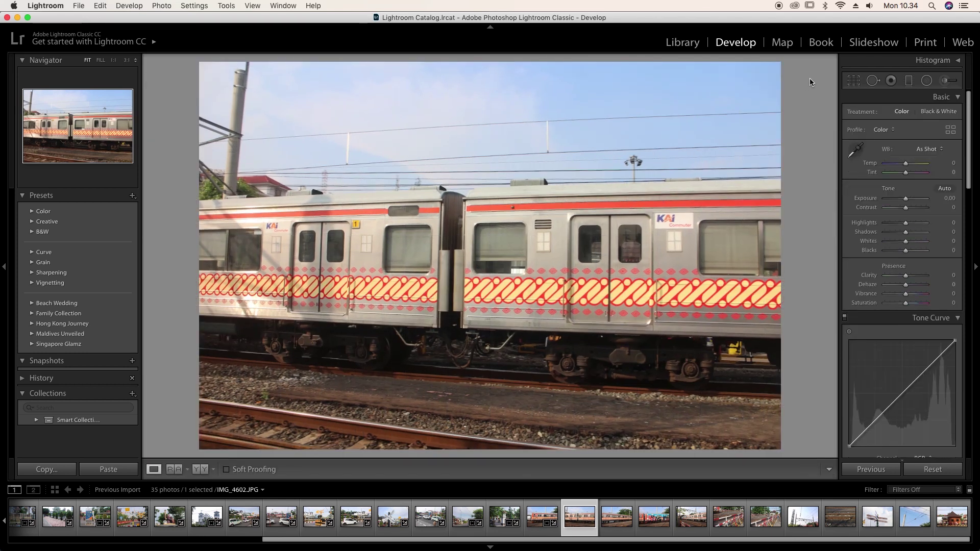
Step: Paste the newly copied develop settings onto IMG_4602.JPG and fine-tune its Shadows
left_click(105, 469)
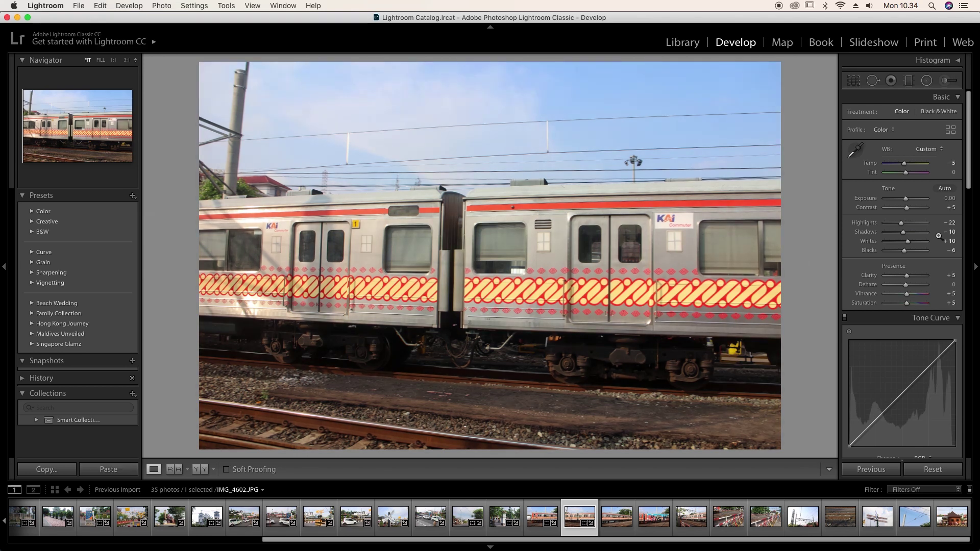
left_click_drag(903, 232, 906, 234)
Step: Paste the copied develop settings onto IMG_4603.JPG, examine its detail at 1:1 and remove it from the catalog
key("Right")
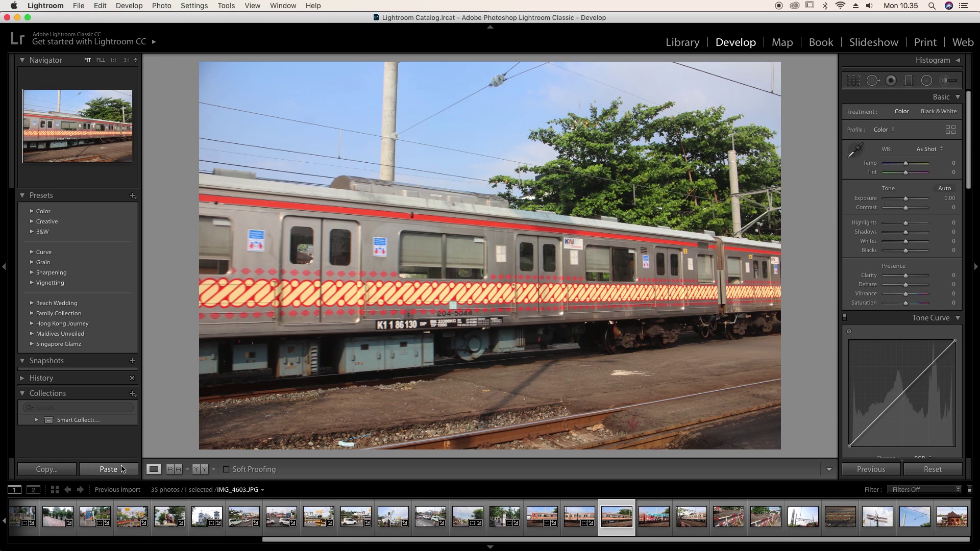
left_click(109, 469)
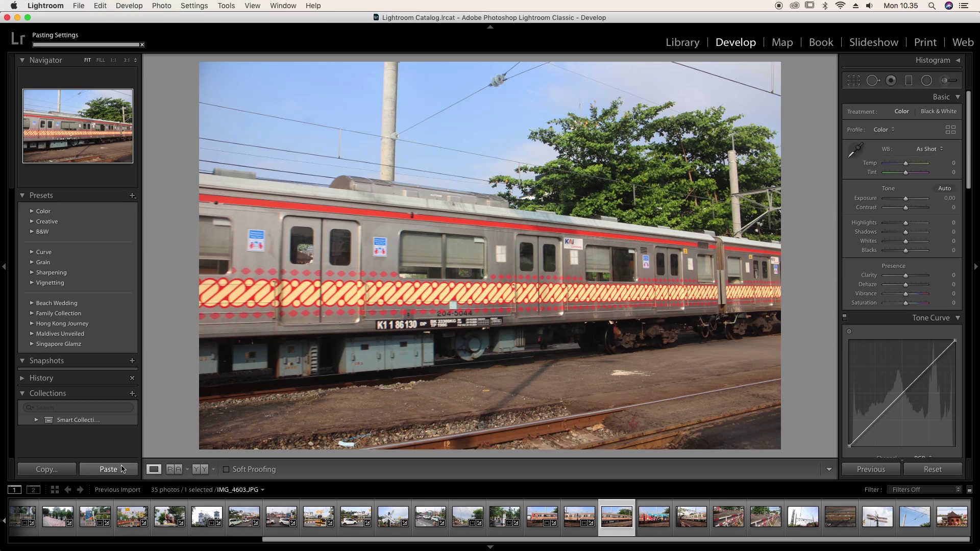
left_click(472, 305)
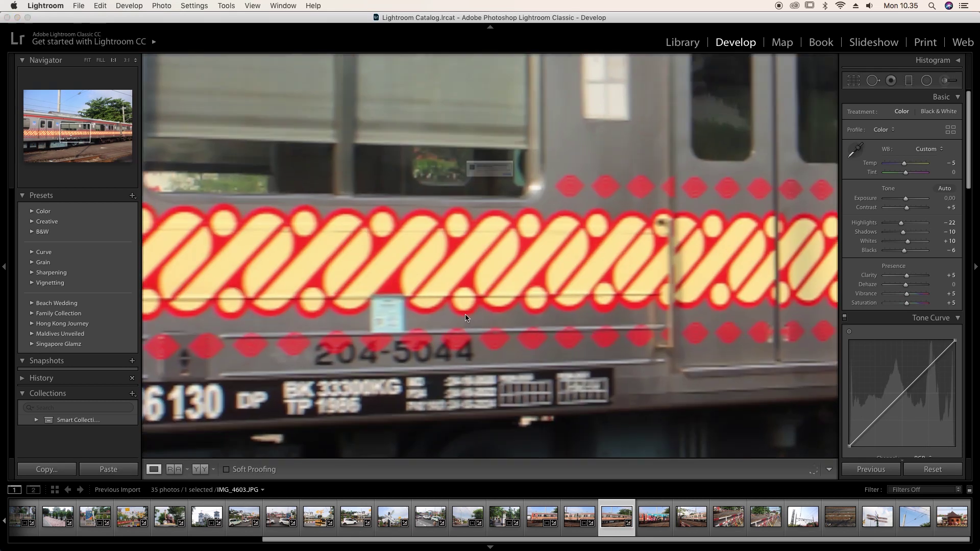
key("Delete")
key("Return")
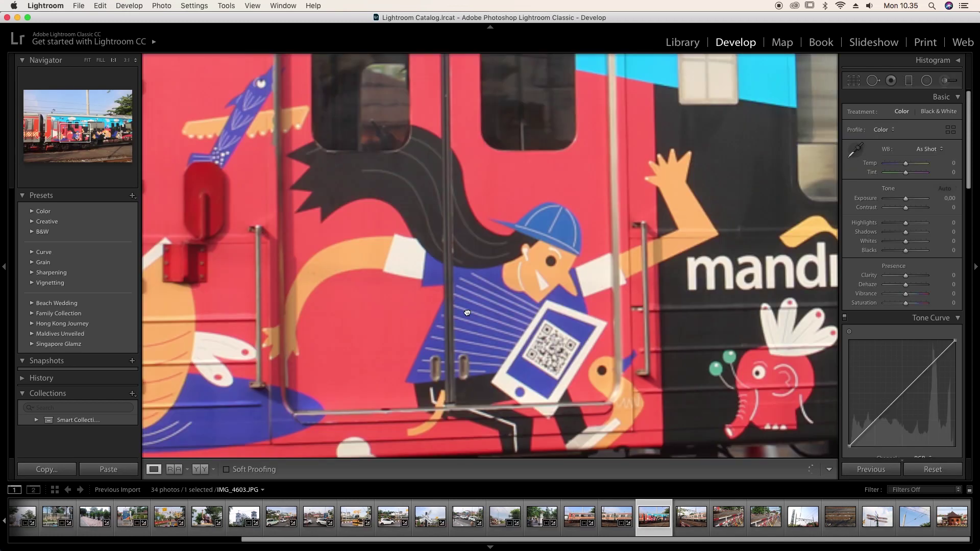
Step: Fit the train photo IMG_4604.JPG in view and straighten it by rotating it slightly clockwise
left_click(466, 312)
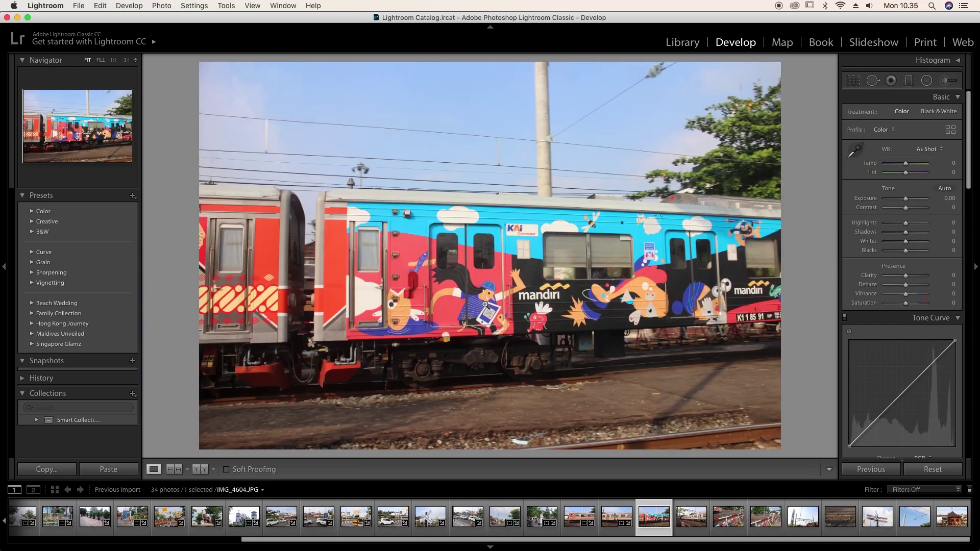
left_click(853, 80)
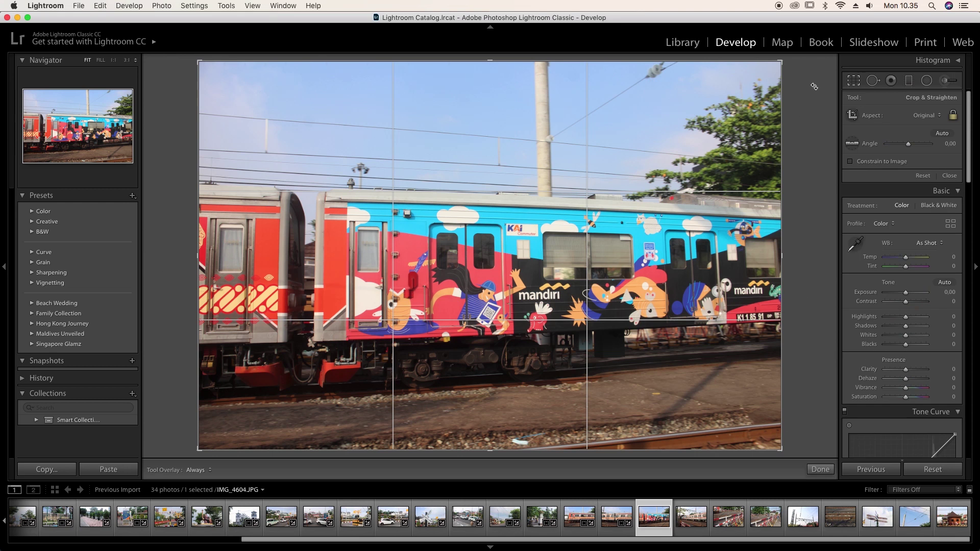
left_click_drag(816, 97, 814, 86)
key("Return")
Step: Check the detail of IMG_4604.JPG at 1:1, paste the copied develop settings onto it and set Exposure to +0.20
left_click(479, 305)
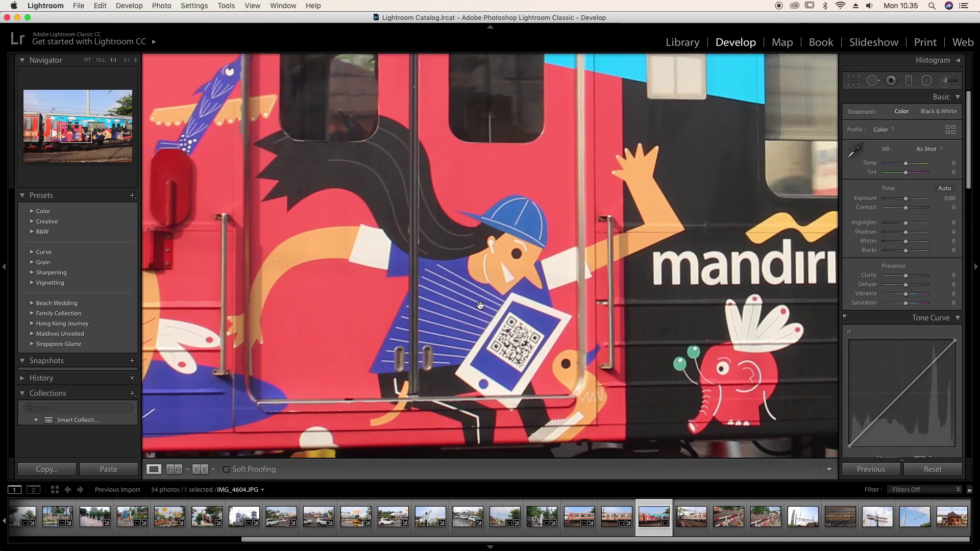
left_click(480, 305)
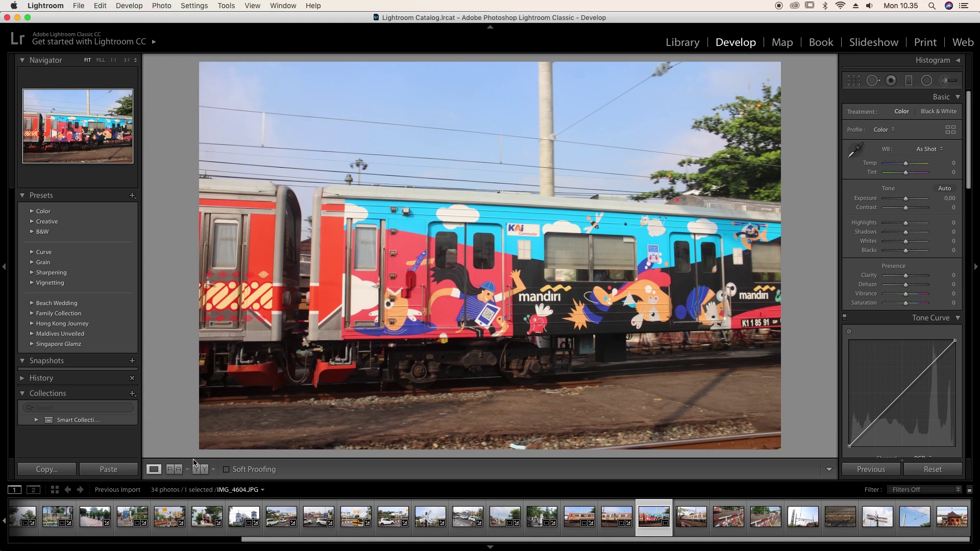
left_click(123, 470)
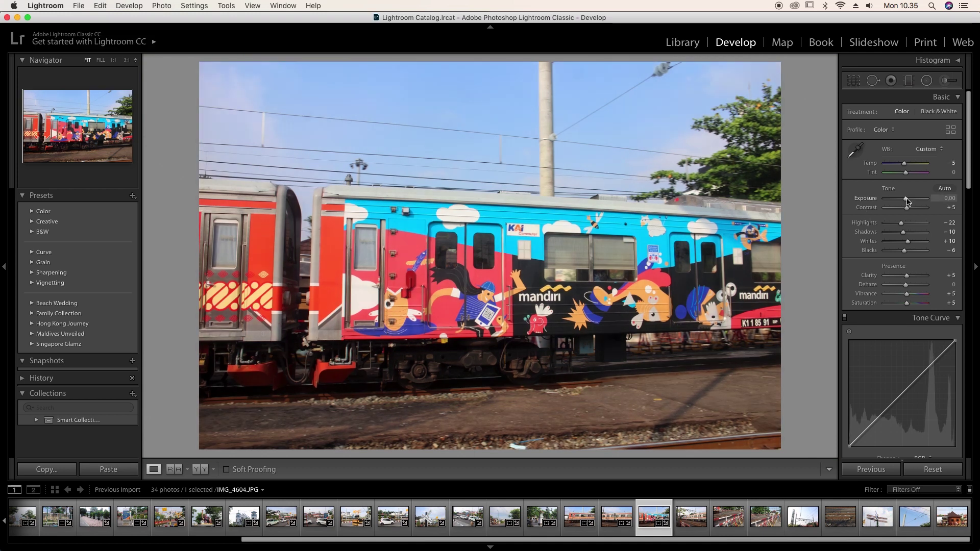
left_click_drag(905, 199, 907, 199)
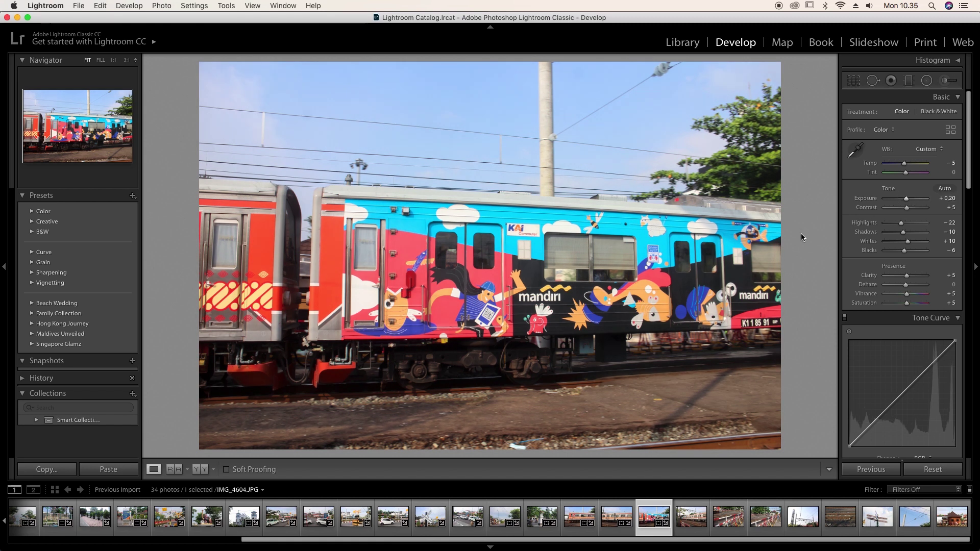
Step: Advance to IMG_4605.JPG, paste the copied develop settings and set Exposure to +0.20
key("Right")
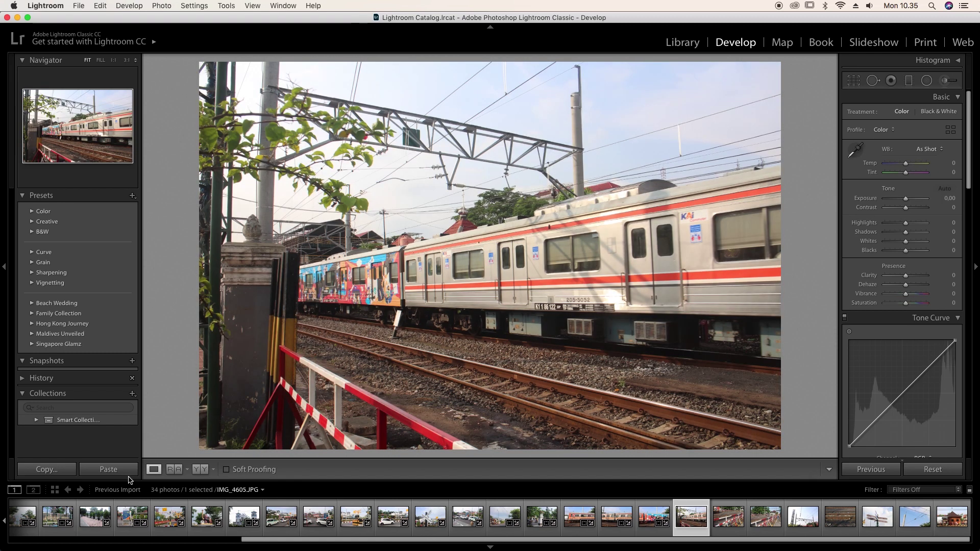
left_click(110, 468)
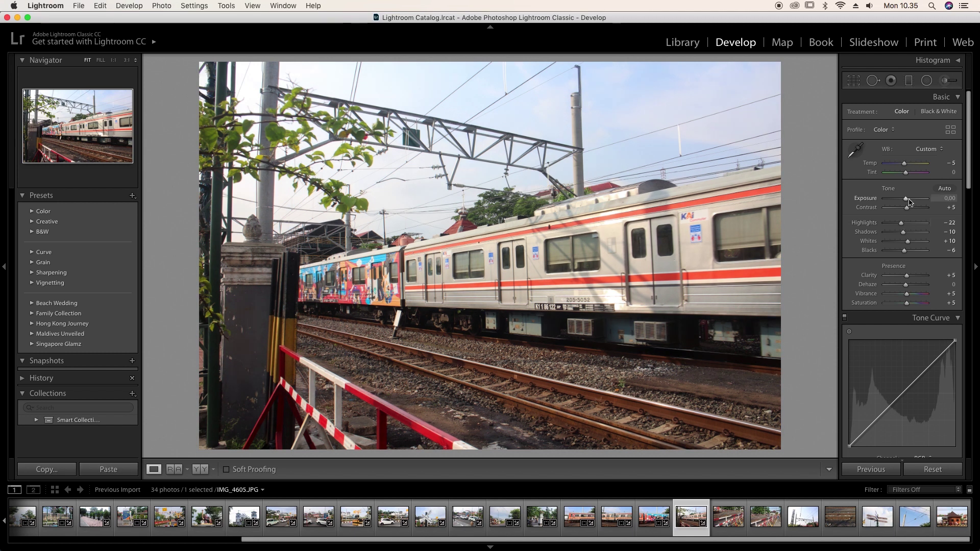
left_click_drag(906, 198, 908, 202)
Step: Straighten IMG_4605.JPG by rotating it about 2.9 degrees clockwise and apply the crop
key("r")
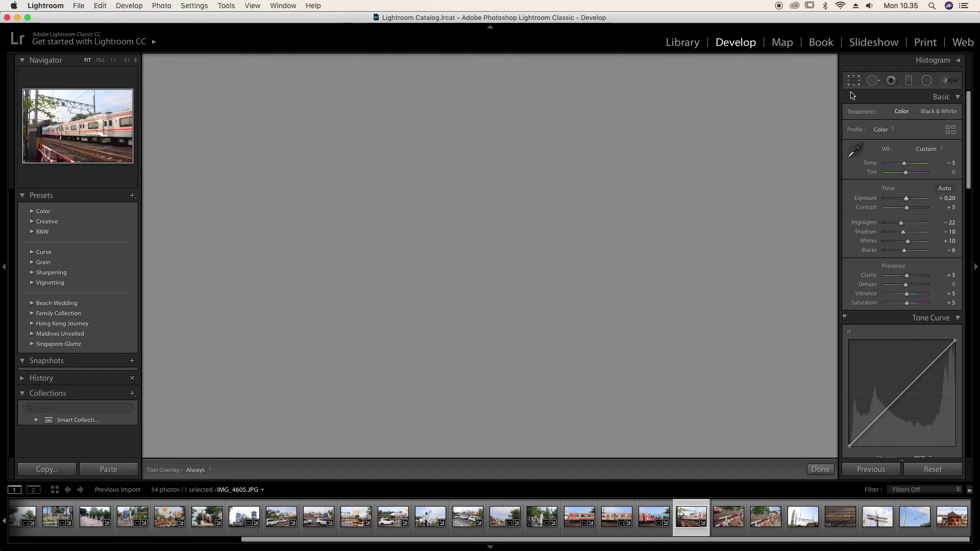
left_click_drag(797, 66, 799, 89)
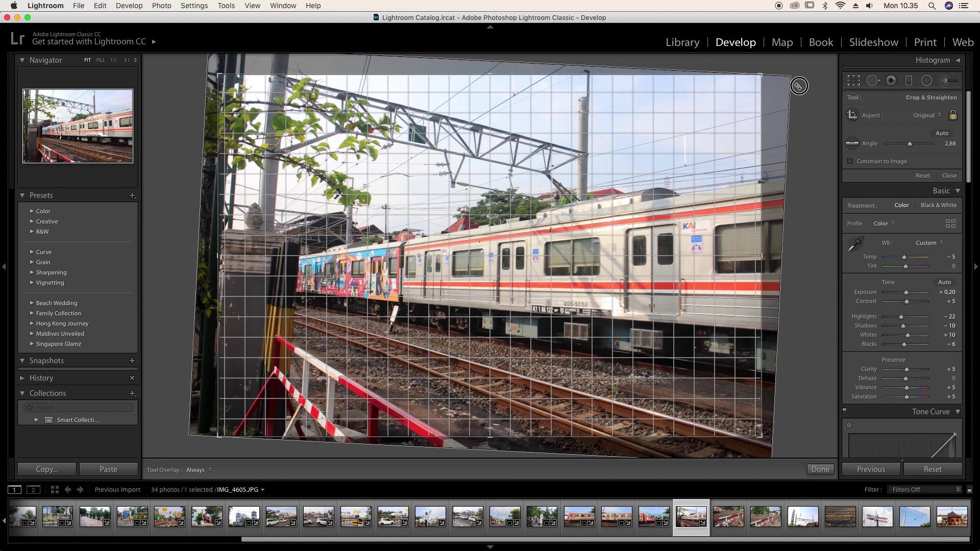
key("Return")
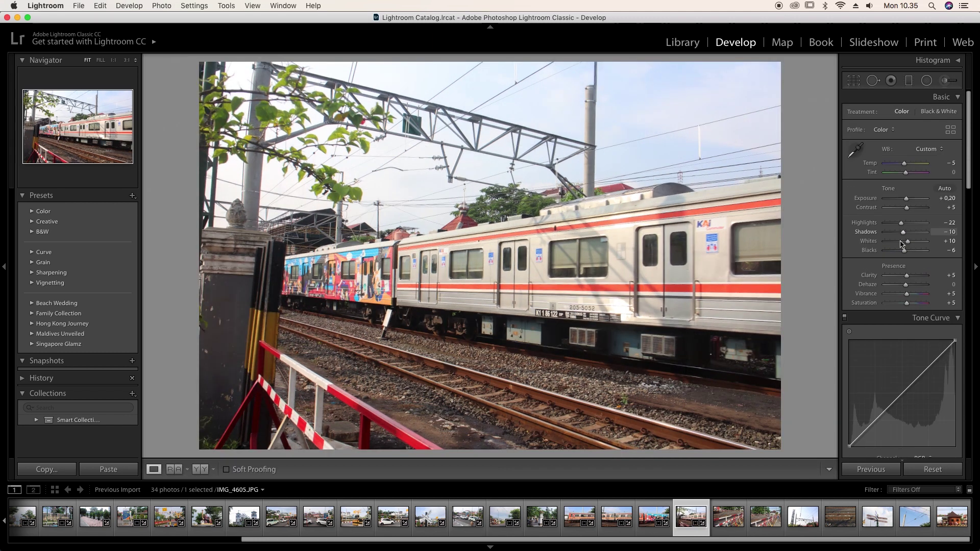
Step: Paste the copied settings onto IMG_4606.JPG with Exposure at +0.25, and copy the result without spot removal and crop
key("Right")
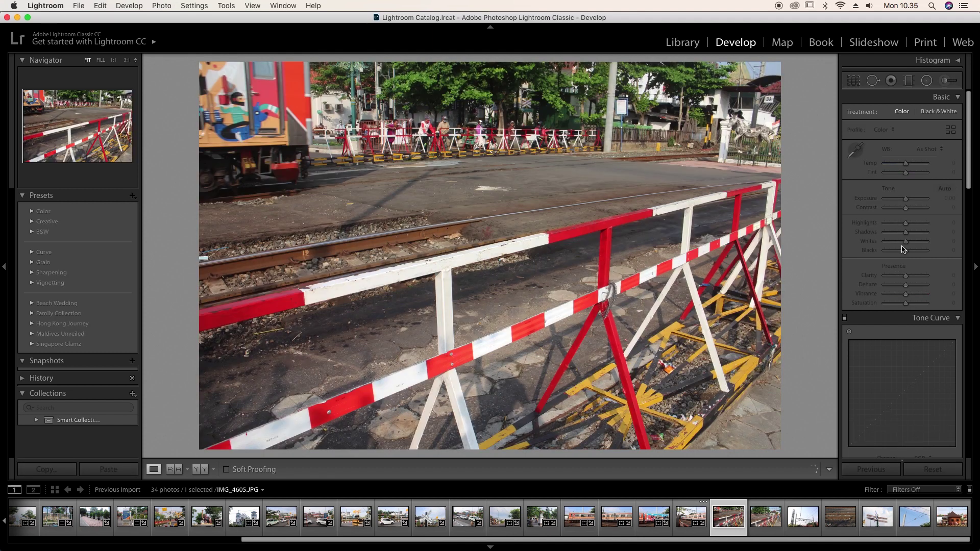
left_click(114, 473)
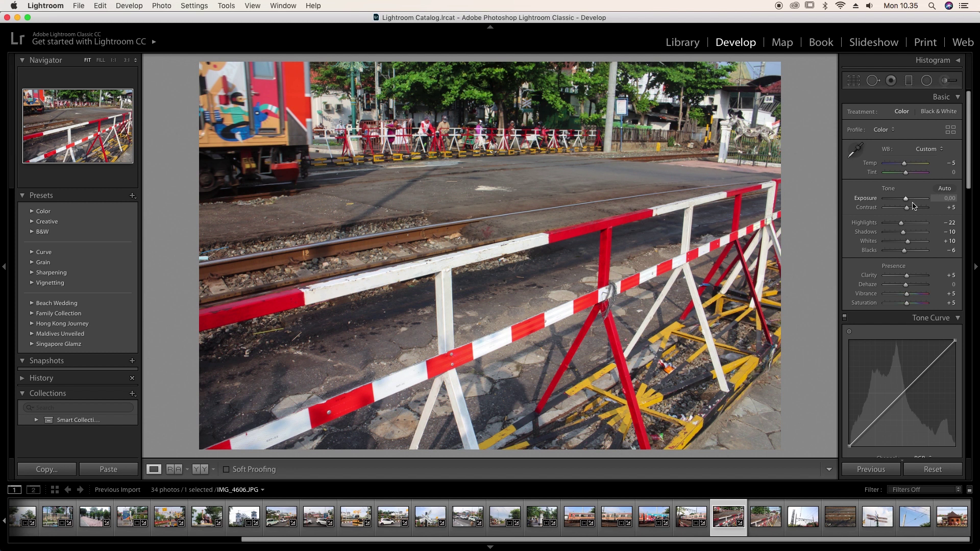
left_click_drag(906, 198, 908, 202)
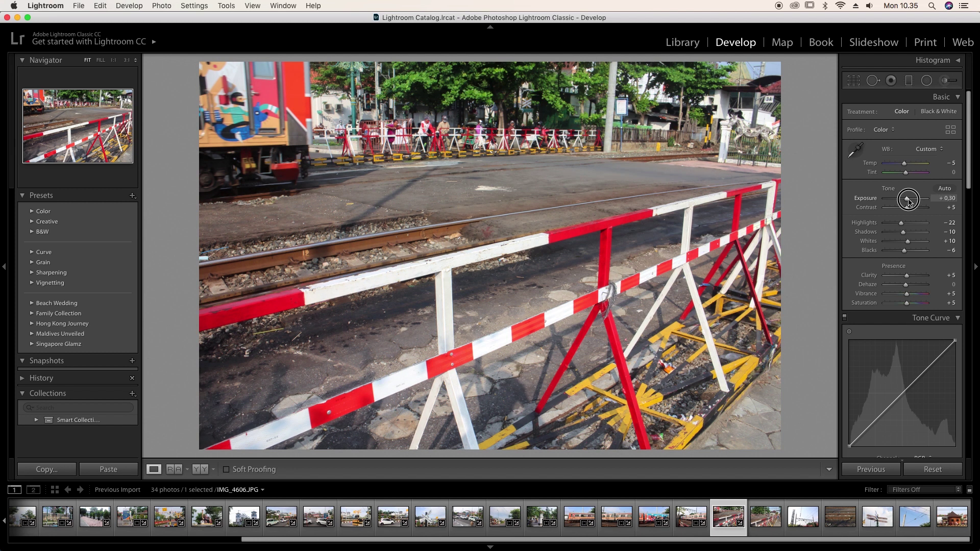
left_click(47, 469)
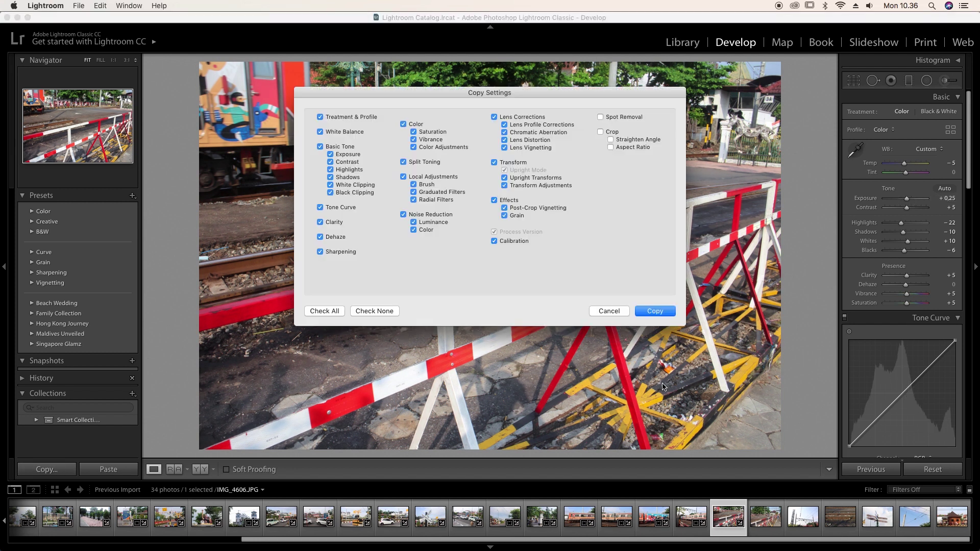
left_click(648, 313)
Step: Advance to IMG_4607.JPG, paste the newly copied develop settings and fine-tune its Exposure
key("Right")
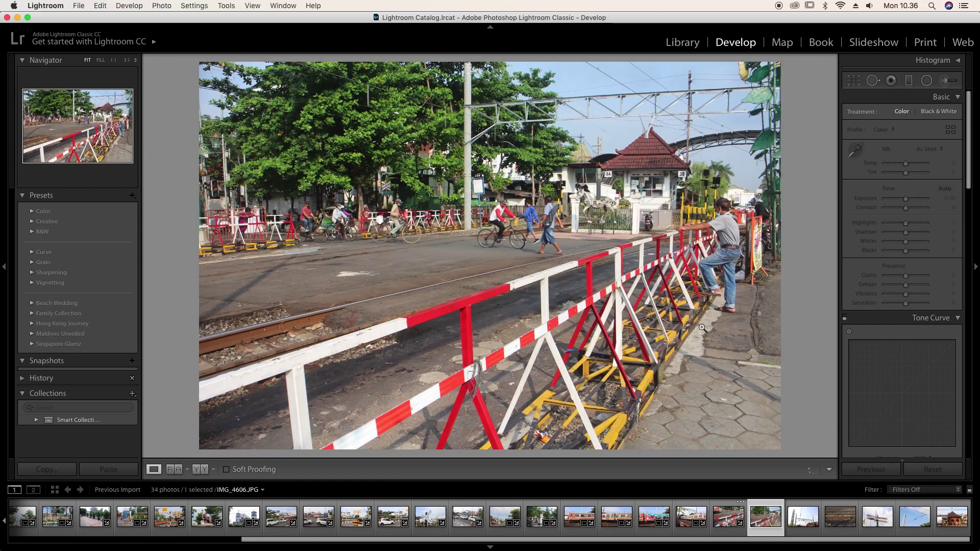
left_click(108, 469)
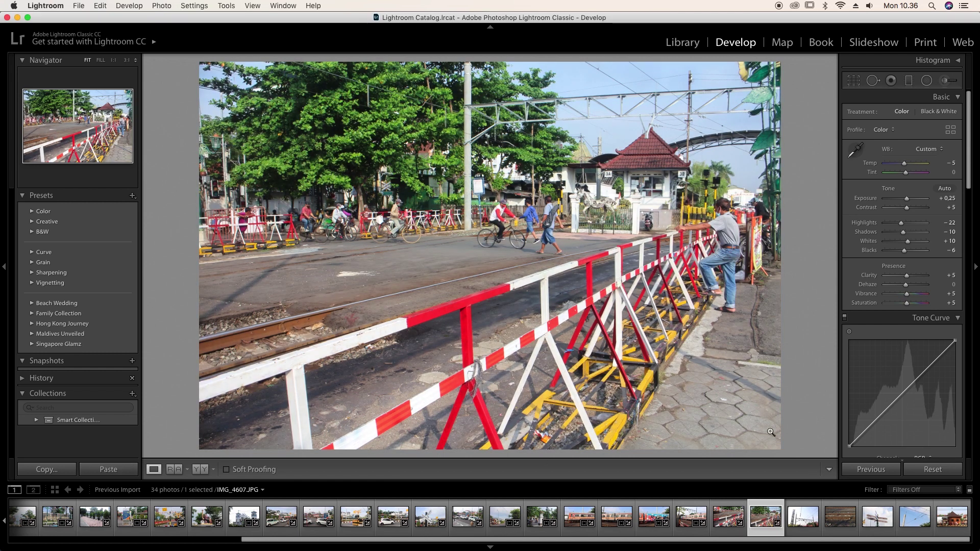
left_click_drag(906, 200, 907, 202)
Step: Paste the copied settings onto IMG_4608.JPG, raise Clarity to +26, and reset and fine-tune Exposure
key("Right")
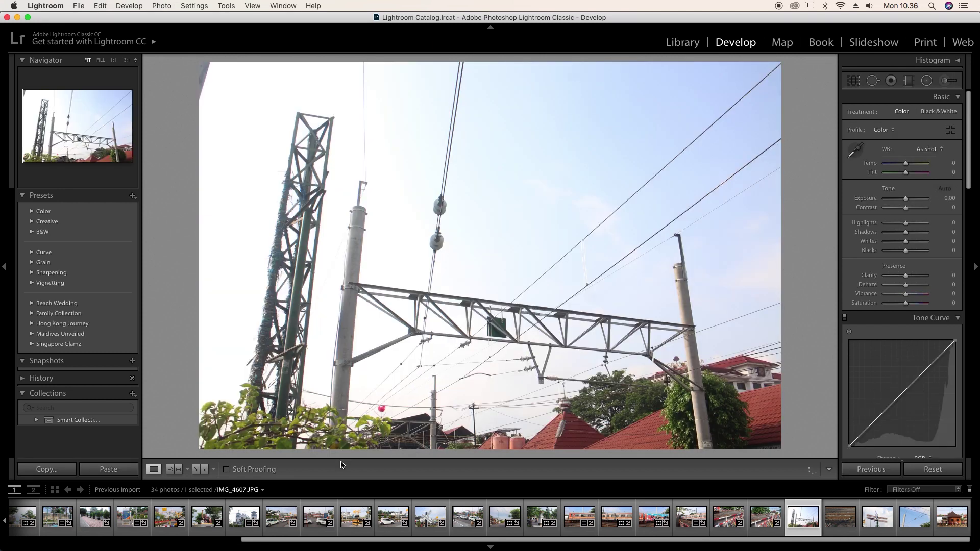
left_click(117, 469)
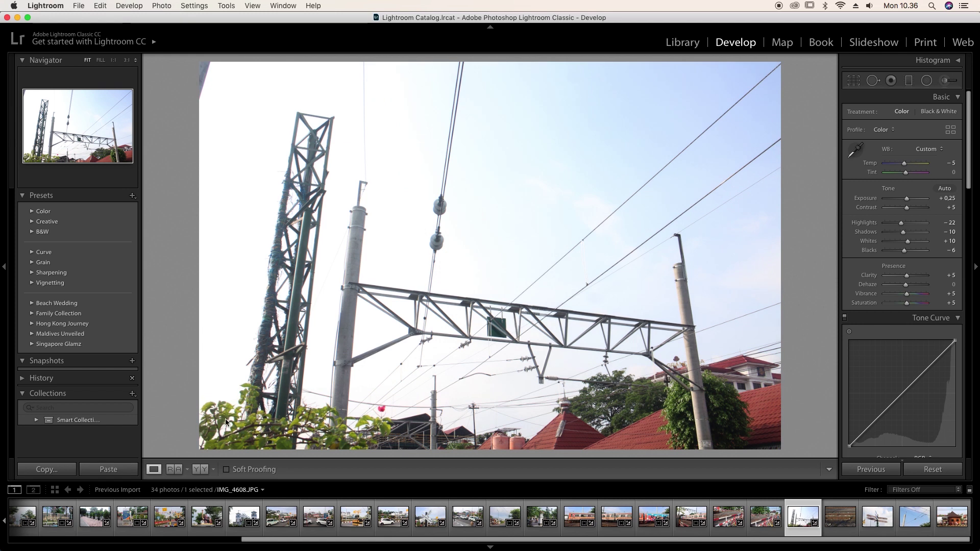
left_click_drag(908, 277, 912, 278)
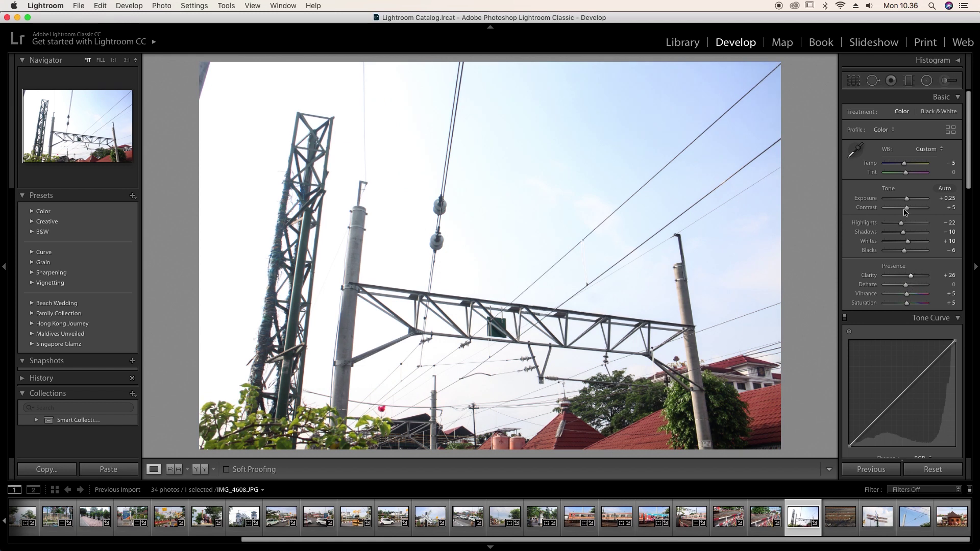
double_click(870, 199)
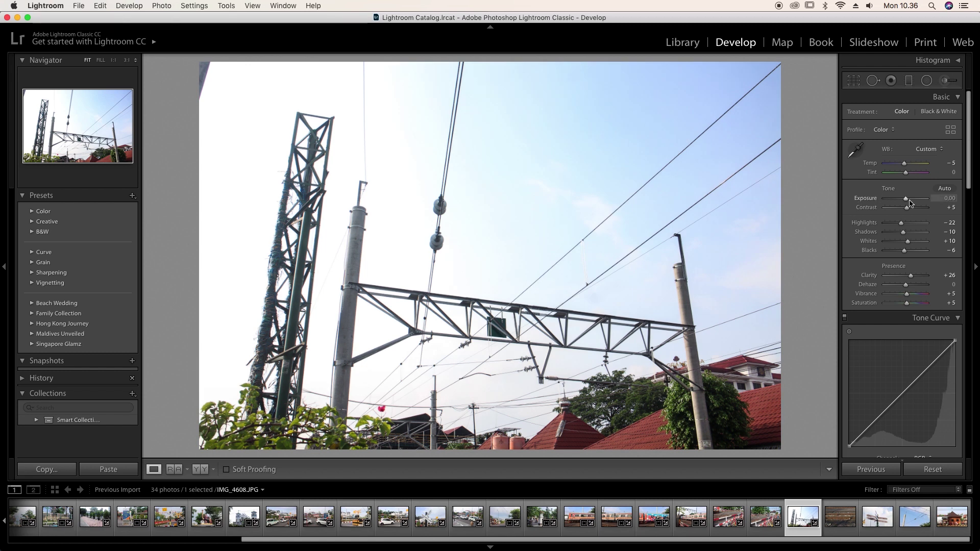
left_click_drag(906, 202, 904, 202)
Step: Paste the copied develop settings onto the rail track photo IMG_4609.JPG and straighten it with a slight clockwise rotation
key("Right")
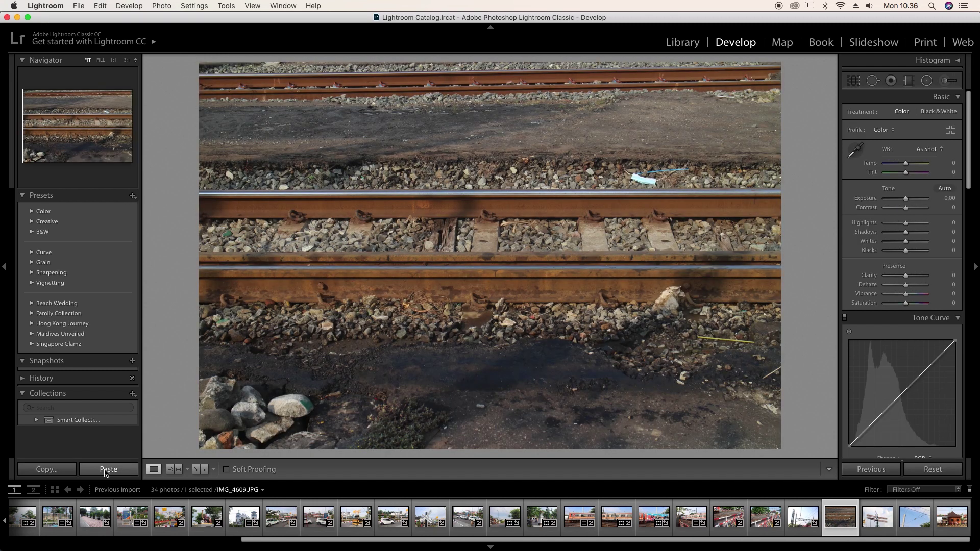
left_click(107, 470)
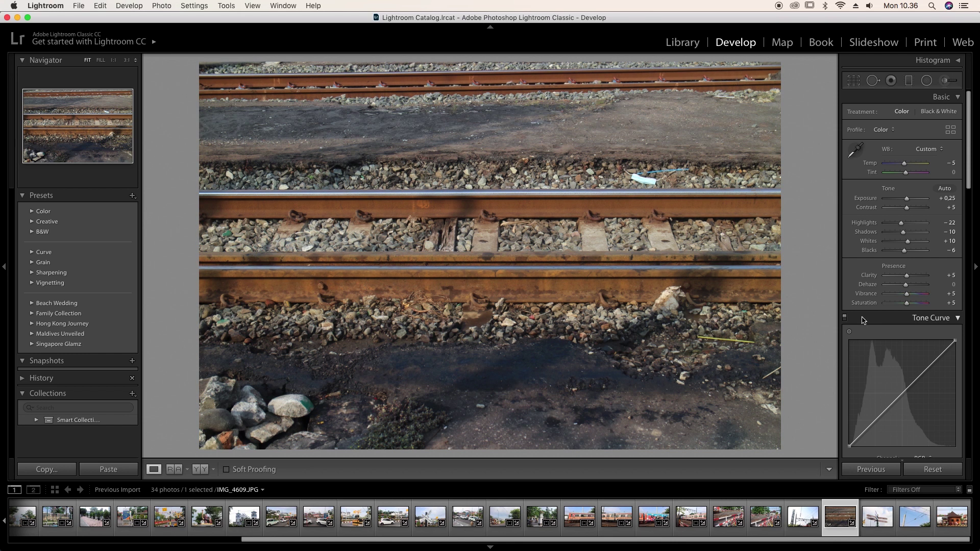
left_click(853, 80)
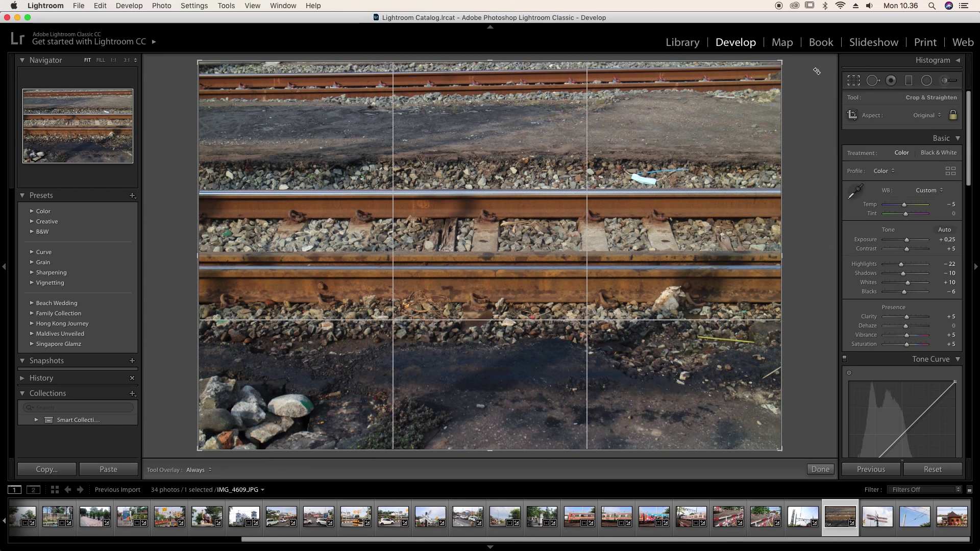
left_click_drag(815, 75, 816, 77)
key("Return")
Step: Correct the perspective of IMG_4609.JPG by setting the Vertical transform to -2
scroll(956, 311, "down", 15)
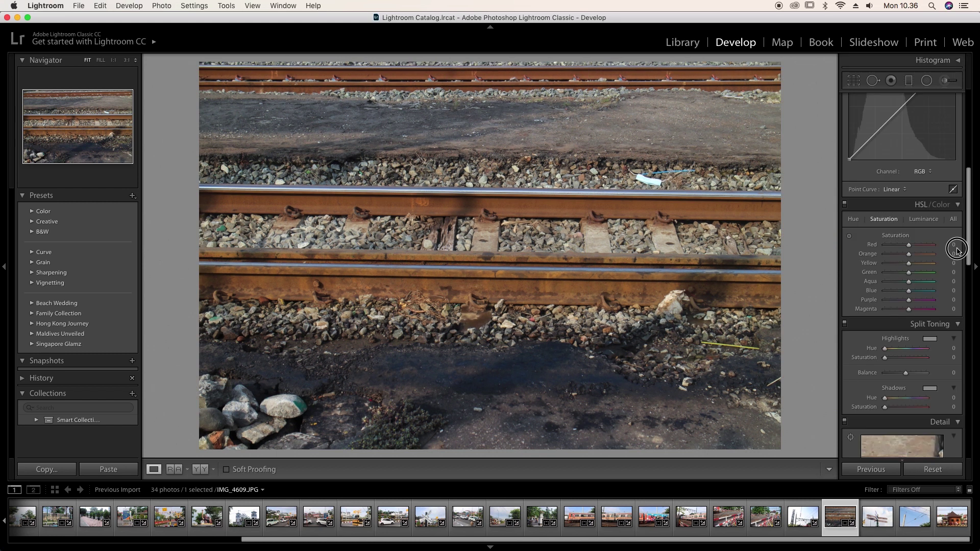
scroll(957, 317, "down", 5)
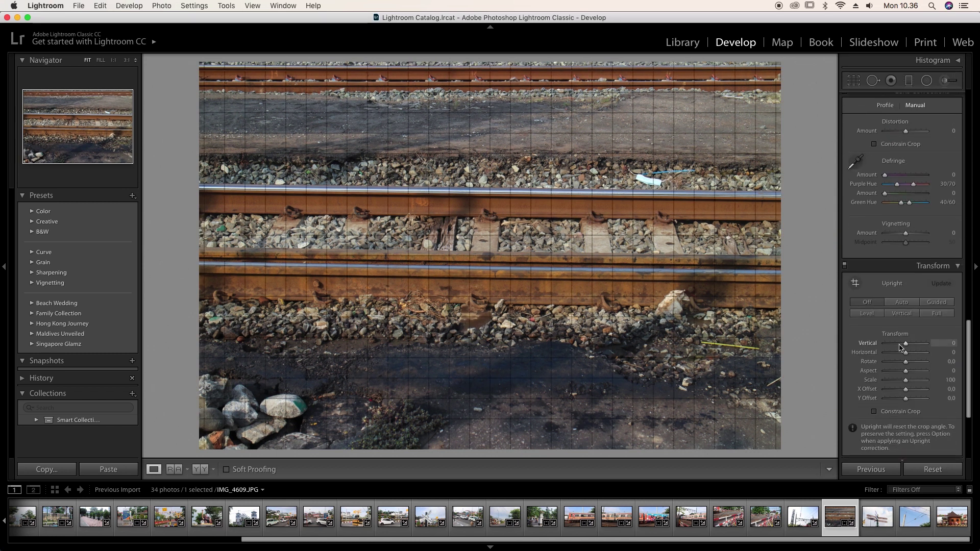
left_click(905, 345)
left_click_drag(905, 344, 906, 345)
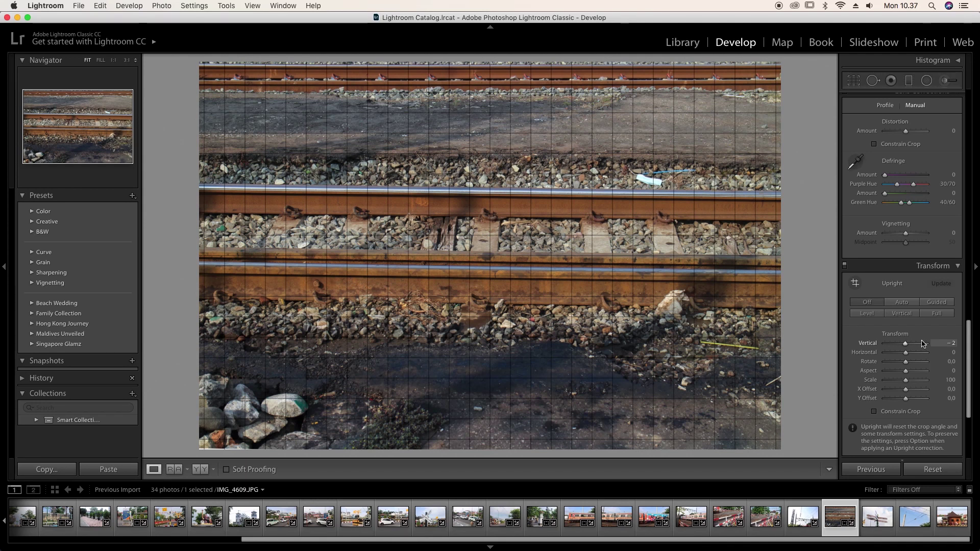
Step: Try Horizontal and Aspect transform adjustments on IMG_4609.JPG and reset both to their defaults
left_click_drag(906, 352, 910, 371)
left_click(868, 353)
double_click(869, 353)
double_click(869, 371)
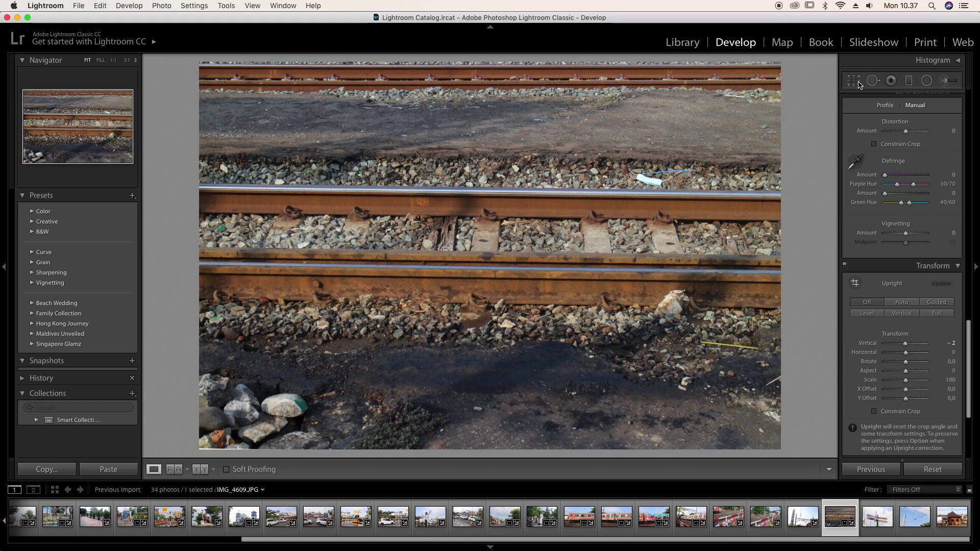
Step: Lighten the dark areas of IMG_4609.JPG by setting Shadows to -1
scroll(915, 192, "up", 10)
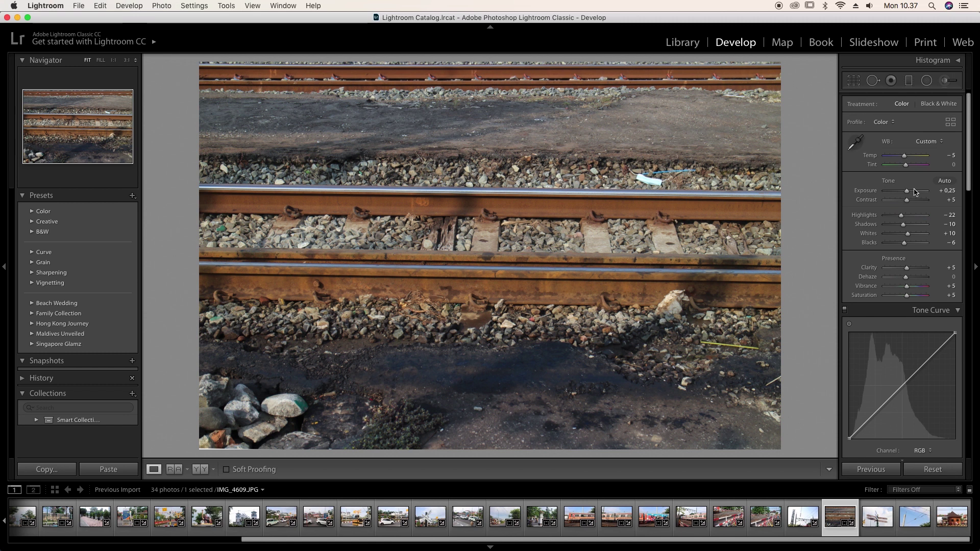
left_click(905, 227)
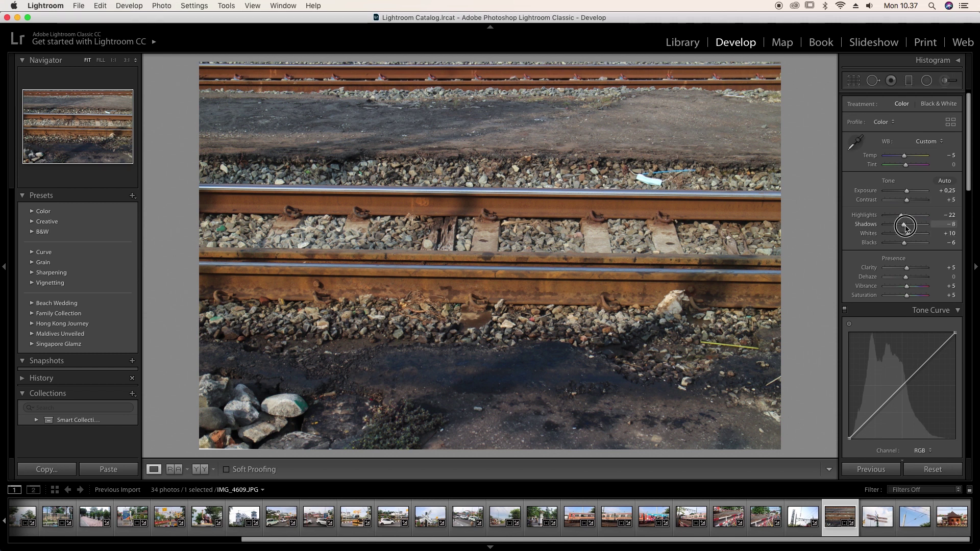
left_click_drag(906, 227, 907, 228)
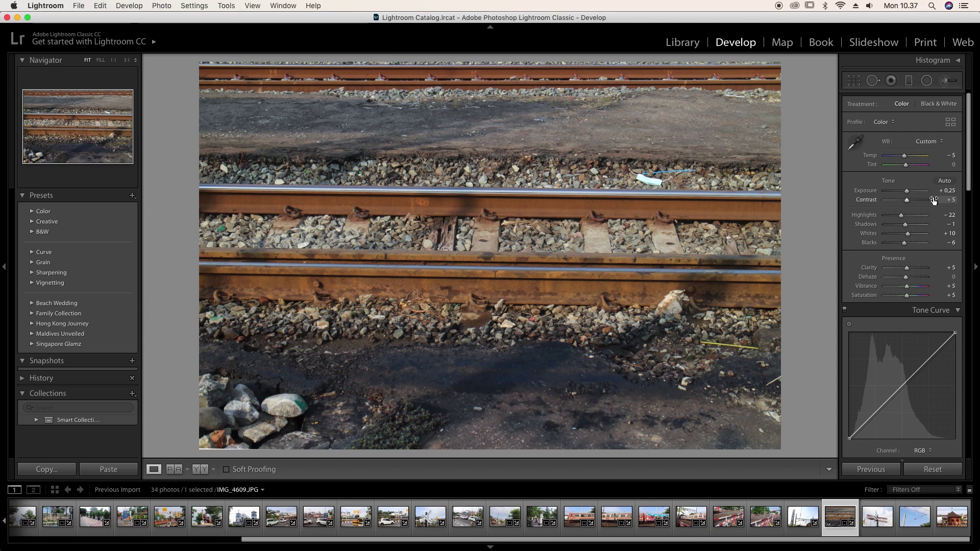
Step: Paste the copied settings onto the signpost photo IMG_4610.JPG, reset Exposure to 0 and set Highlights to -76
key("Right")
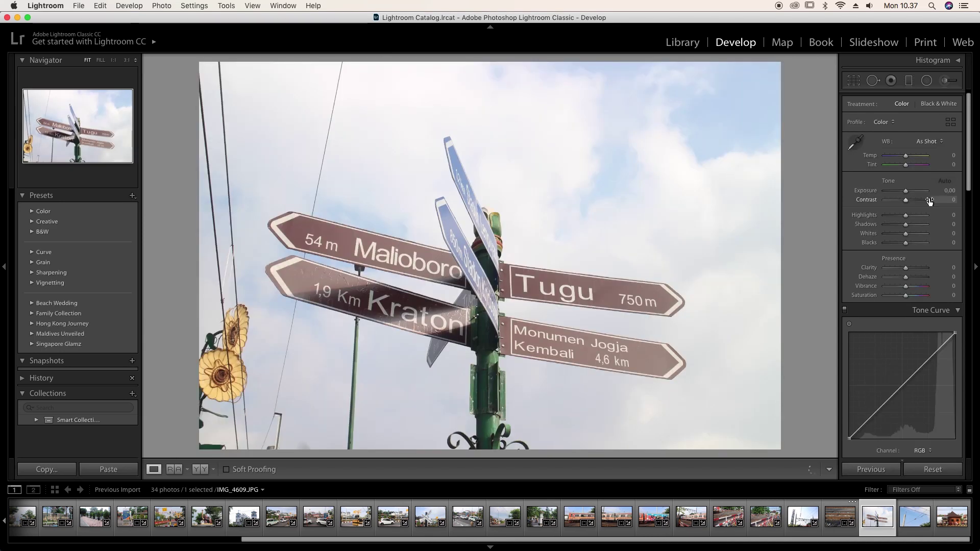
left_click(104, 469)
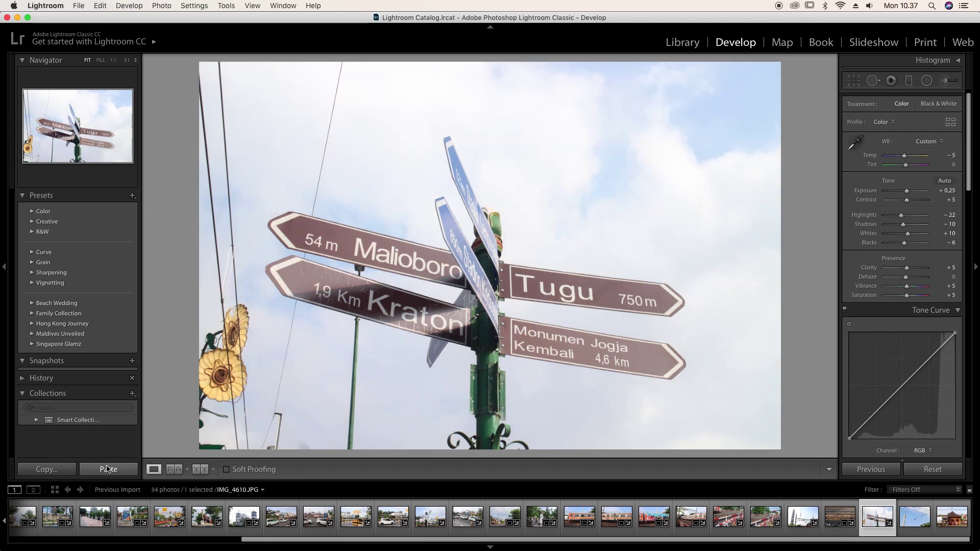
double_click(867, 191)
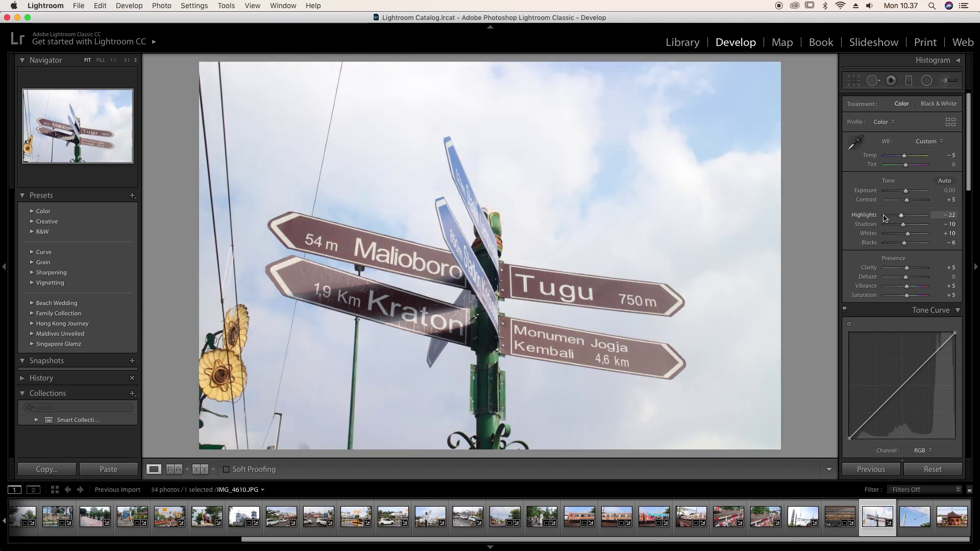
left_click_drag(900, 217, 890, 216)
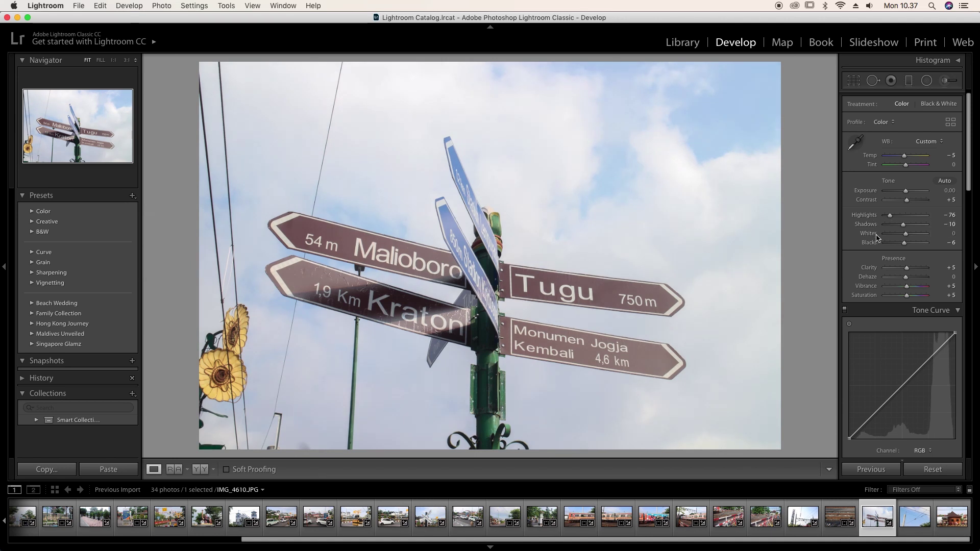
Step: Darken the shadows of the signpost photo IMG_4610.JPG by setting Shadows to -20
left_click_drag(902, 224, 902, 227)
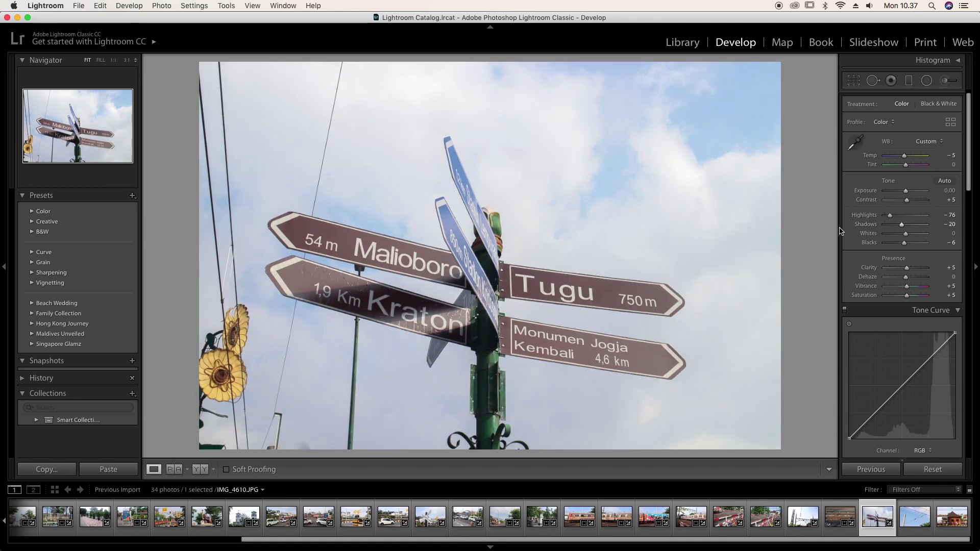
Step: Paste the copied settings onto the overhead-wire photo IMG_4611.JPG and set Shadows to -28
key("Right")
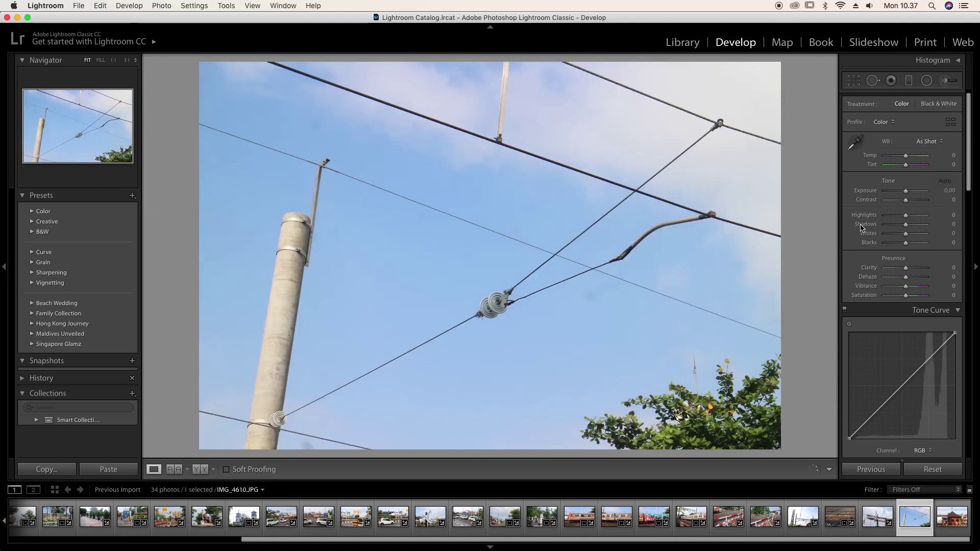
left_click(110, 470)
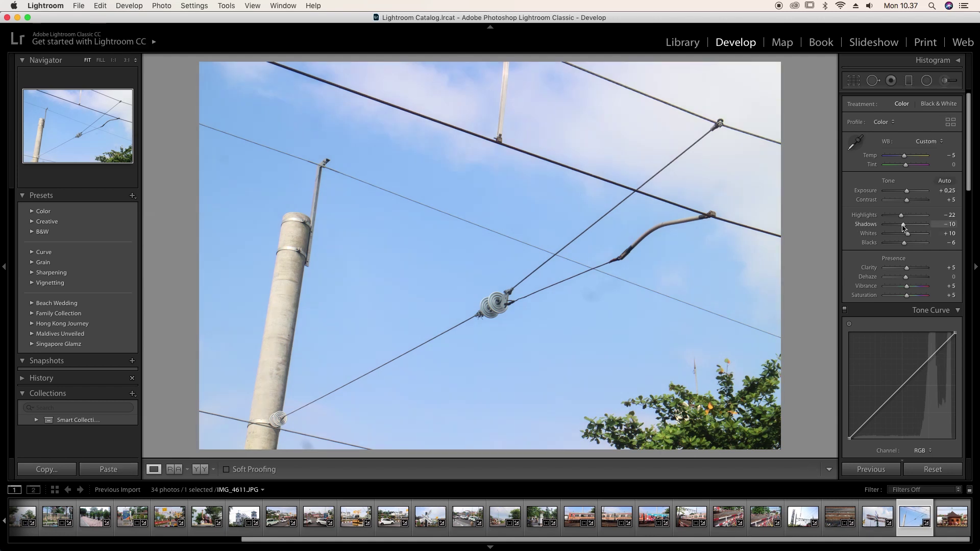
left_click_drag(903, 228, 899, 228)
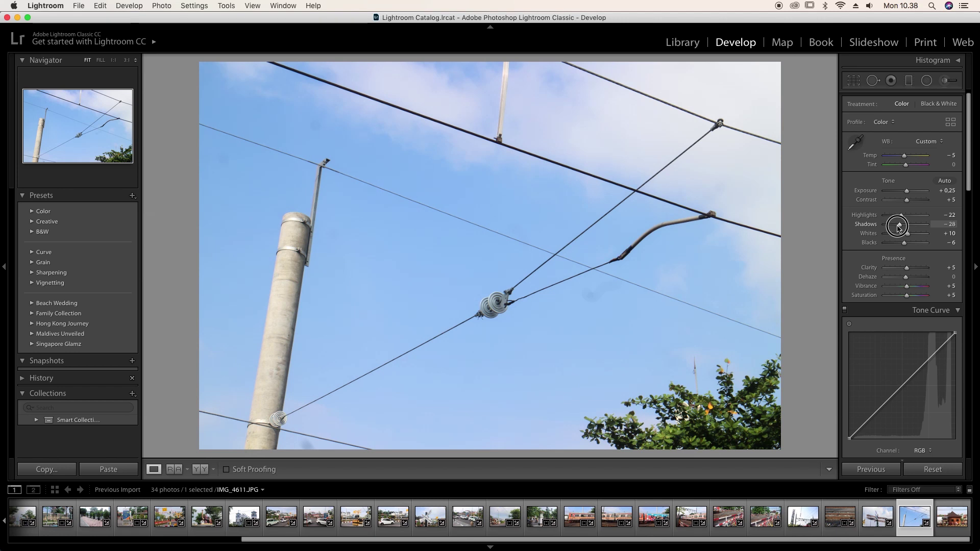
Step: Heal the three dark spots in the sky of IMG_4611.JPG with Spot Removal, at the upper left, right of the insulator and beside the pole's base
key("q")
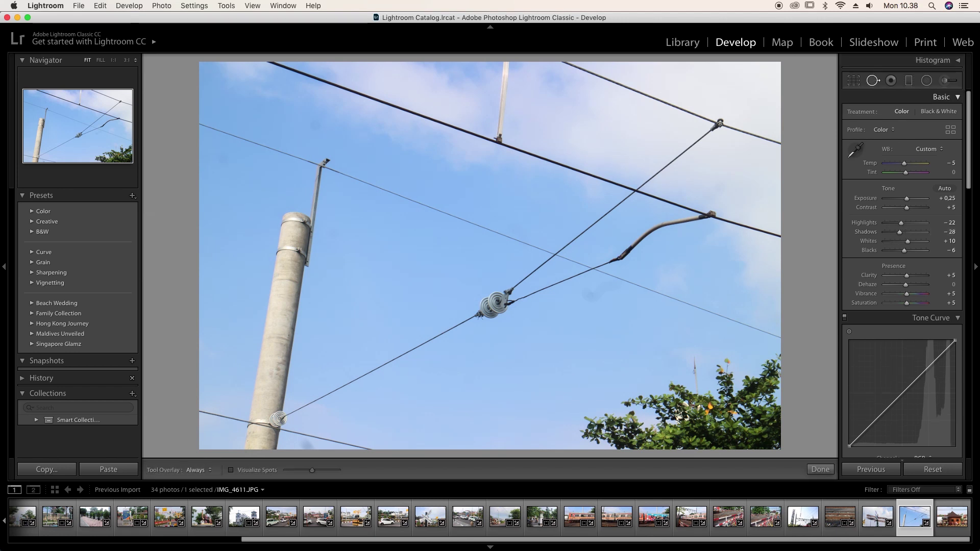
scroll(227, 163, "down", 2)
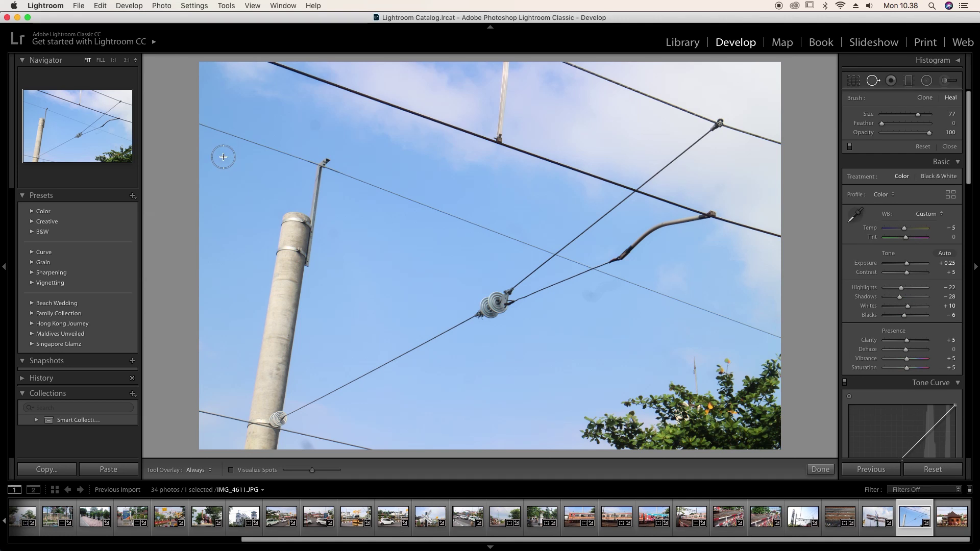
left_click(223, 157)
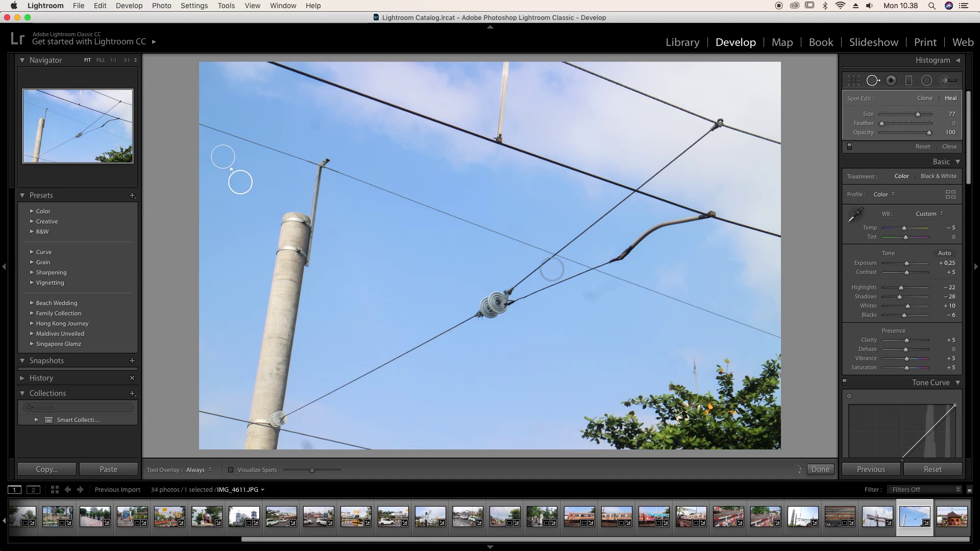
left_click(599, 295)
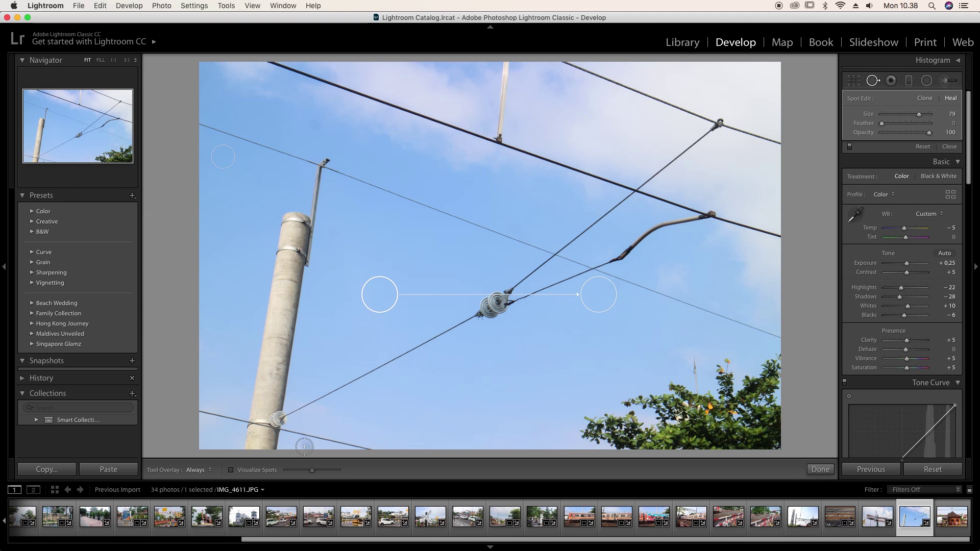
left_click(304, 447)
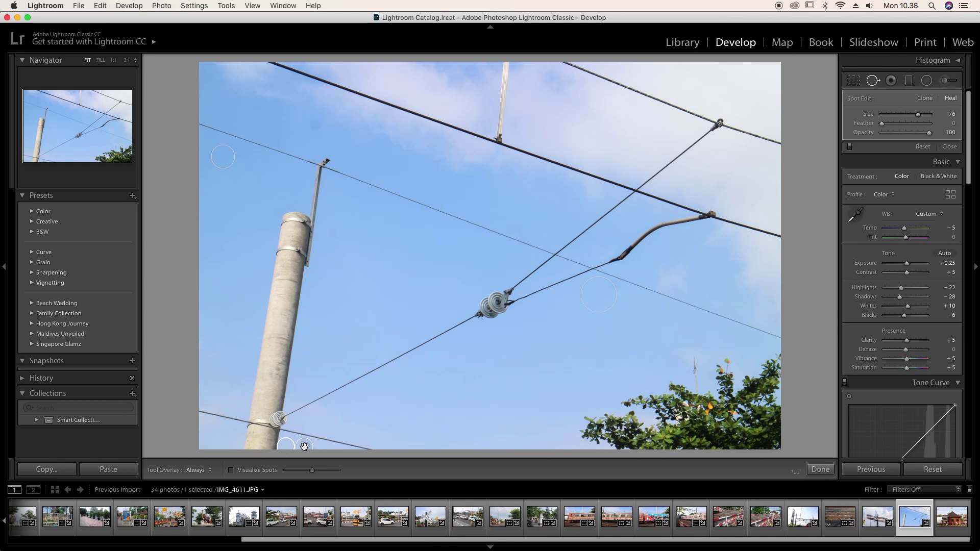
left_click(951, 147)
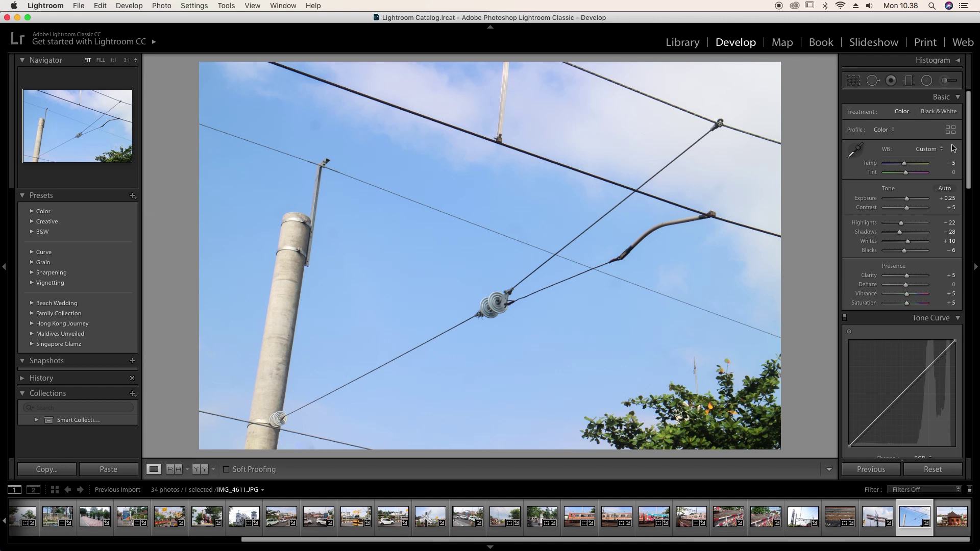
Step: Set the Blue saturation of IMG_4611.JPG to +43 and its Luminance noise reduction to 25
left_click_drag(969, 152, 969, 256)
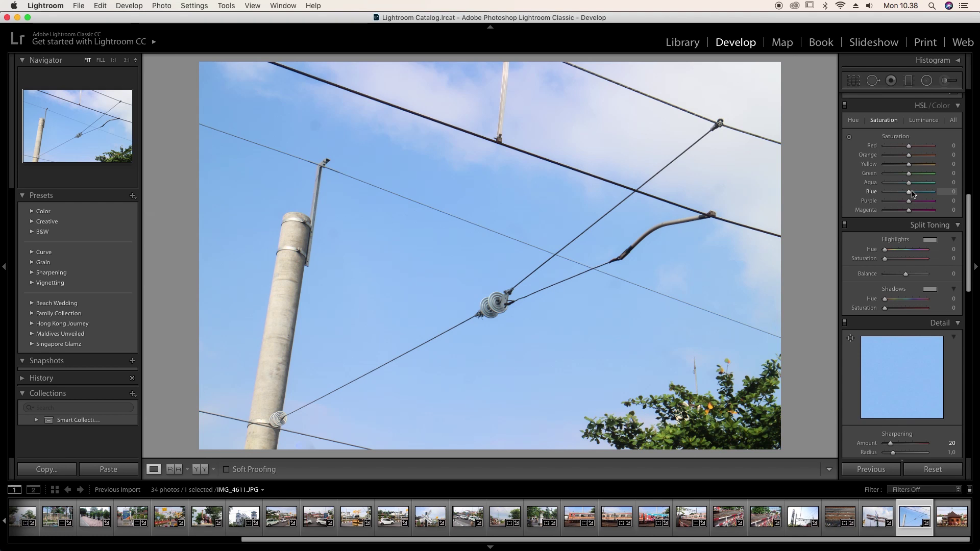
left_click_drag(909, 193, 922, 194)
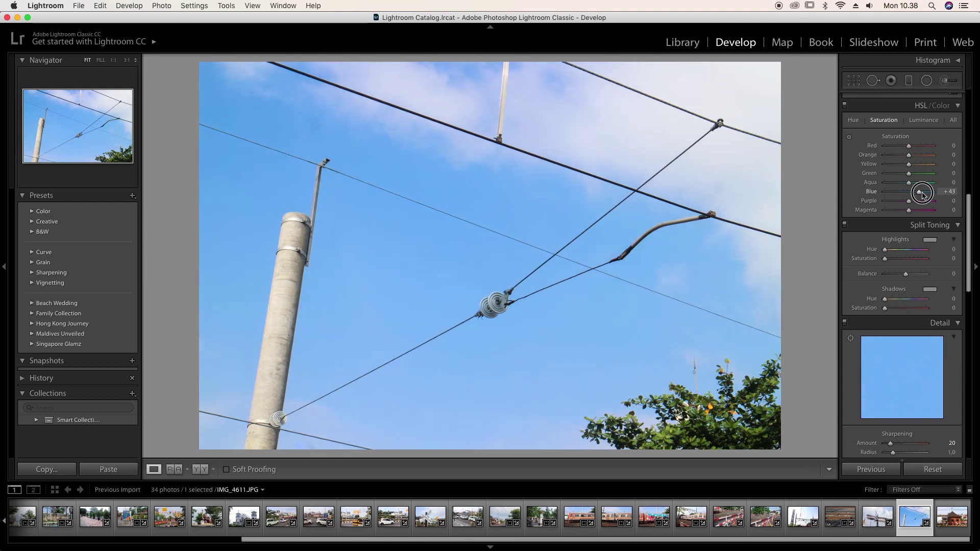
left_click_drag(968, 214, 969, 272)
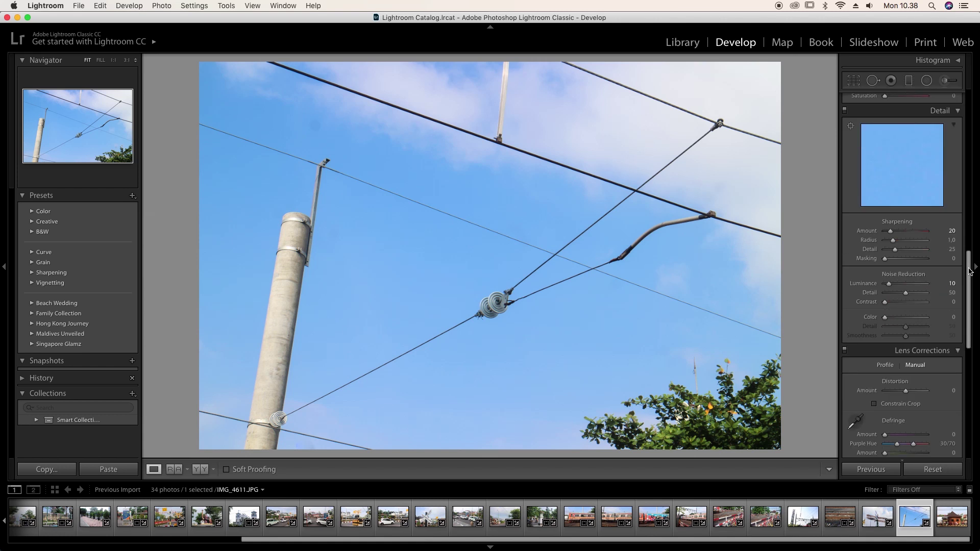
left_click(952, 283)
type("25")
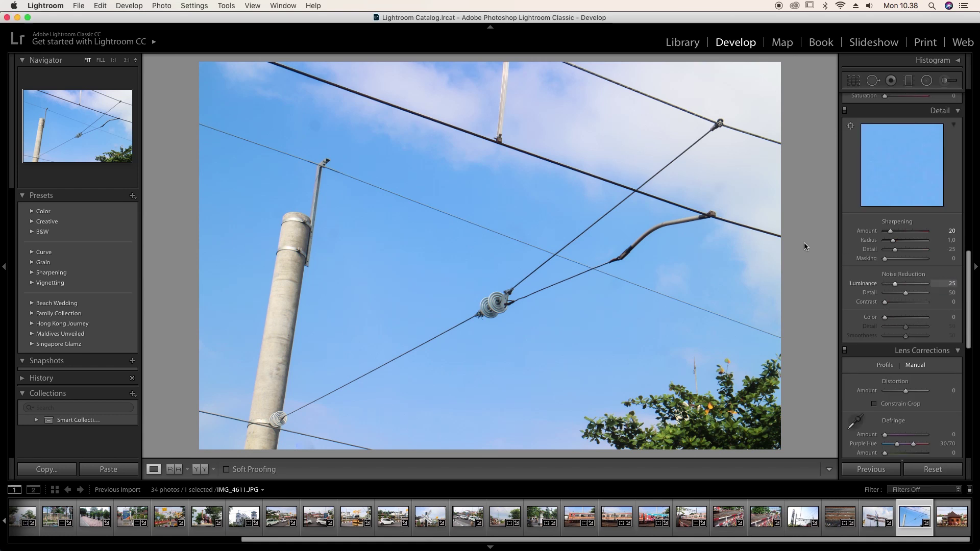
key("Return")
Step: Paste the copied settings onto the wooden house photo IMG_4612.JPG and review its basic tone values
key("Right")
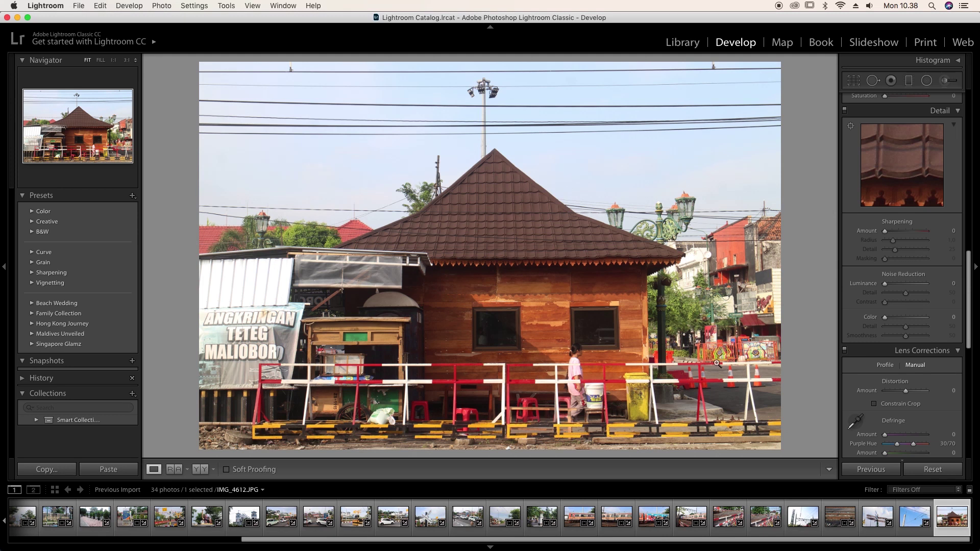
left_click(114, 469)
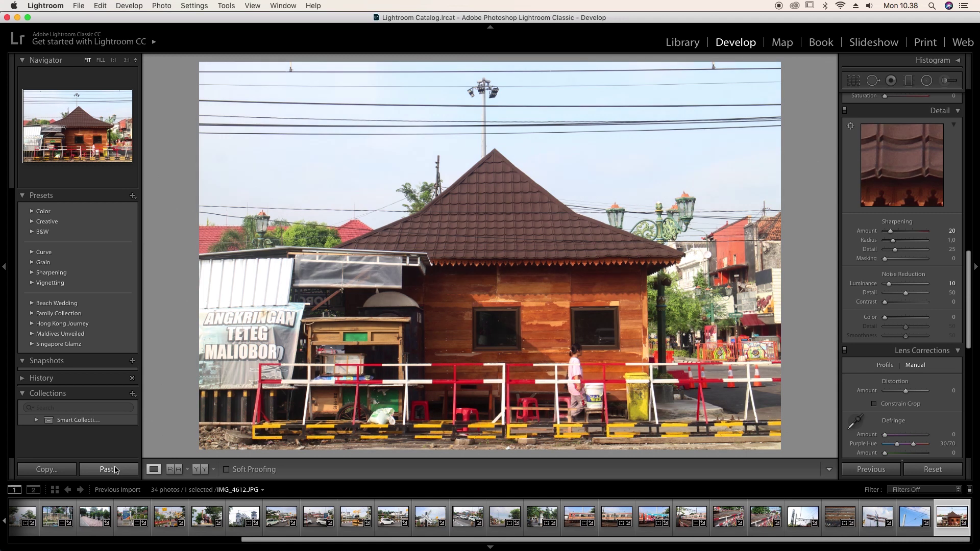
left_click_drag(968, 292, 959, 152)
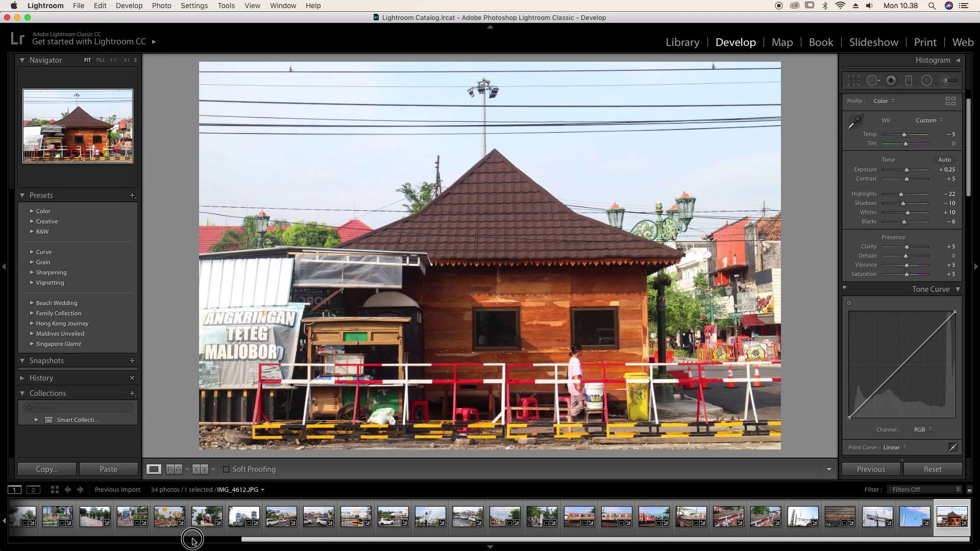
Step: Select all photos of the import, with the station sign photo IMG_4572.JPG as the active one
left_click(100, 540)
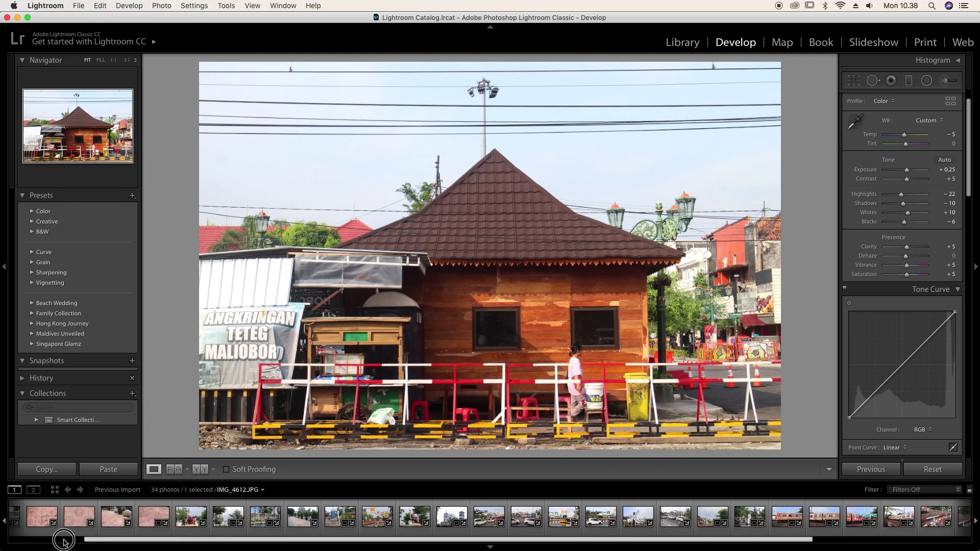
left_click(56, 539)
left_click(27, 516)
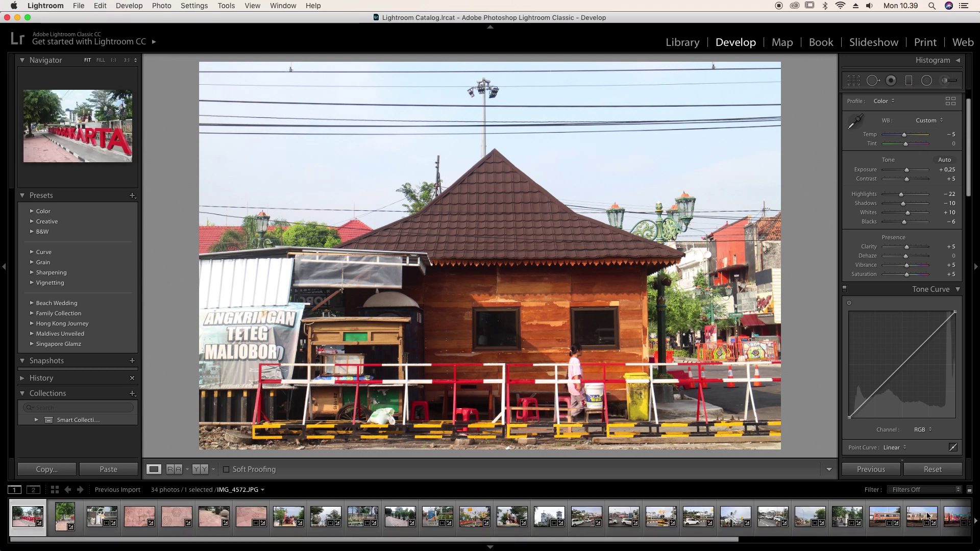
left_click(962, 541)
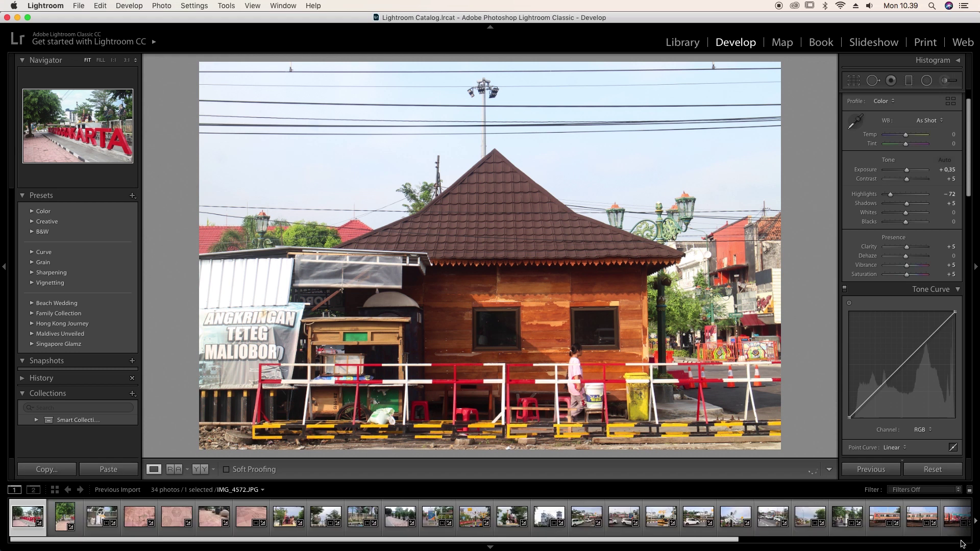
left_click(962, 541)
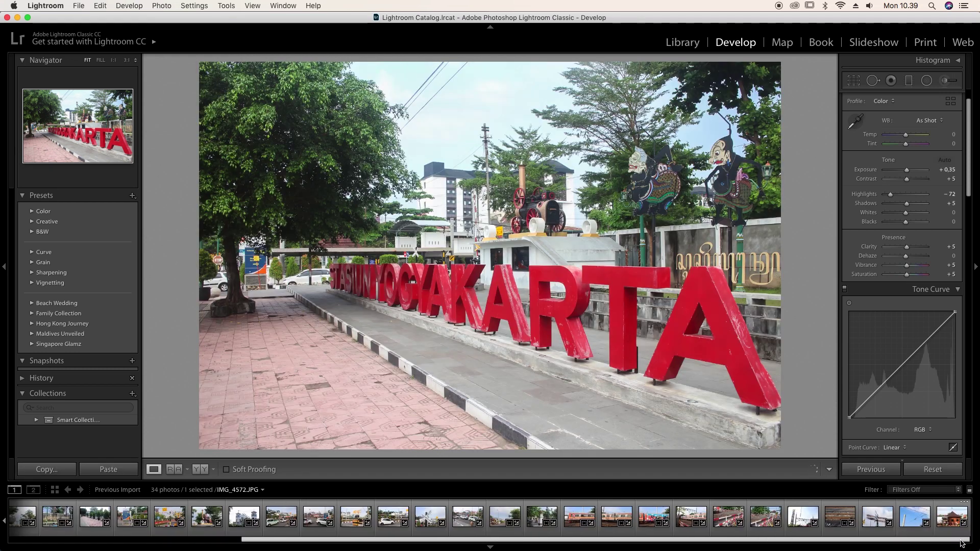
key("super+a")
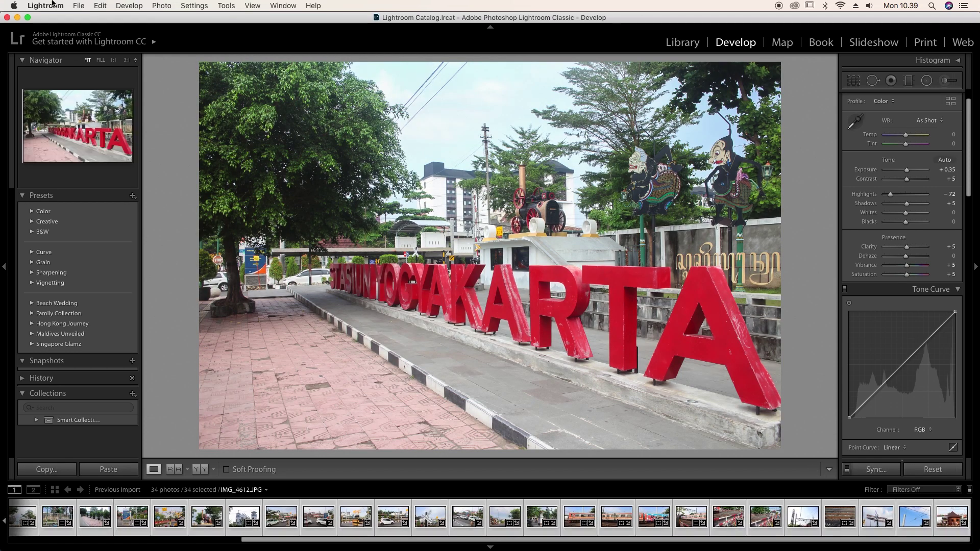
Step: Export the selected photos to the Shutterstock subfolder on the Desktop, using "stasiun tugu" as the custom name text
left_click(79, 6)
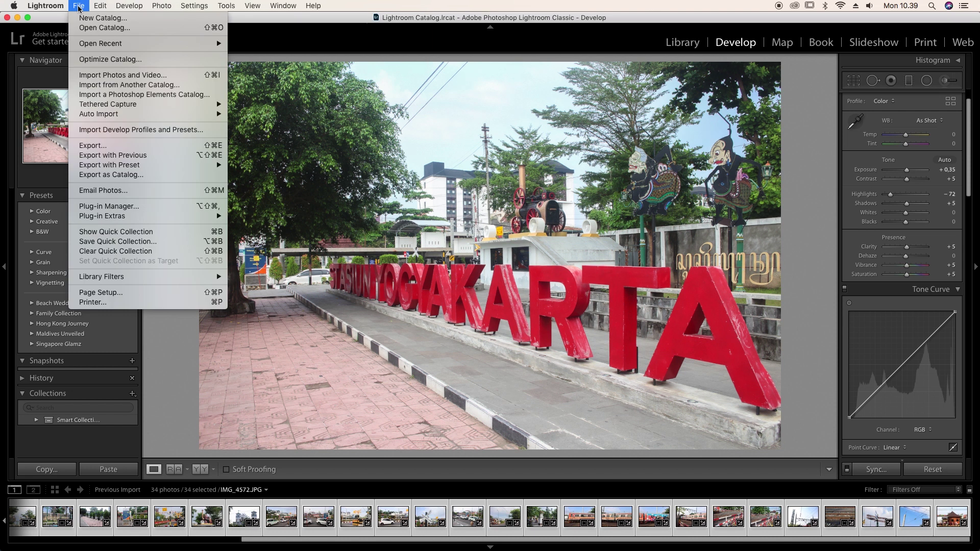
left_click(116, 147)
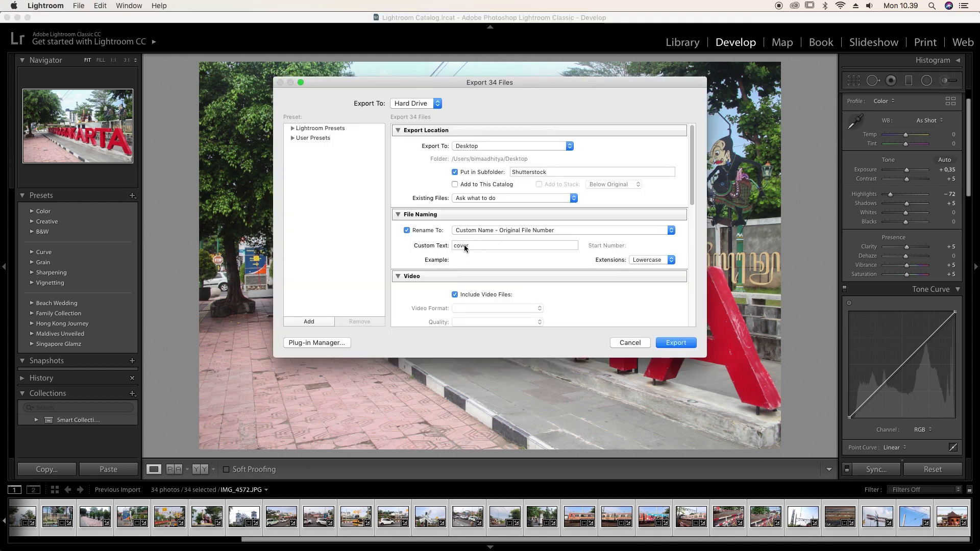
double_click(464, 246)
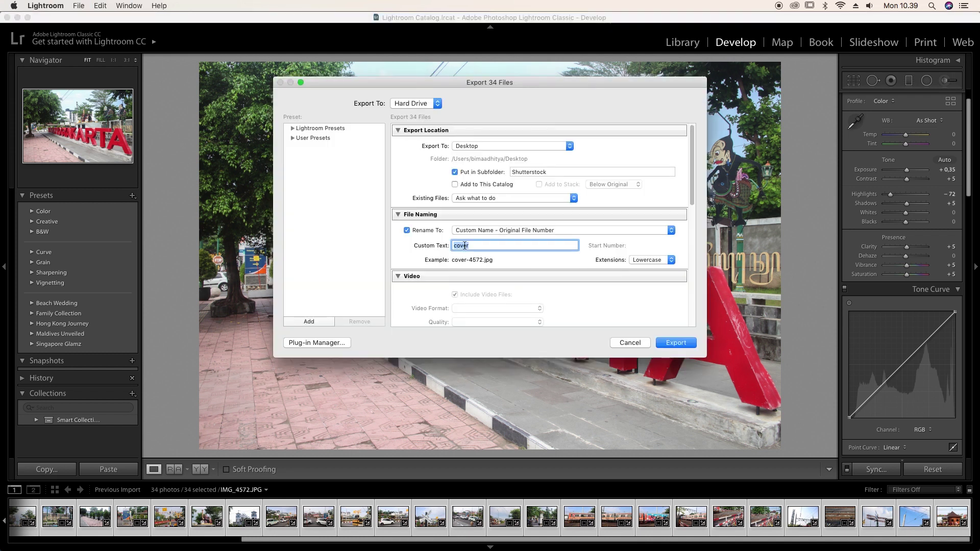
type("stasiun u")
key("BackSpace")
type("tugu")
left_click(676, 345)
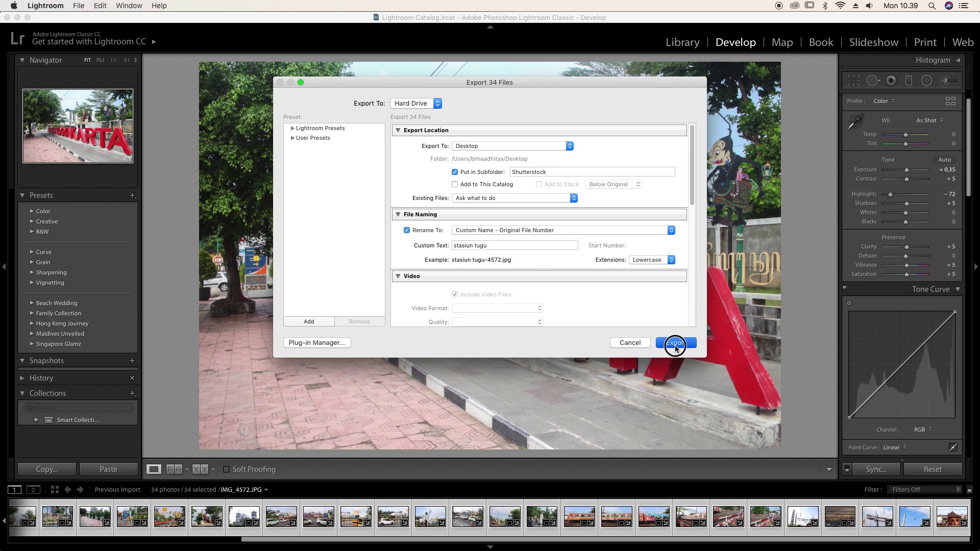